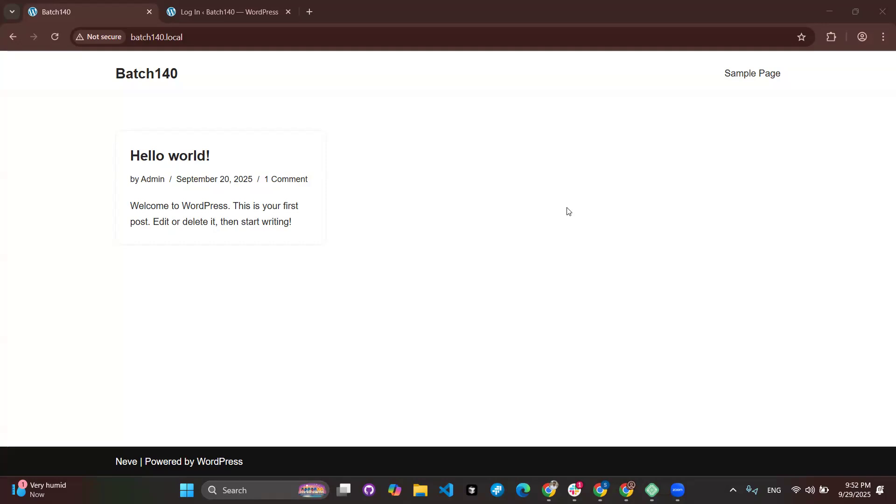
Log in to the Batch140 admin with the admin username and password, then switch to the Dashboard tab.
{"action": "key", "text": "ctrl+Tab"}
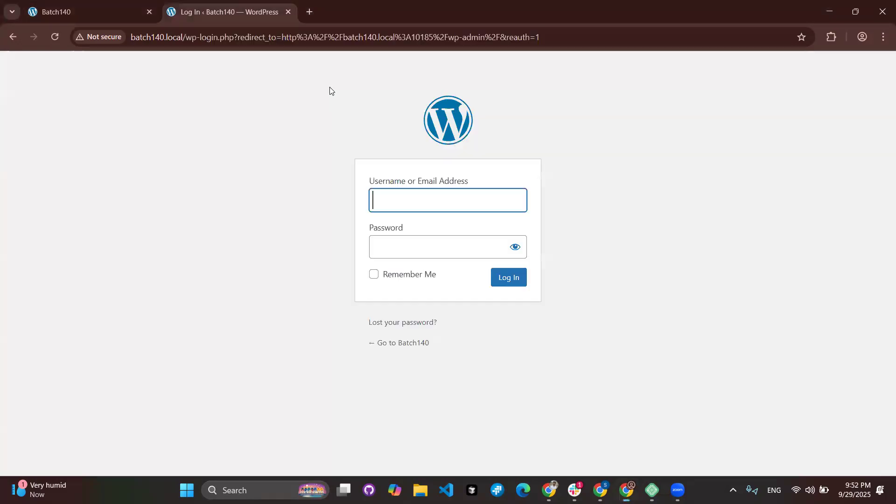
{"action": "type", "text": "Admin"}
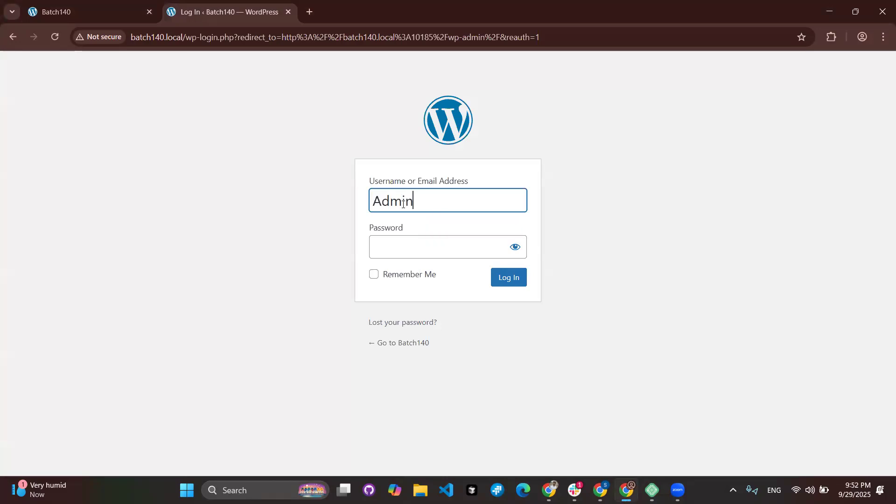
{"action": "key", "text": "Tab"}
{"action": "type", "text": "admin"}
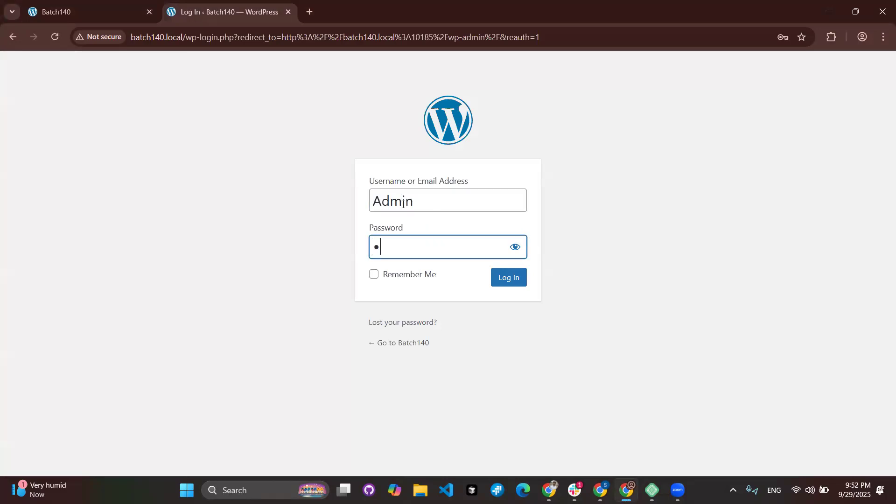
{"action": "type", "text": "12345"}
{"action": "left_click", "coordinate": [515, 288]}
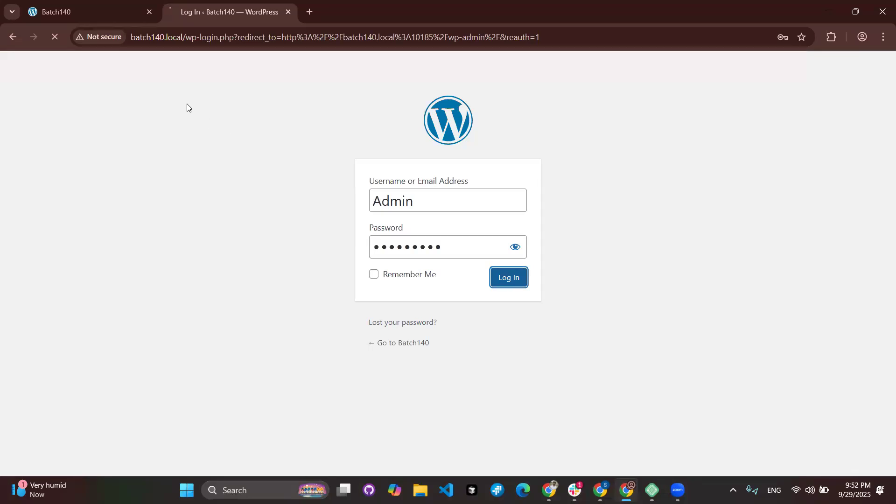
{"action": "left_click", "coordinate": [95, 2]}
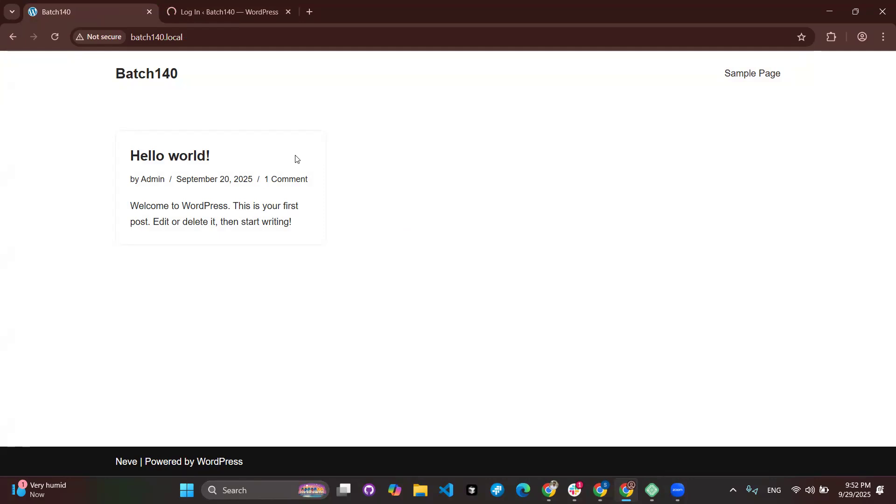
{"action": "left_click", "coordinate": [216, 17]}
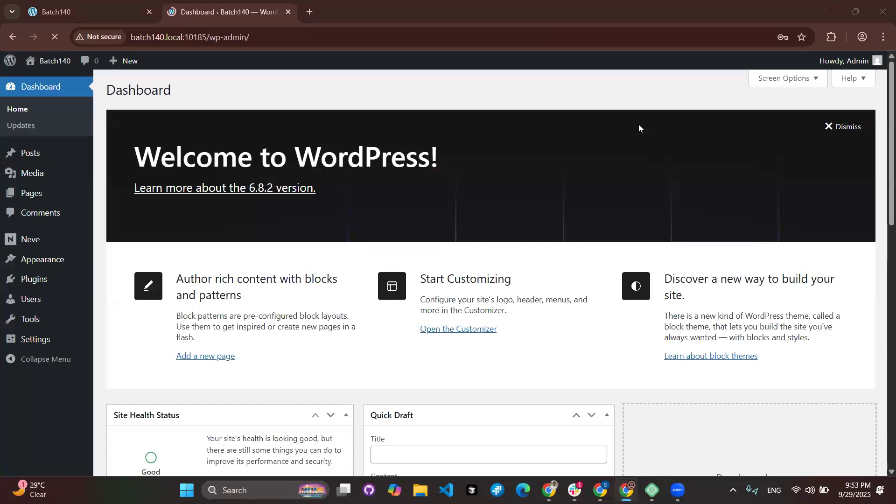
Let the browser save the login password, then return to the admin dashboard tab.
{"action": "left_click", "coordinate": [791, 221]}
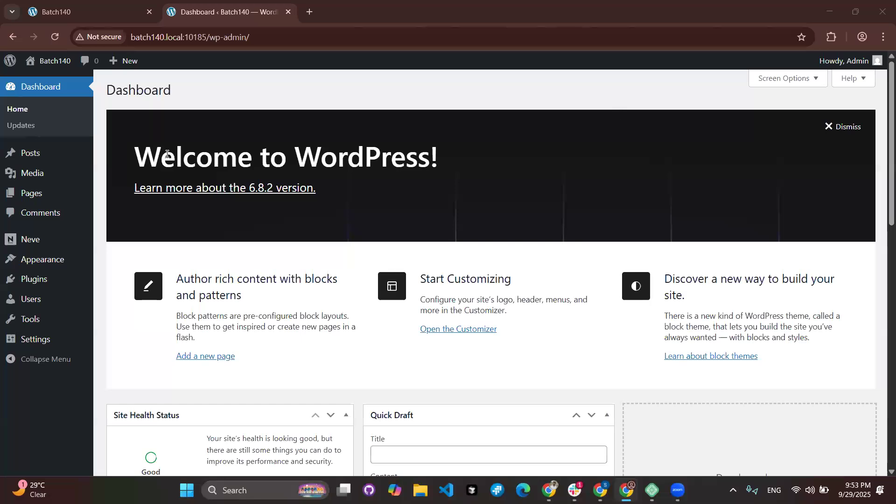
{"action": "left_click", "coordinate": [67, 13]}
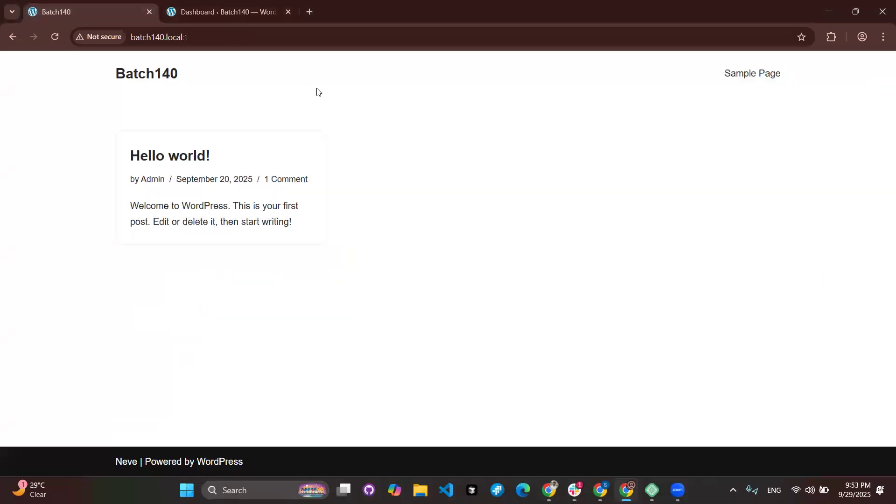
{"action": "left_click", "coordinate": [225, 14]}
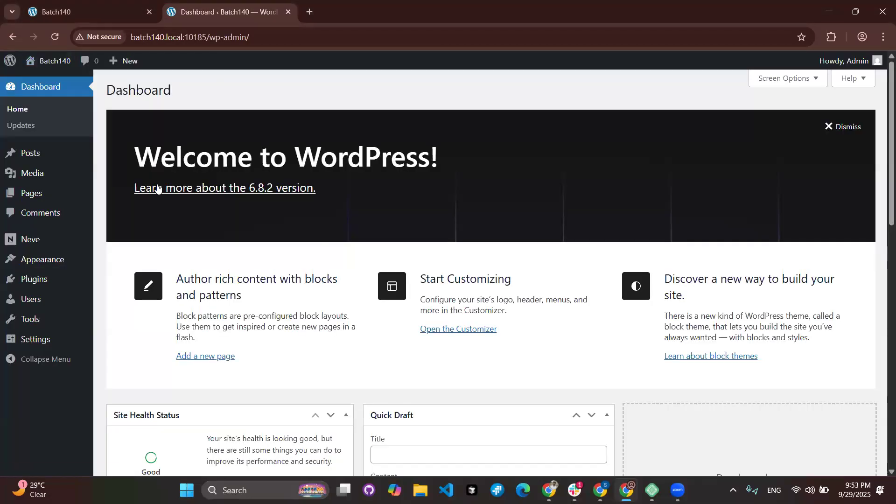
From Pages > All Pages, open Add Page in a separate tab and switch to it.
{"action": "left_click", "coordinate": [38, 193]}
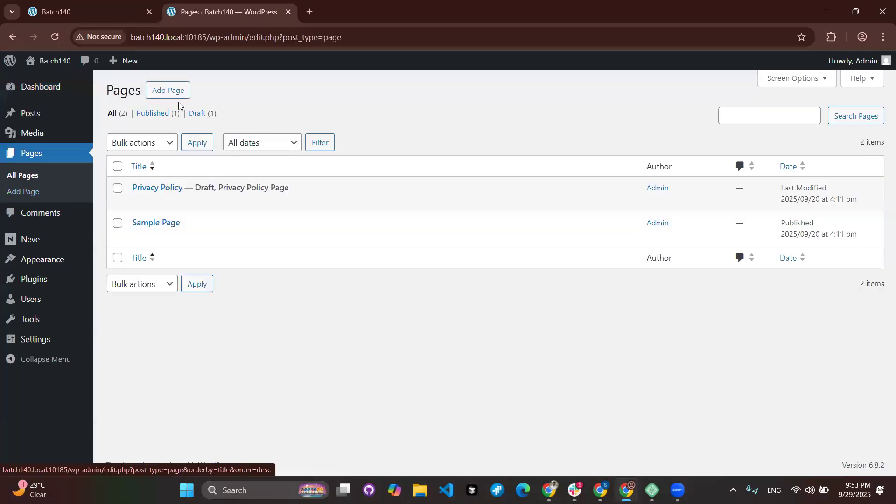
{"action": "middle_click", "coordinate": [179, 96]}
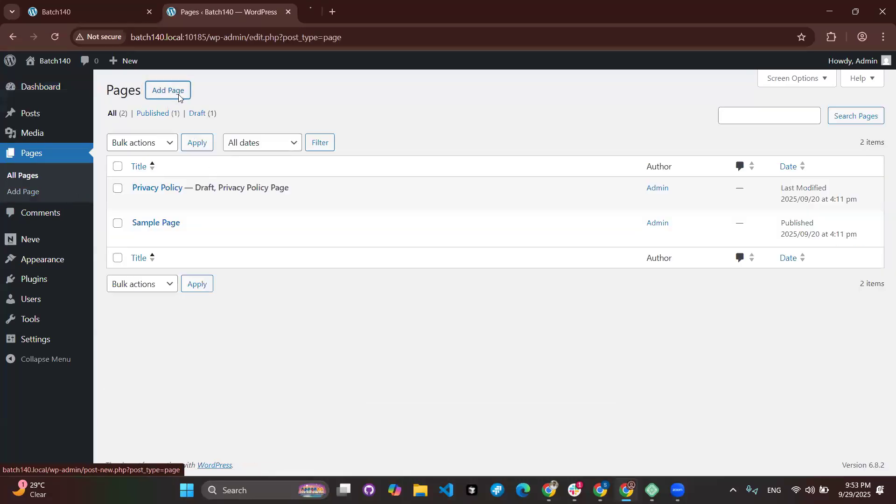
{"action": "left_click", "coordinate": [344, 19]}
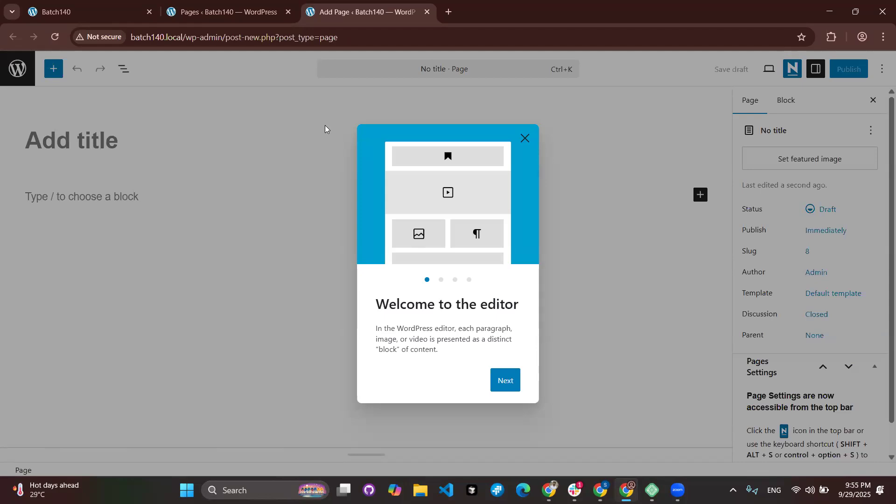
Load propakistani.pk in a new tab, decline its notification prompt, then open a blank tab.
{"action": "left_click", "coordinate": [452, 17]}
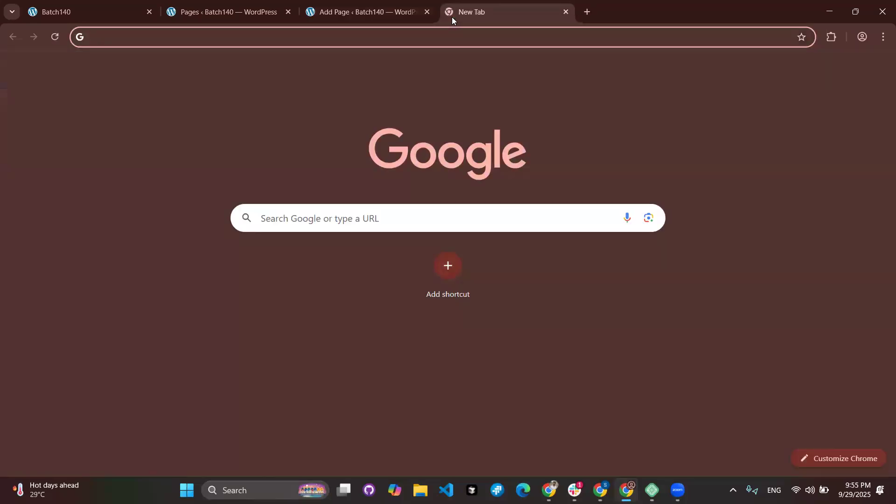
{"action": "type", "text": "propakistani.pk"}
{"action": "key", "text": "Return"}
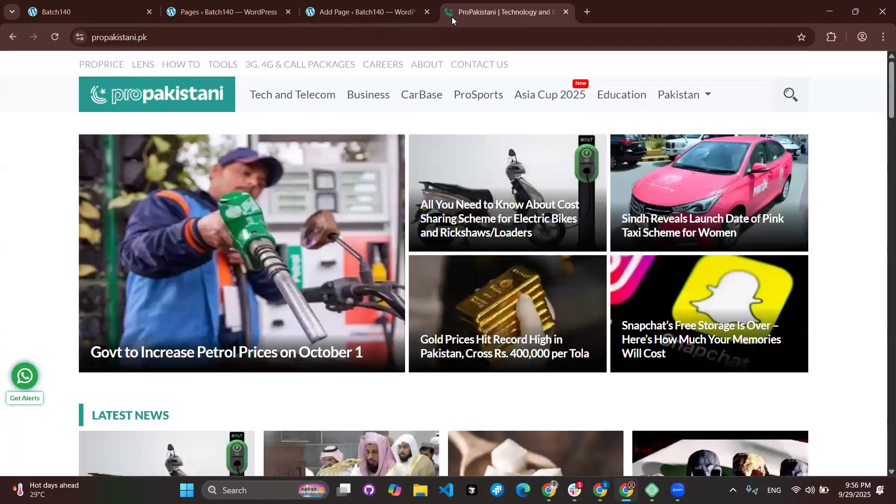
{"action": "scroll", "coordinate": [333, 239], "scroll_direction": "down", "scroll_amount": 4}
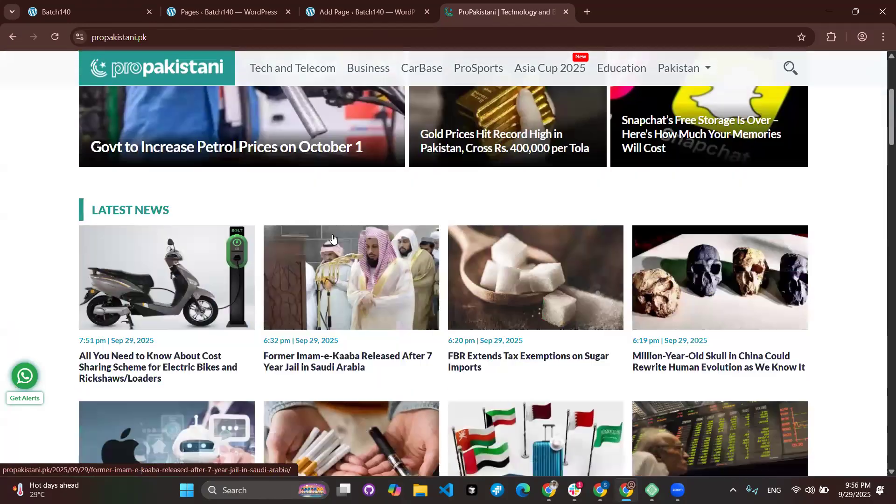
{"action": "scroll", "coordinate": [333, 239], "scroll_direction": "up", "scroll_amount": 3}
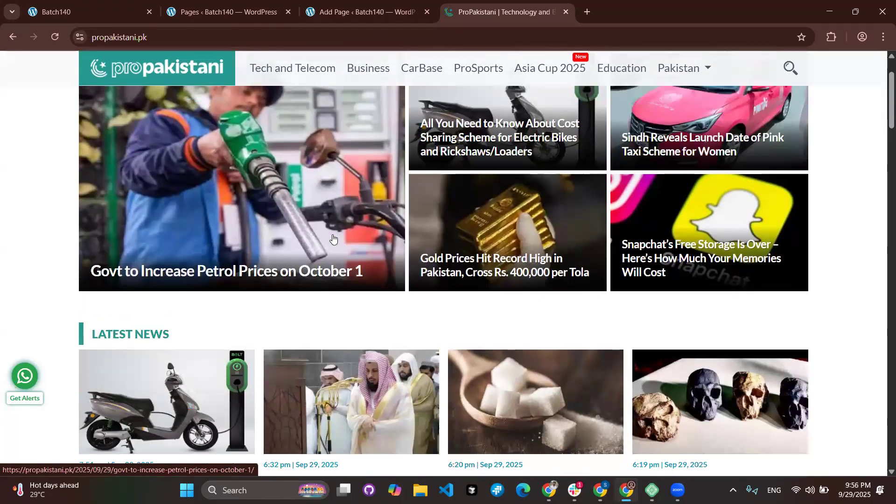
{"action": "scroll", "coordinate": [333, 238], "scroll_direction": "up", "scroll_amount": 2}
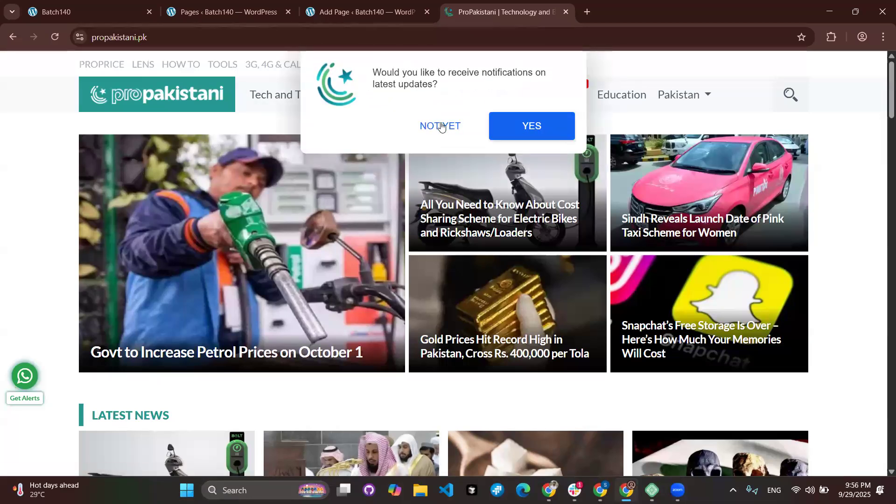
{"action": "left_click", "coordinate": [441, 127]}
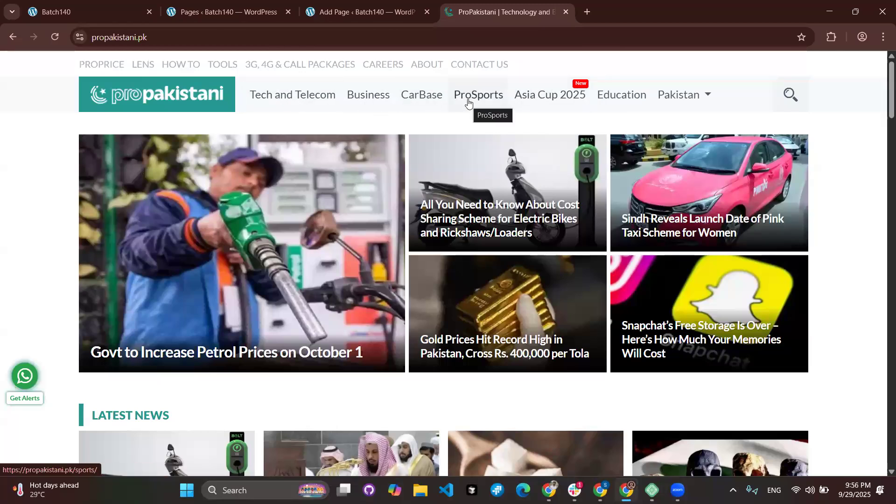
{"action": "key", "text": "ctrl+t"}
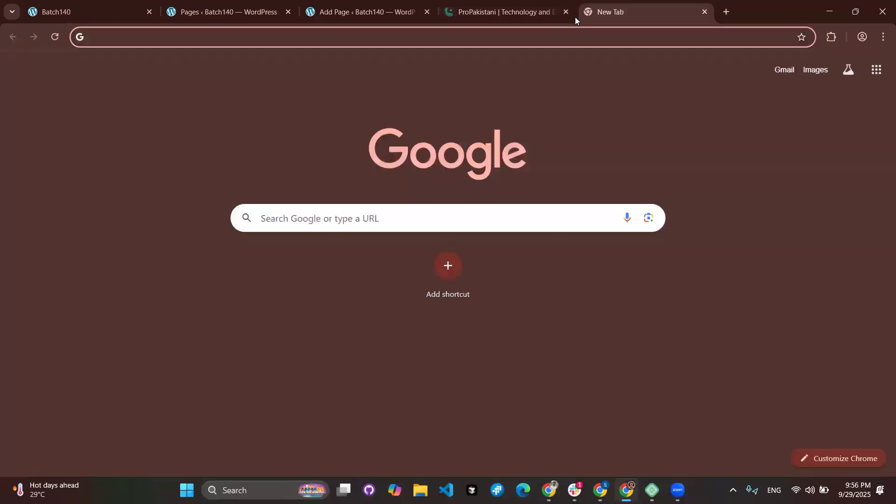
Search Google for techcrunch, open the TechCrunch homepage from the results, then start another tab.
{"action": "type", "text": "tech"}
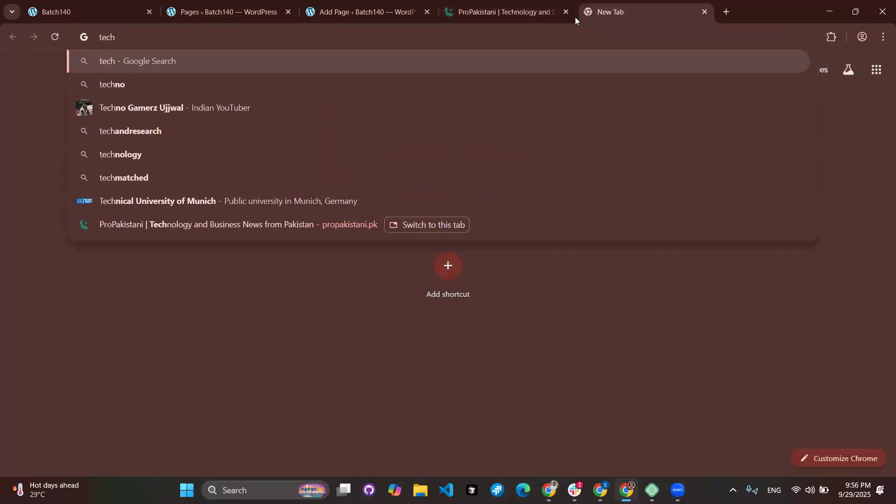
{"action": "type", "text": "crunch"}
{"action": "key", "text": "Return"}
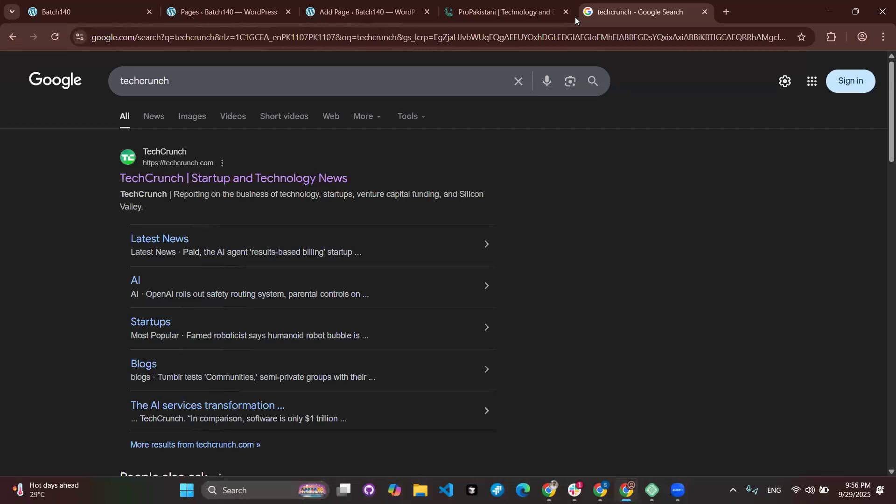
{"action": "left_click", "coordinate": [330, 154]}
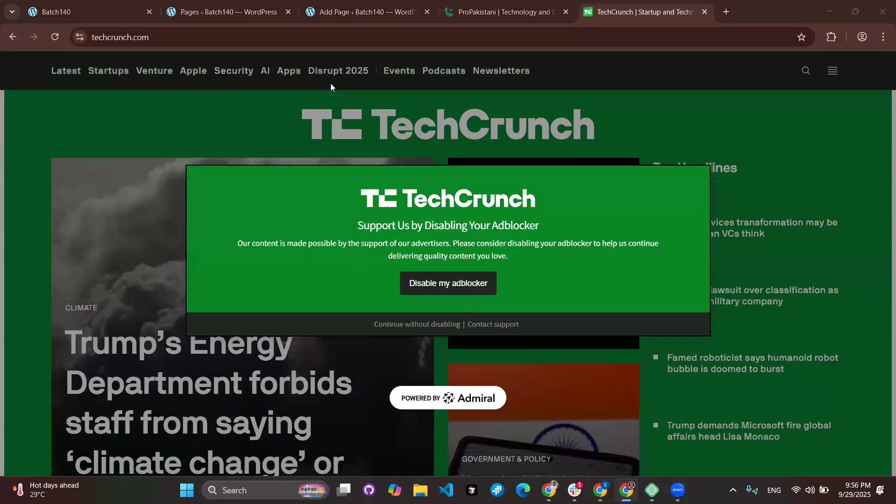
{"action": "left_click", "coordinate": [738, 11]}
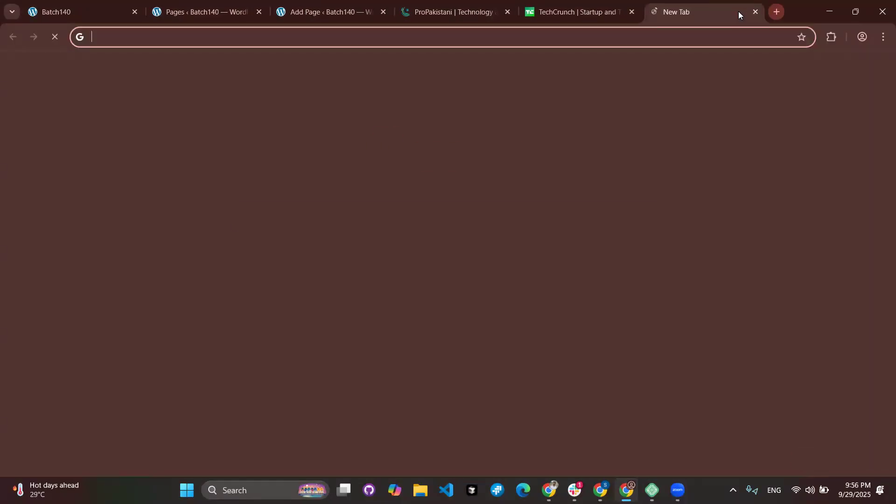
Search 'wp beginners', open the WPBeginner site, and close its free-training sign-up popup.
{"action": "type", "text": "wp"}
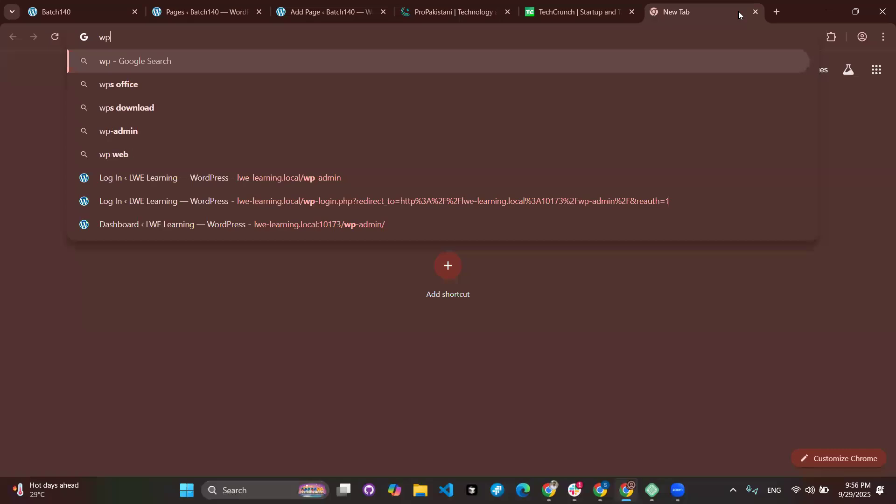
{"action": "type", "text": "beh"}
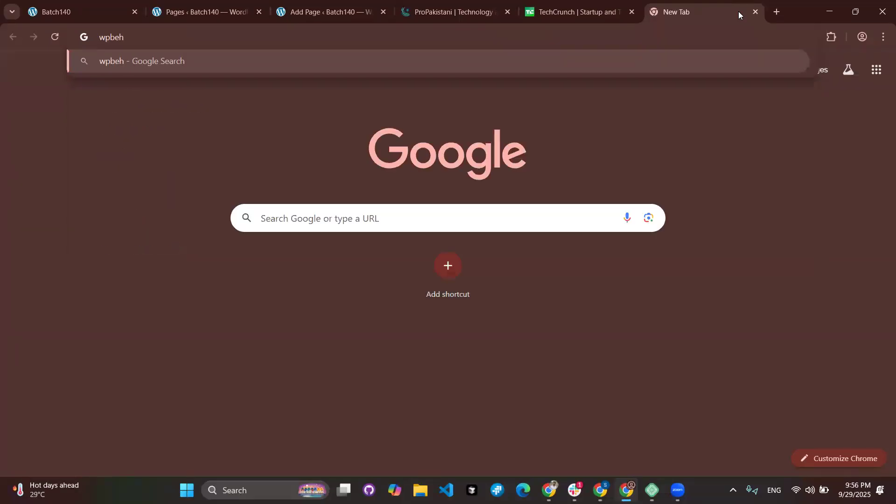
{"action": "type", "text": "7gn"}
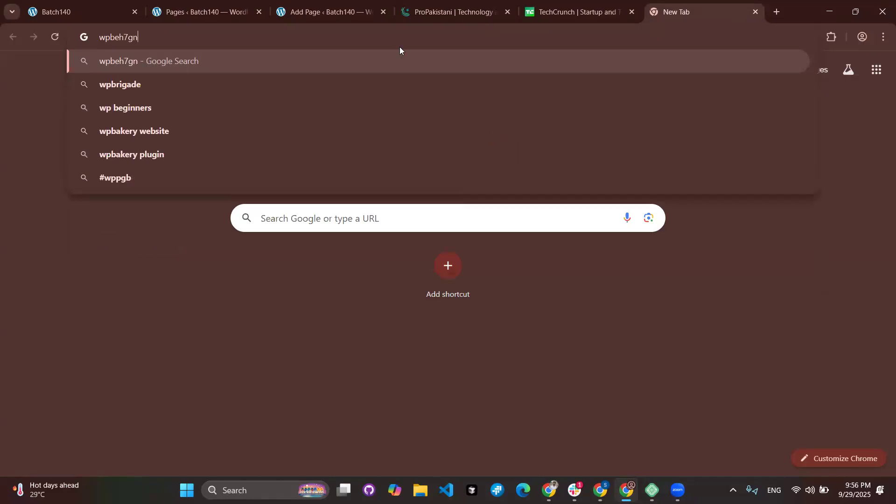
{"action": "left_click", "coordinate": [168, 106]}
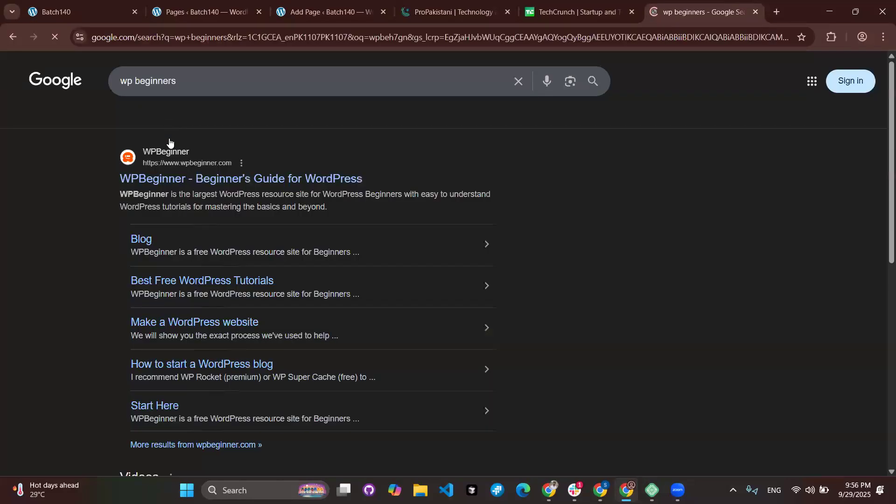
{"action": "left_click", "coordinate": [288, 181]}
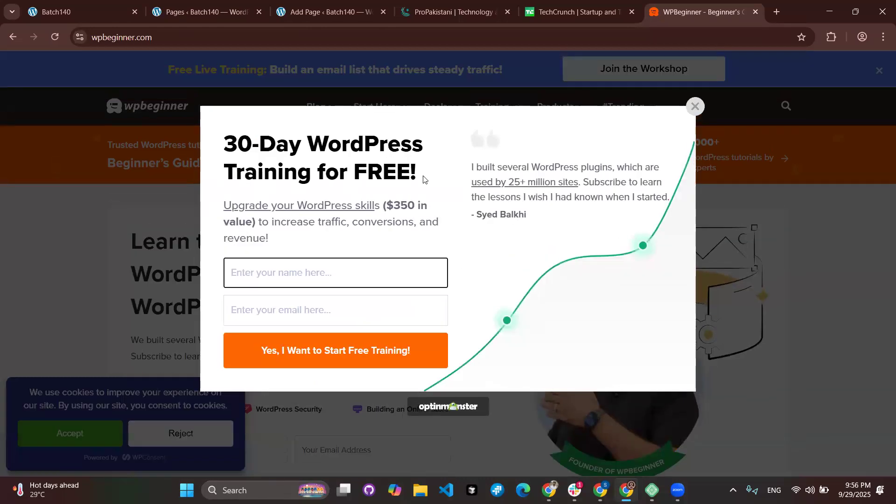
{"action": "left_click", "coordinate": [695, 107]}
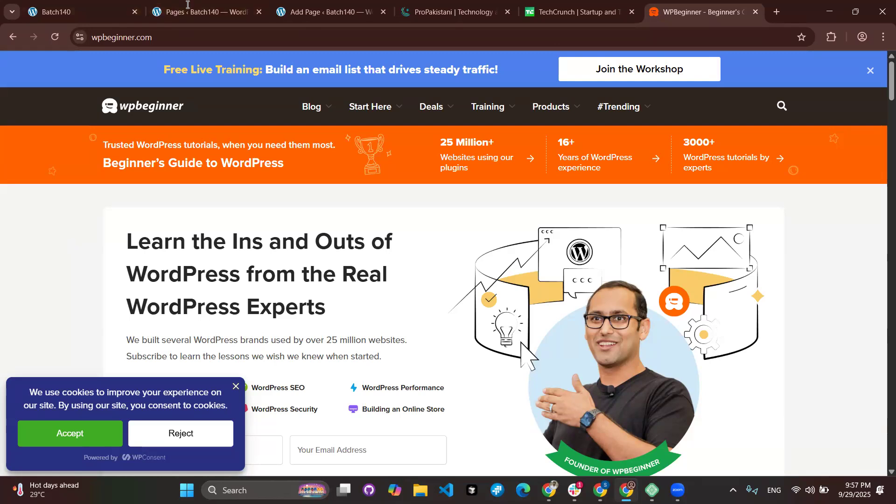
{"action": "left_click", "coordinate": [781, 14]}
Go to elo.shopping and scroll past its banner.
{"action": "type", "text": "elo"}
{"action": "key", "text": "Return"}
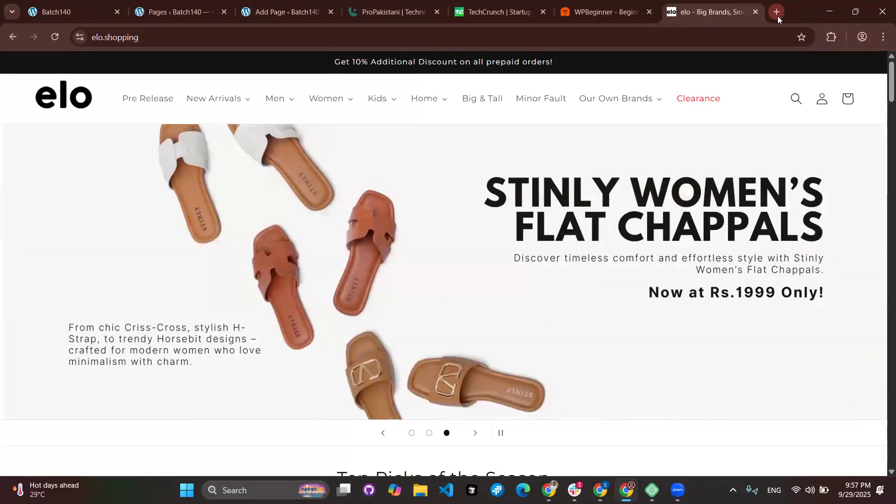
{"action": "scroll", "coordinate": [290, 288], "scroll_direction": "down", "scroll_amount": 2}
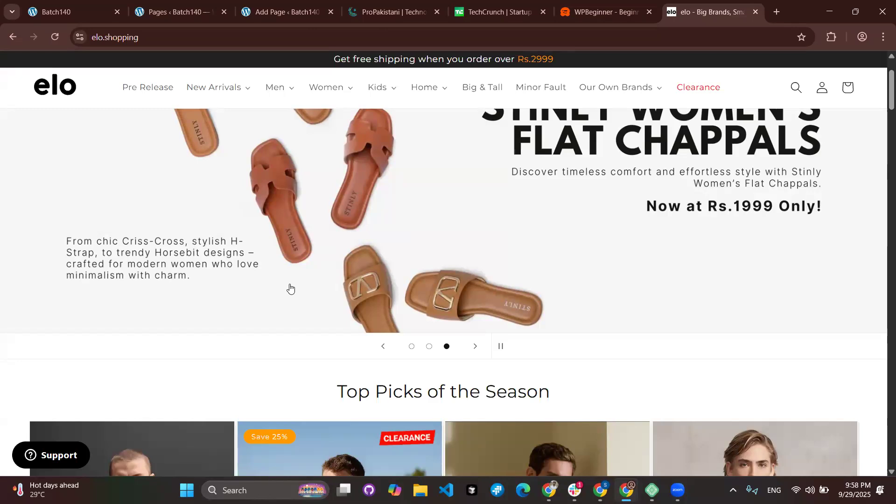
Load the nadra.gov.pk homepage in another new tab.
{"action": "left_click", "coordinate": [781, 12]}
{"action": "type", "text": "nadra"}
{"action": "key", "text": "Return"}
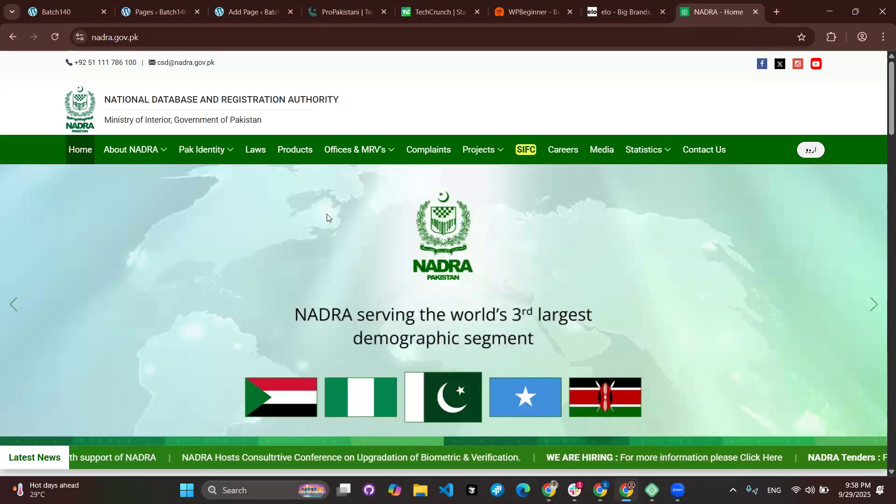
Scroll through the NADRA homepage to review its Outlook figures and links.
{"action": "scroll", "coordinate": [333, 227], "scroll_direction": "down", "scroll_amount": 5}
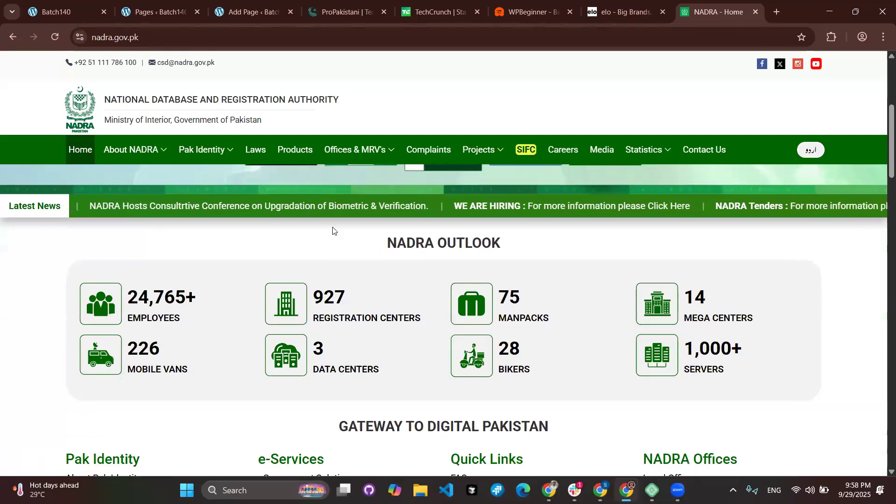
{"action": "scroll", "coordinate": [333, 230], "scroll_direction": "up", "scroll_amount": 3}
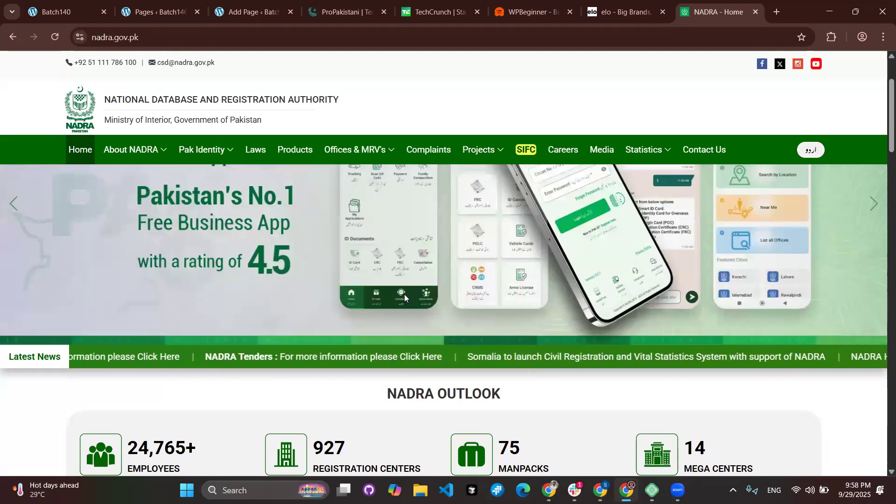
{"action": "scroll", "coordinate": [383, 309], "scroll_direction": "up", "scroll_amount": 2}
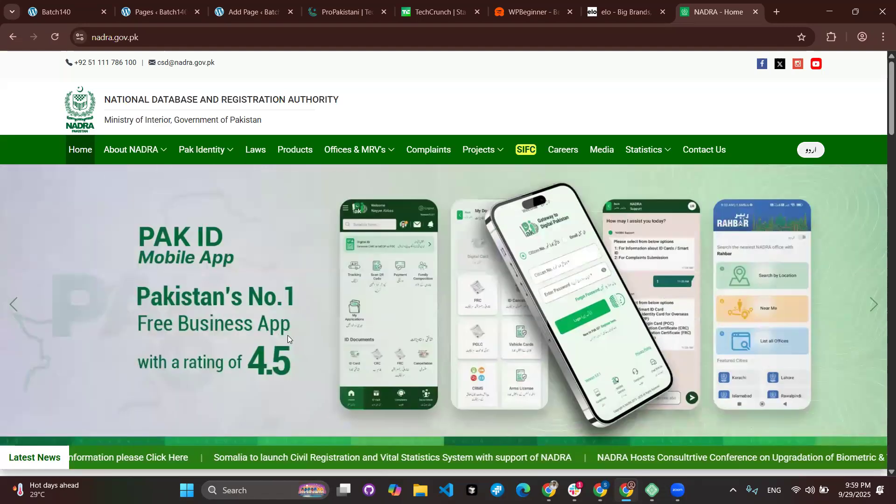
{"action": "scroll", "coordinate": [287, 335], "scroll_direction": "down", "scroll_amount": 8}
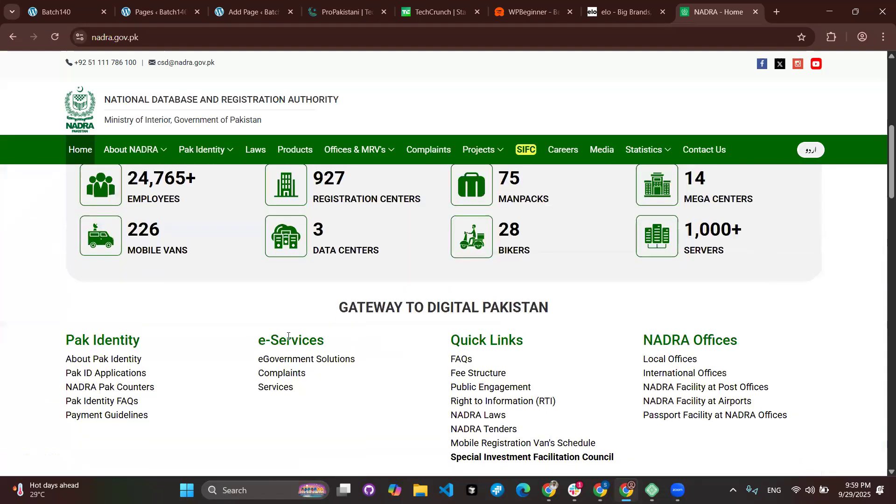
{"action": "scroll", "coordinate": [288, 337], "scroll_direction": "down", "scroll_amount": 3}
{"action": "scroll", "coordinate": [288, 336], "scroll_direction": "up", "scroll_amount": 11}
Open the About NADRA page, select and deselect its introduction, then return to the elo tab.
{"action": "mouse_move", "coordinate": [134, 150]}
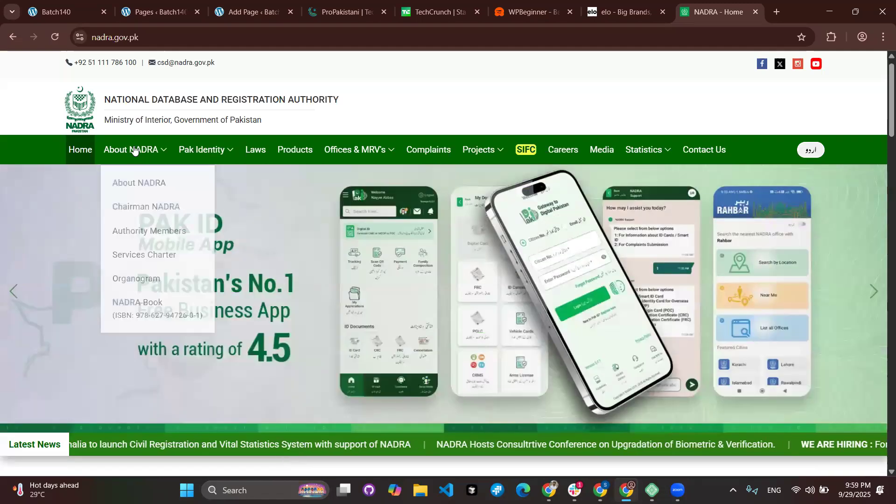
{"action": "left_click", "coordinate": [139, 187]}
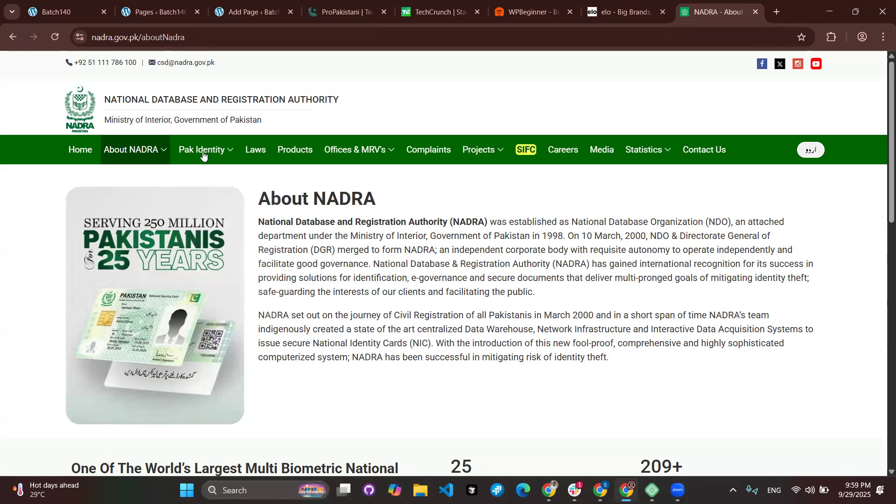
{"action": "left_click_drag", "start_coordinate": [275, 210], "coordinate": [459, 343]}
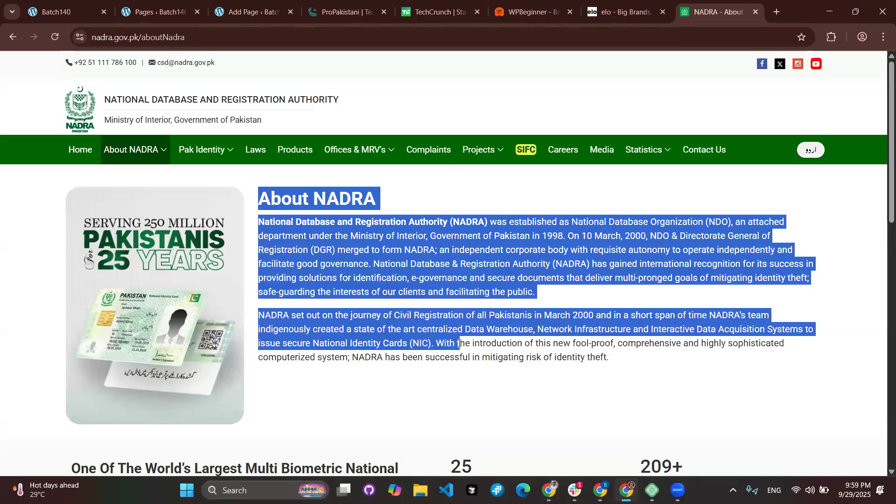
{"action": "left_click", "coordinate": [204, 334]}
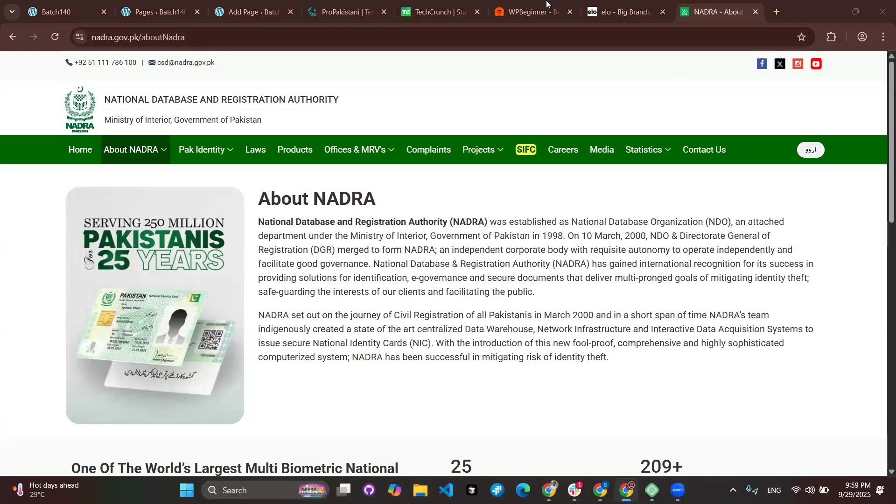
{"action": "left_click", "coordinate": [621, 11]}
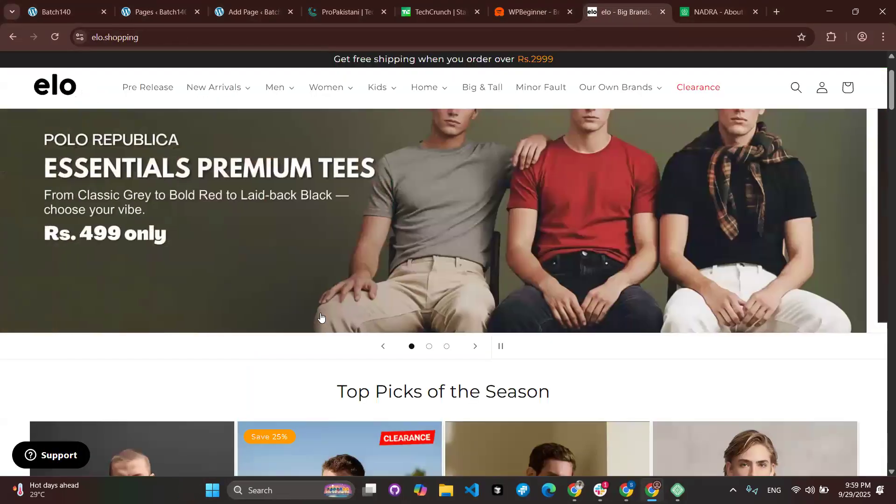
Scroll down through the elo store's product listings.
{"action": "scroll", "coordinate": [200, 311], "scroll_direction": "down", "scroll_amount": 5}
{"action": "scroll", "coordinate": [339, 229], "scroll_direction": "down", "scroll_amount": 3}
{"action": "scroll", "coordinate": [338, 229], "scroll_direction": "down", "scroll_amount": 1}
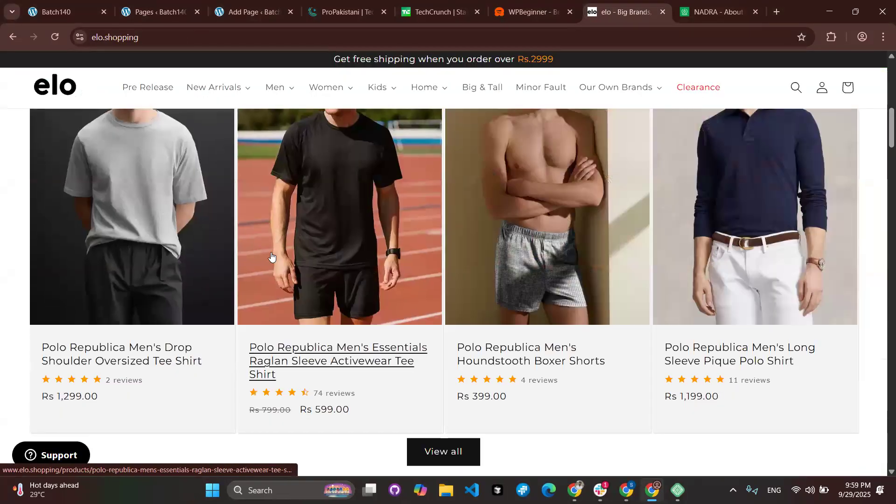
{"action": "scroll", "coordinate": [351, 354], "scroll_direction": "down", "scroll_amount": 3}
{"action": "scroll", "coordinate": [351, 355], "scroll_direction": "down", "scroll_amount": 3}
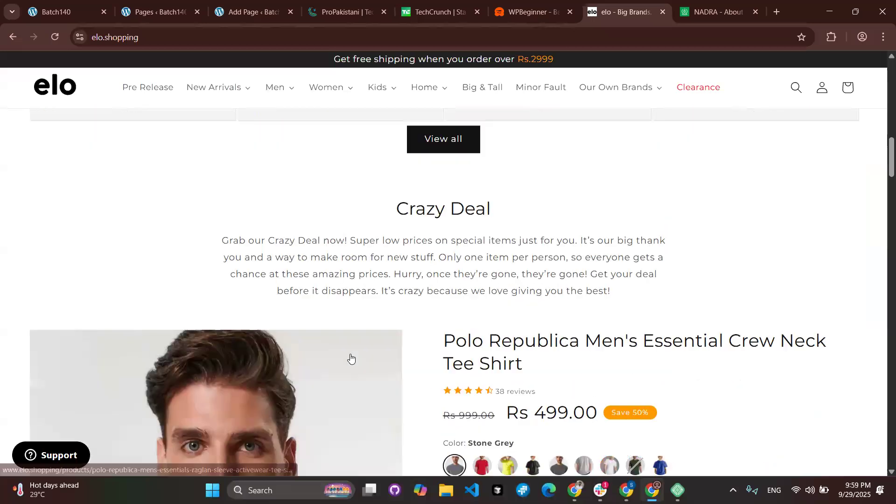
{"action": "scroll", "coordinate": [351, 357], "scroll_direction": "down", "scroll_amount": 8}
{"action": "scroll", "coordinate": [351, 358], "scroll_direction": "down", "scroll_amount": 8}
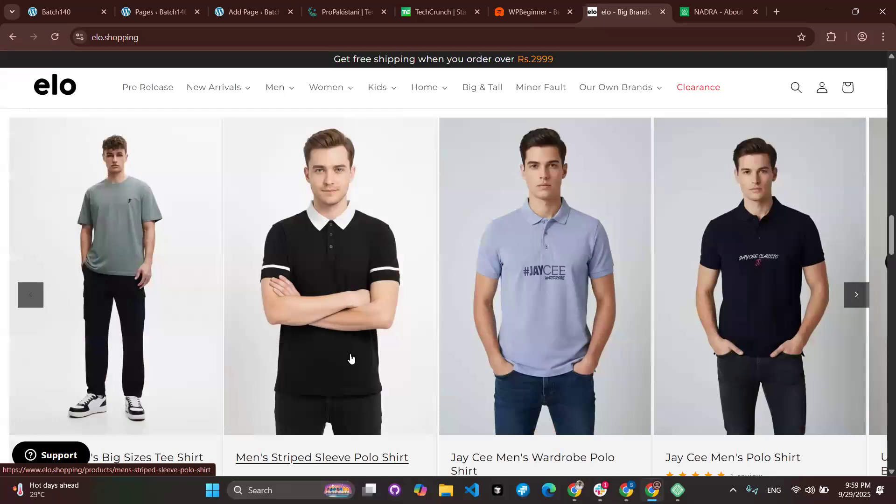
On the ProPakistani tab, scroll to Latest News and reload the page.
{"action": "left_click", "coordinate": [335, 16]}
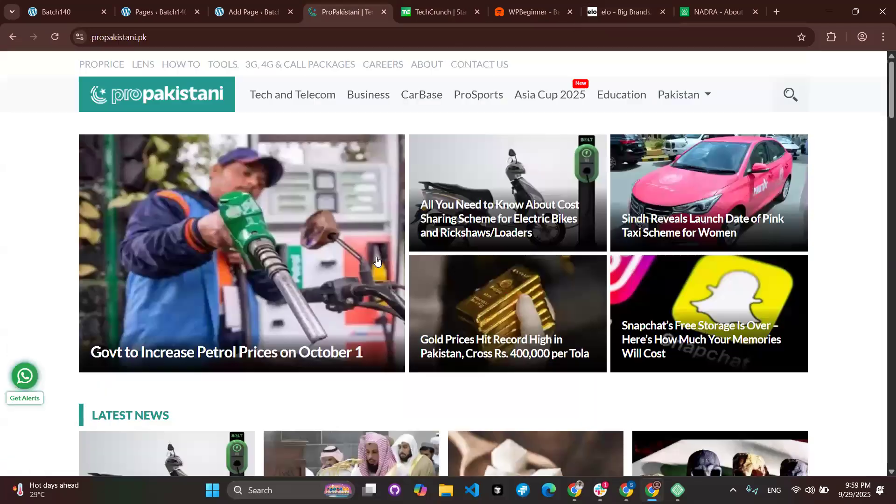
{"action": "scroll", "coordinate": [376, 257], "scroll_direction": "down", "scroll_amount": 1}
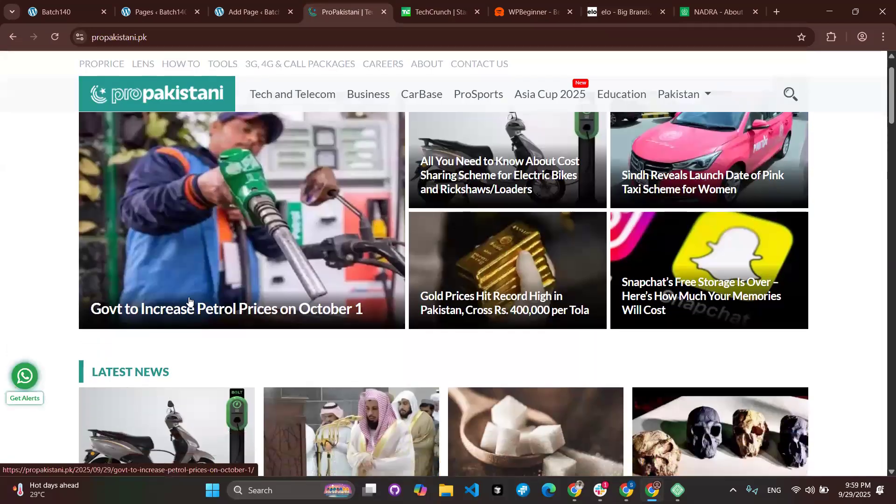
{"action": "scroll", "coordinate": [376, 266], "scroll_direction": "down", "scroll_amount": 4}
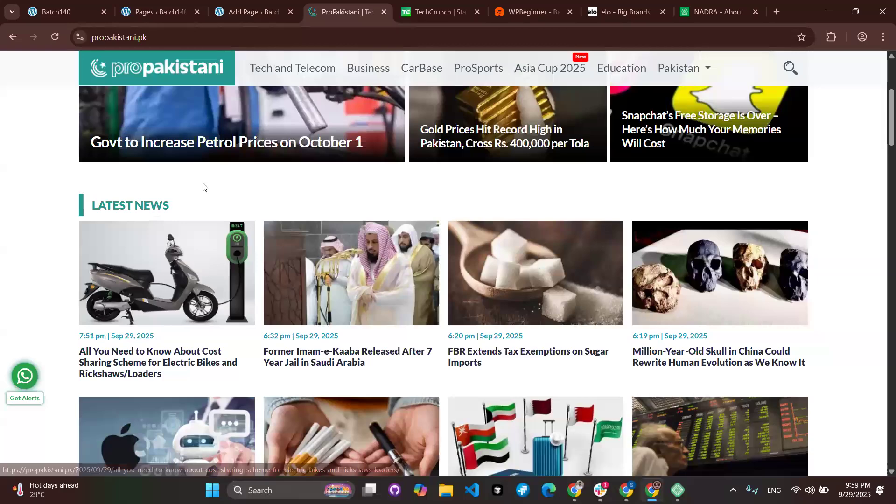
{"action": "scroll", "coordinate": [203, 187], "scroll_direction": "up", "scroll_amount": 5}
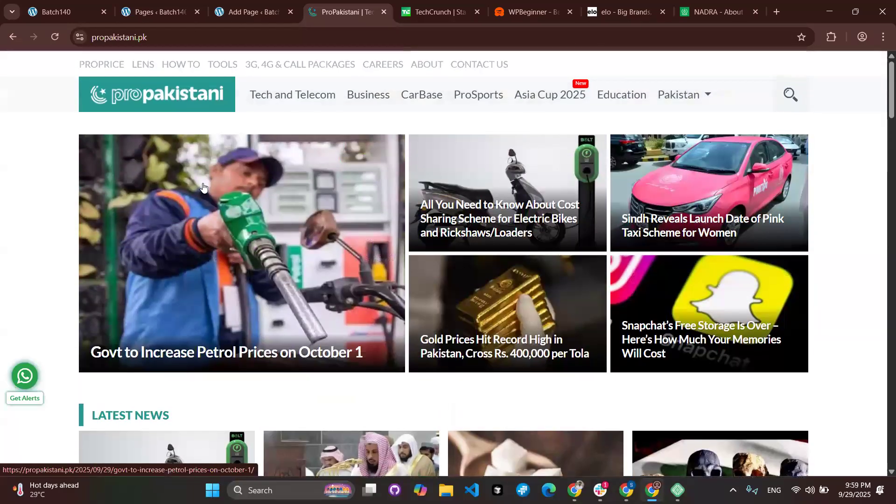
{"action": "scroll", "coordinate": [204, 188], "scroll_direction": "down", "scroll_amount": 5}
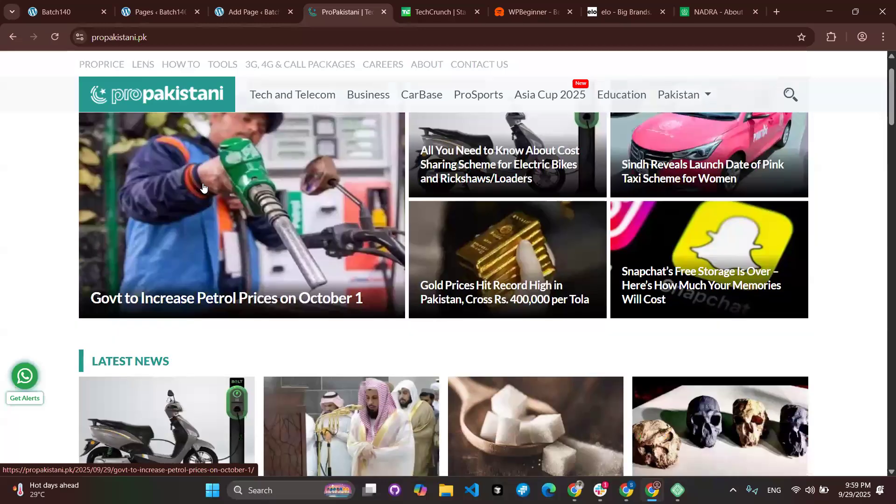
{"action": "scroll", "coordinate": [117, 178], "scroll_direction": "down", "scroll_amount": 1}
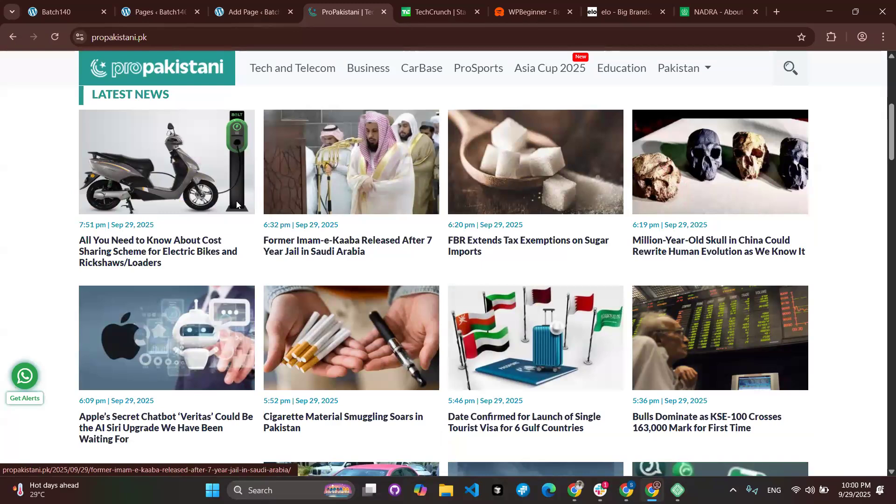
{"action": "left_click", "coordinate": [55, 40]}
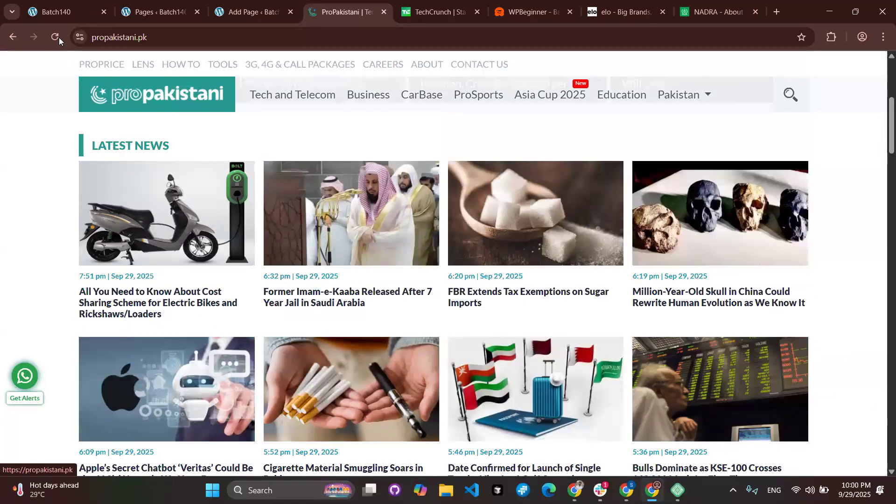
{"action": "left_click", "coordinate": [57, 37]}
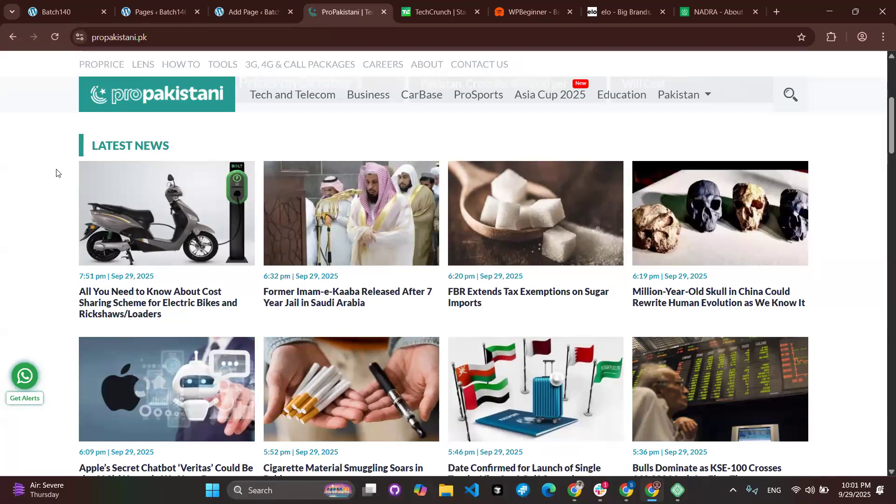
{"action": "left_click", "coordinate": [56, 43]}
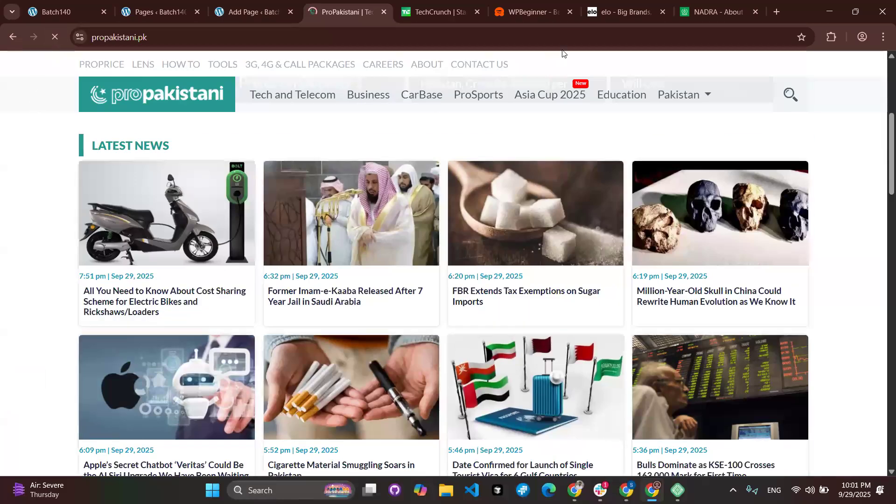
Select the About NADRA introduction text, then go back and reload the ProPakistani homepage.
{"action": "left_click", "coordinate": [711, 12]}
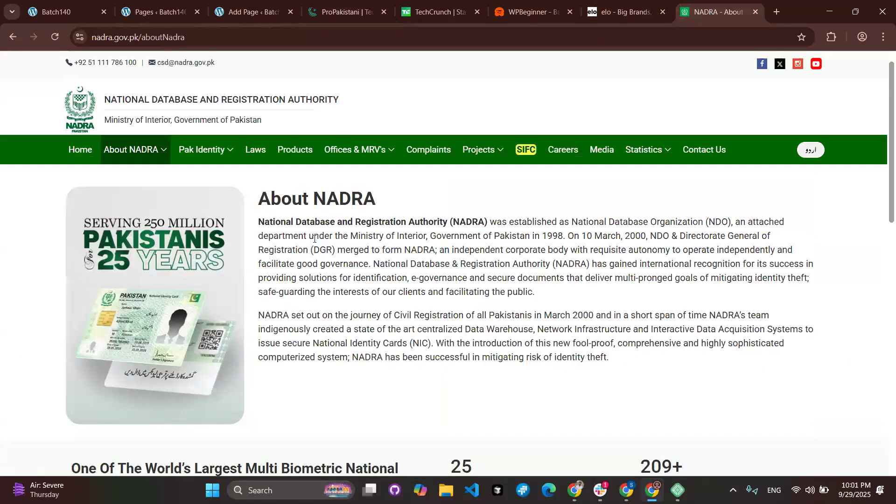
{"action": "left_click_drag", "start_coordinate": [255, 199], "coordinate": [452, 313]}
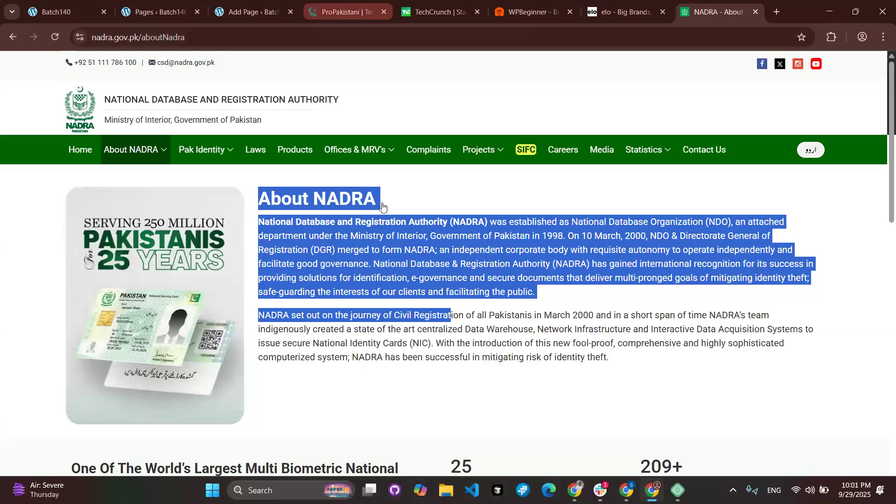
{"action": "key", "text": "ctrl+4"}
{"action": "left_click", "coordinate": [55, 37]}
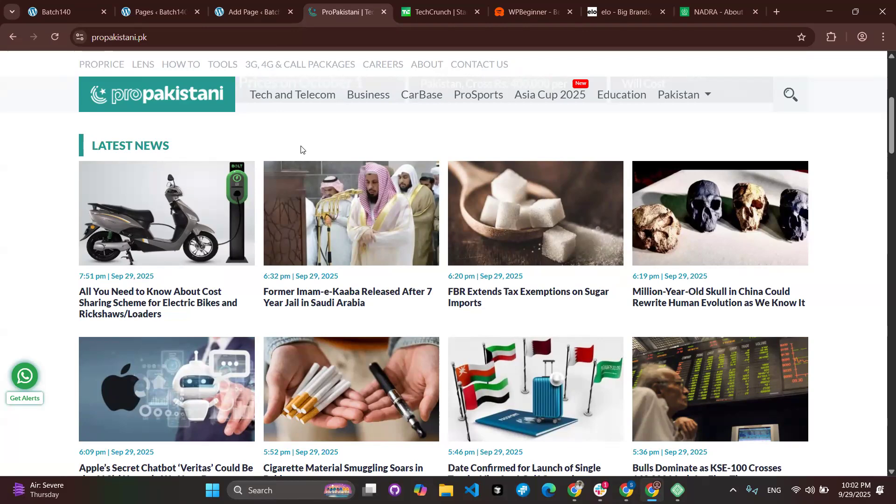
Clear the highlighted introduction on the About NADRA page, then move to the elo shopping tab.
{"action": "left_click", "coordinate": [700, 4]}
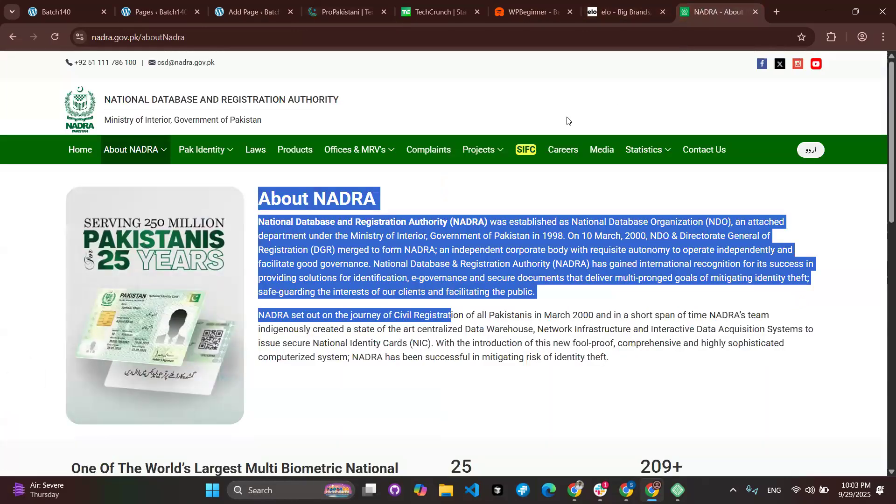
{"action": "left_click", "coordinate": [568, 121]}
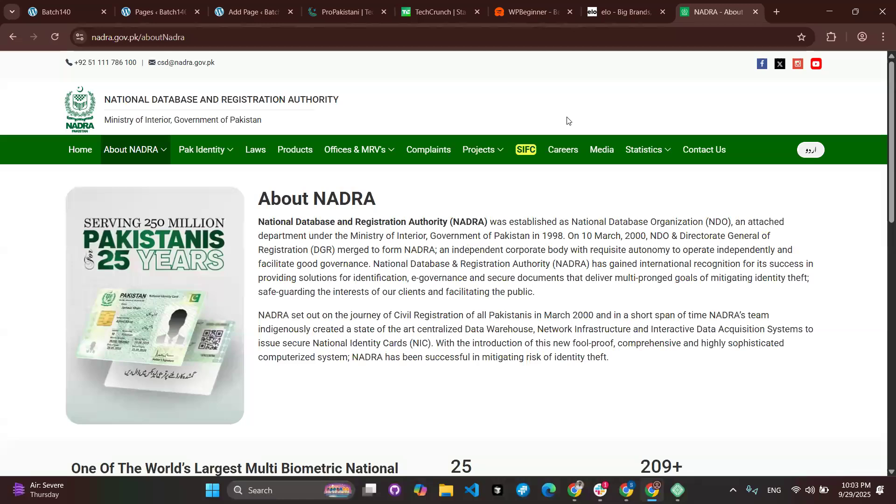
{"action": "left_click", "coordinate": [607, 9]}
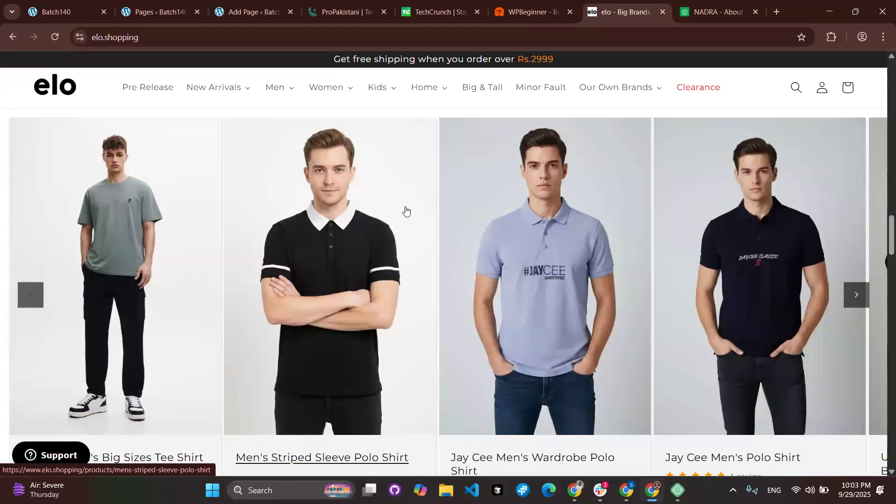
Browse the elo shopping homepage down to the Latest in Kid's Fashion row of Umbro and graphic tees.
{"action": "scroll", "coordinate": [406, 212], "scroll_direction": "up", "scroll_amount": 15}
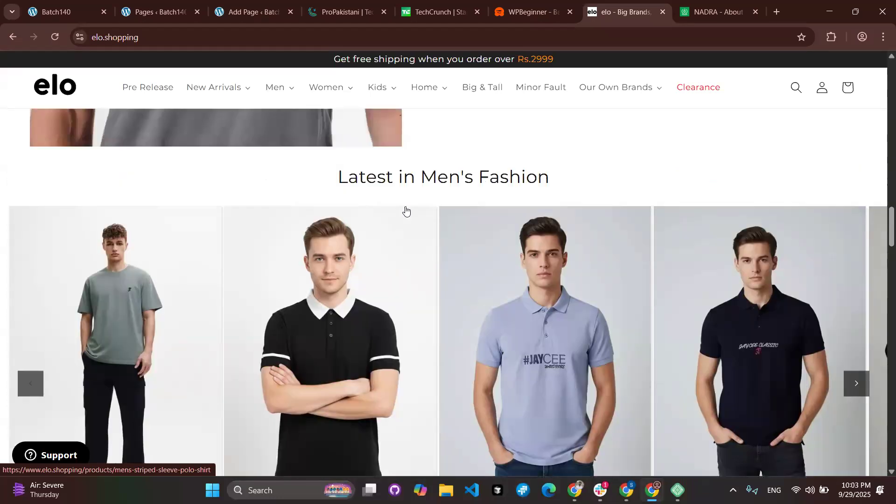
{"action": "scroll", "coordinate": [405, 212], "scroll_direction": "up", "scroll_amount": 15}
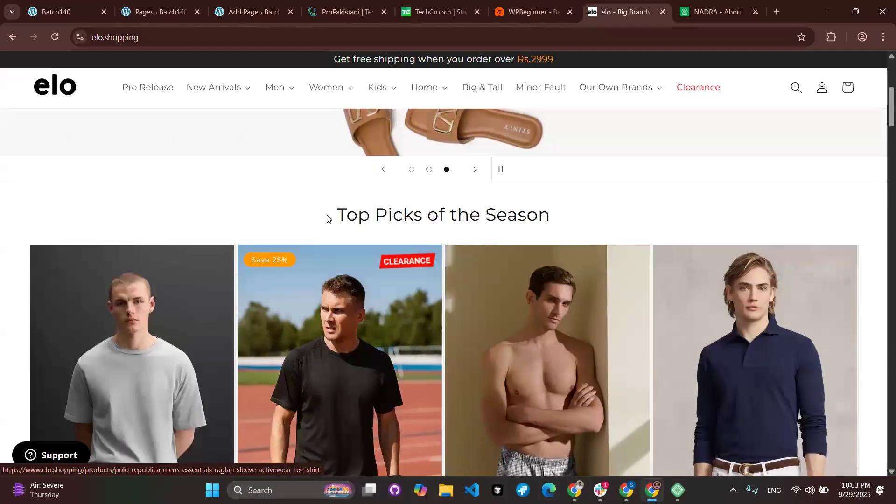
{"action": "left_click_drag", "start_coordinate": [327, 218], "coordinate": [521, 218]}
{"action": "scroll", "coordinate": [521, 217], "scroll_direction": "down", "scroll_amount": 20}
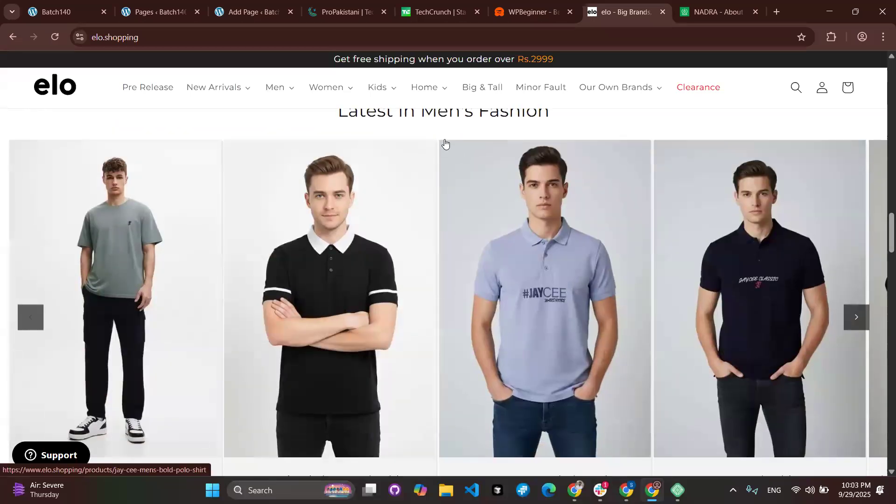
{"action": "scroll", "coordinate": [472, 127], "scroll_direction": "down", "scroll_amount": 8}
{"action": "scroll", "coordinate": [451, 226], "scroll_direction": "down", "scroll_amount": 3}
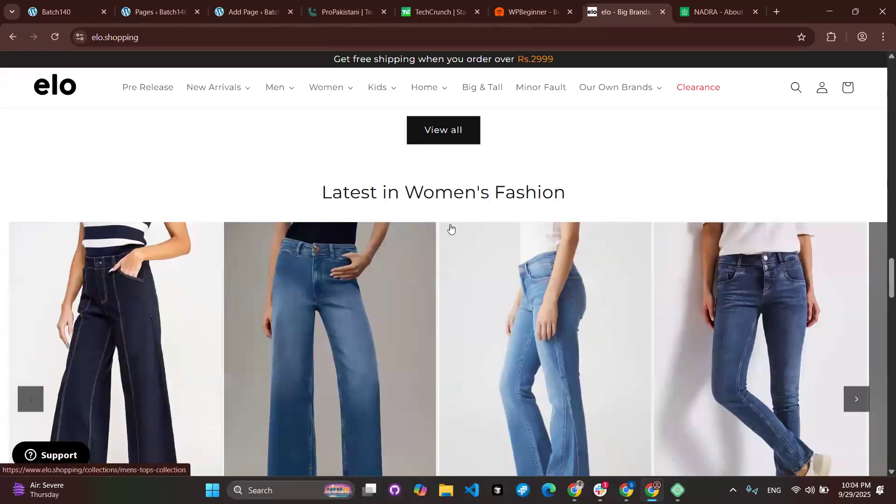
{"action": "scroll", "coordinate": [450, 219], "scroll_direction": "down", "scroll_amount": 6}
{"action": "scroll", "coordinate": [450, 214], "scroll_direction": "down", "scroll_amount": 6}
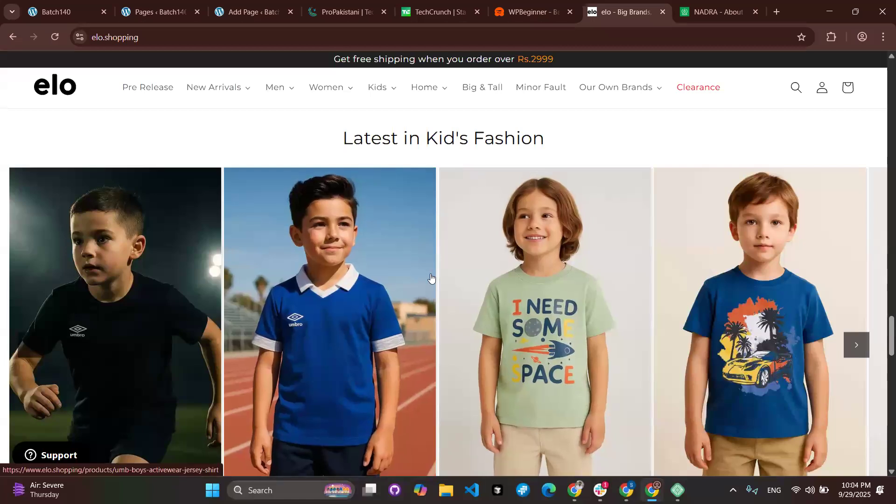
Skim ProPakistani's Auto, Business and Sports news, then return to the Batch140 Pages list.
{"action": "left_click", "coordinate": [343, 11]}
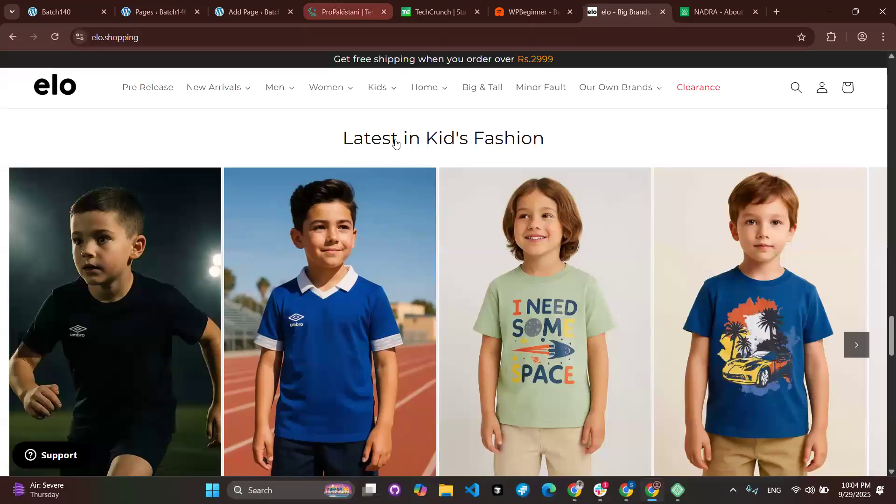
{"action": "scroll", "coordinate": [397, 236], "scroll_direction": "down", "scroll_amount": 12}
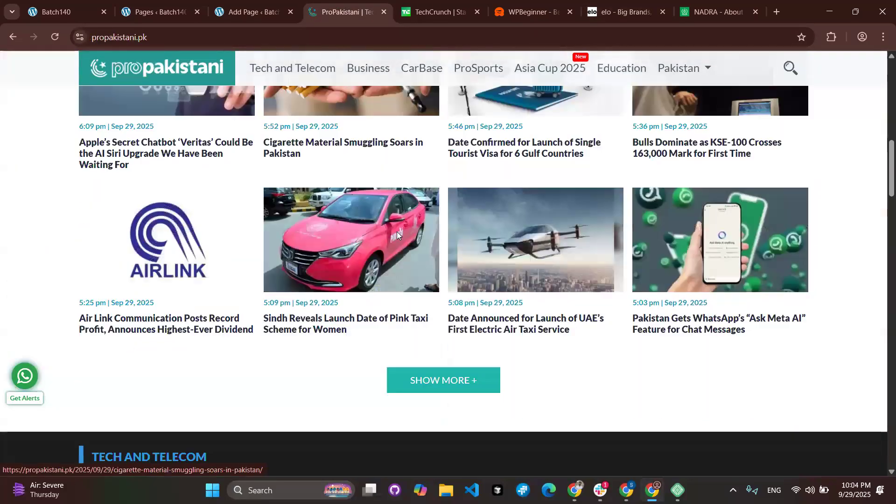
{"action": "scroll", "coordinate": [397, 231], "scroll_direction": "down", "scroll_amount": 5}
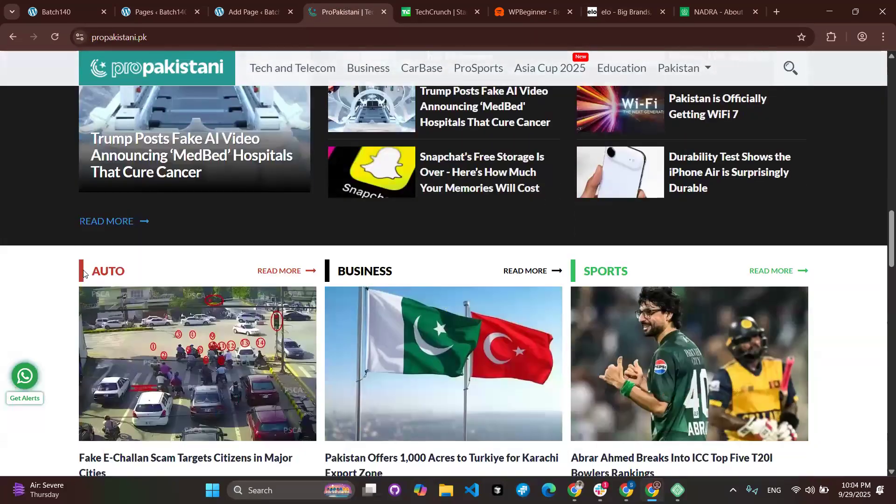
{"action": "scroll", "coordinate": [415, 279], "scroll_direction": "down", "scroll_amount": 10}
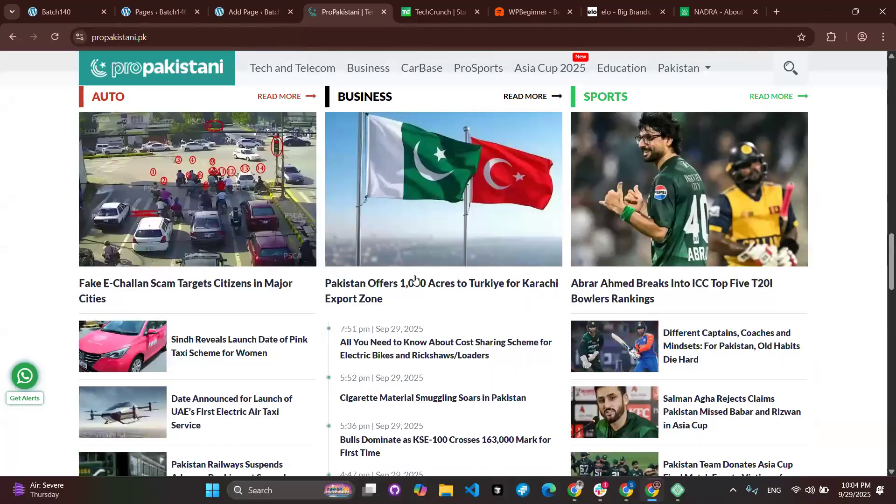
{"action": "scroll", "coordinate": [415, 280], "scroll_direction": "up", "scroll_amount": 7}
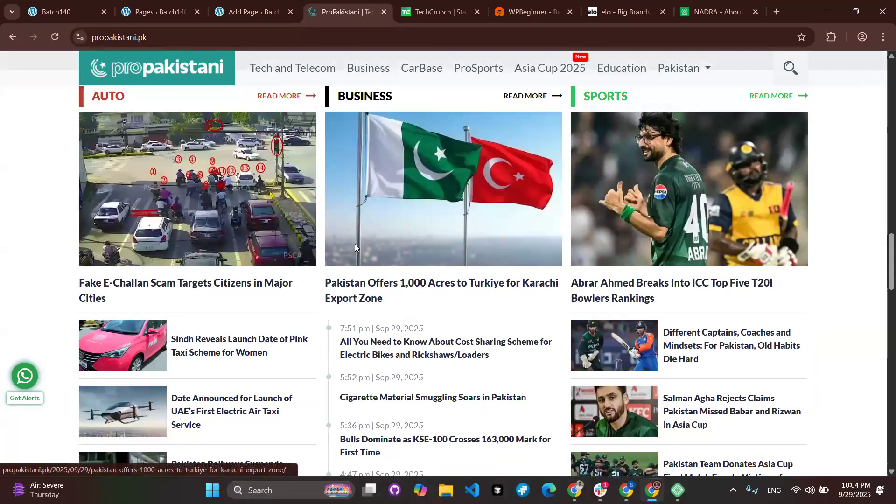
{"action": "scroll", "coordinate": [355, 247], "scroll_direction": "up", "scroll_amount": 3}
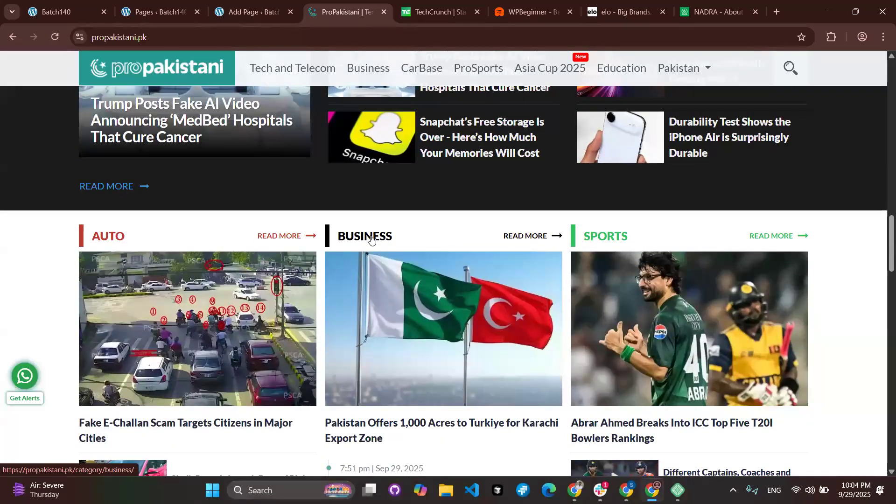
{"action": "left_click", "coordinate": [159, 5]}
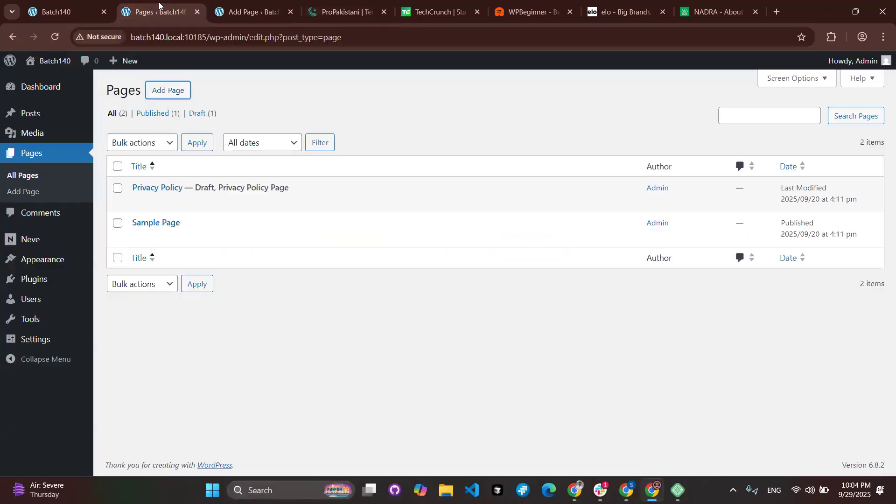
{"action": "mouse_move", "coordinate": [44, 117]}
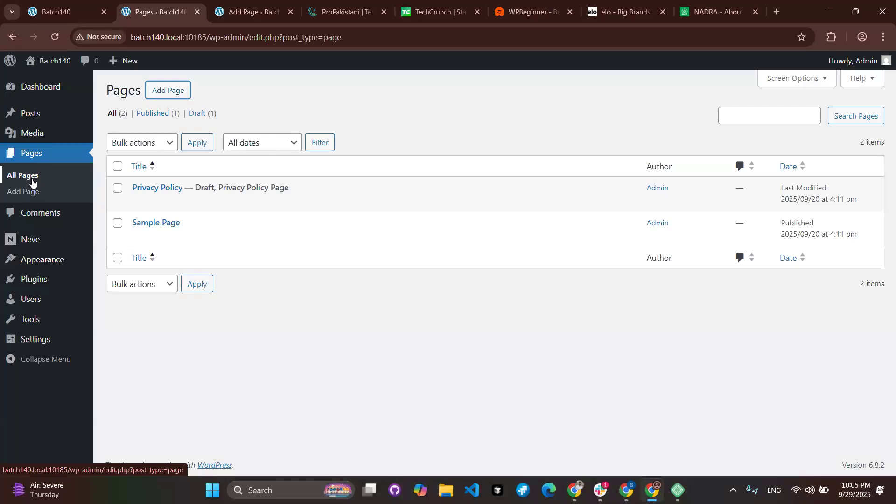
{"action": "mouse_move", "coordinate": [97, 116]}
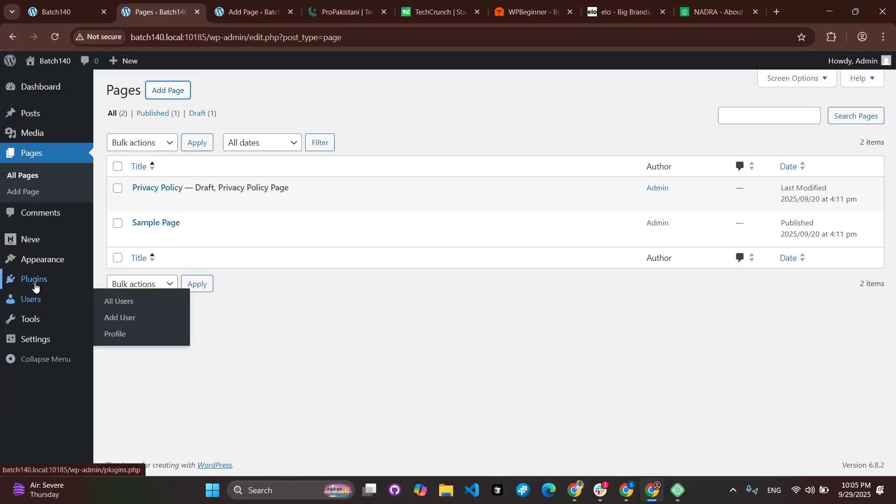
{"action": "mouse_move", "coordinate": [35, 287]}
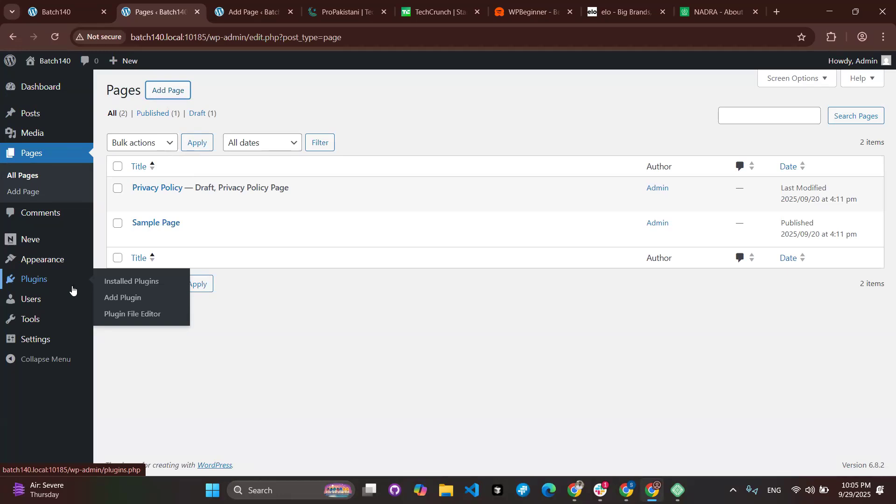
{"action": "mouse_move", "coordinate": [27, 113]}
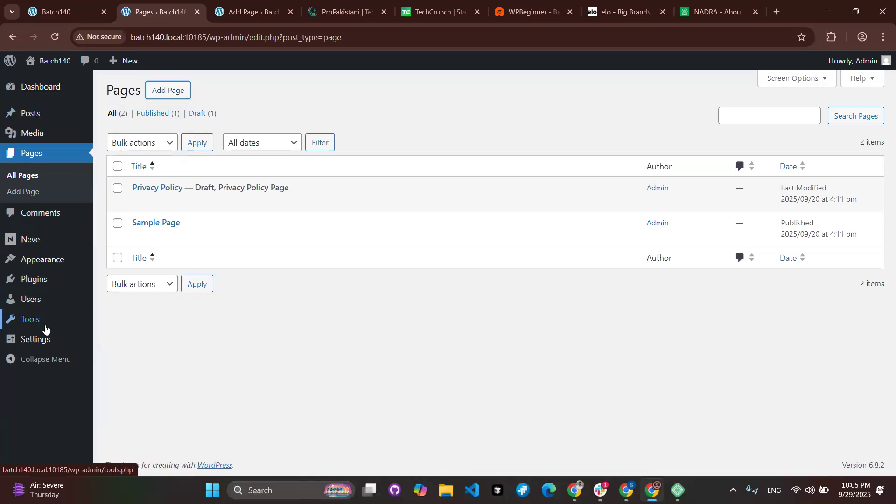
{"action": "mouse_move", "coordinate": [45, 330]}
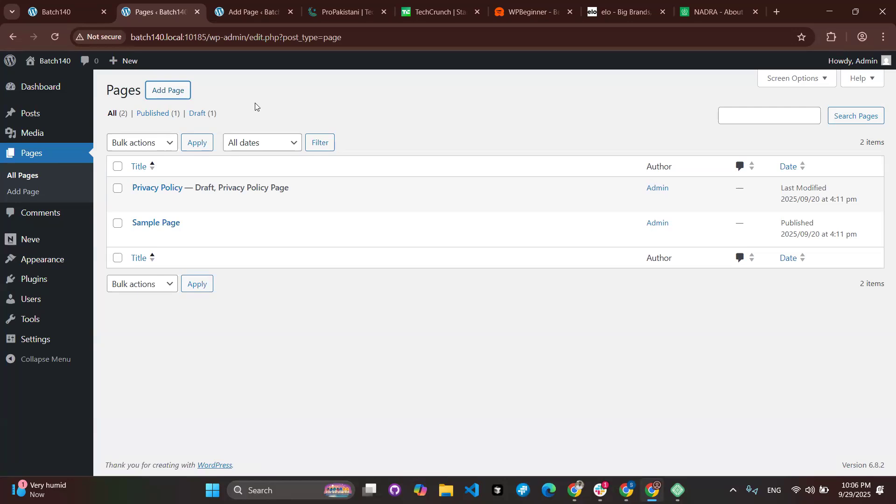
Glance over ProPakistani's news sections, then bring up the TechCrunch tab.
{"action": "left_click", "coordinate": [344, 4]}
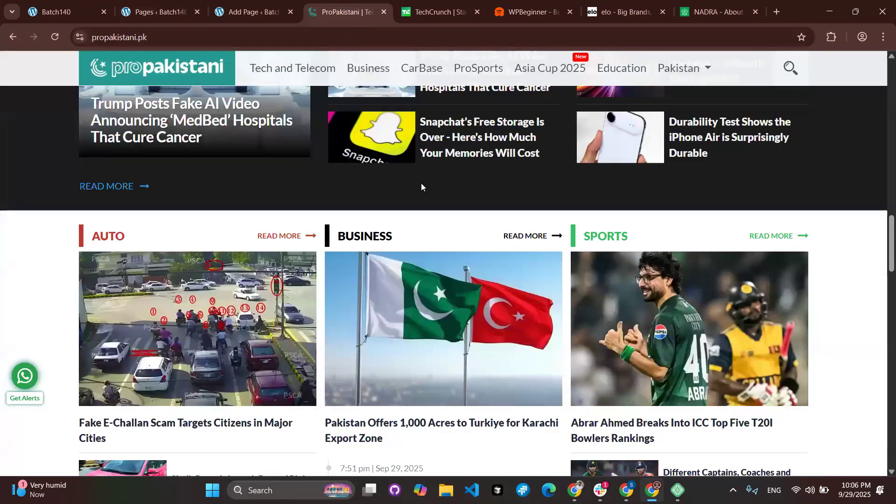
{"action": "scroll", "coordinate": [421, 186], "scroll_direction": "down", "scroll_amount": 10}
{"action": "scroll", "coordinate": [456, 70], "scroll_direction": "up", "scroll_amount": 20}
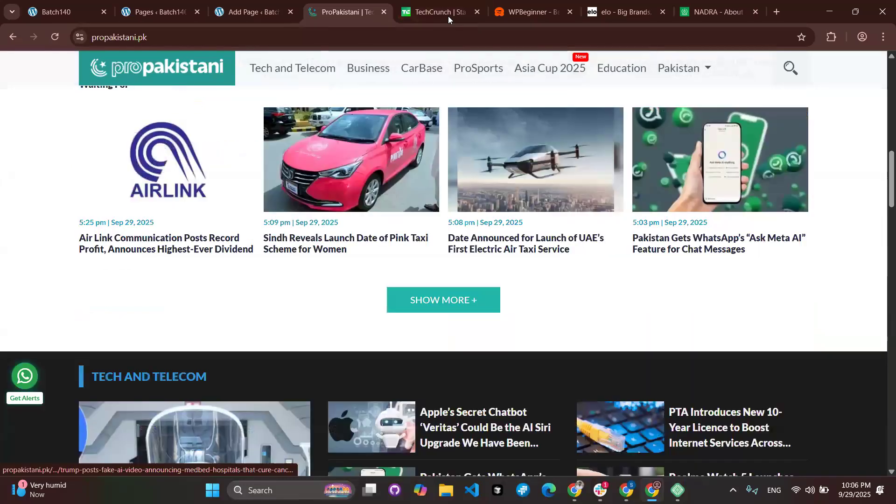
{"action": "left_click", "coordinate": [448, 16]}
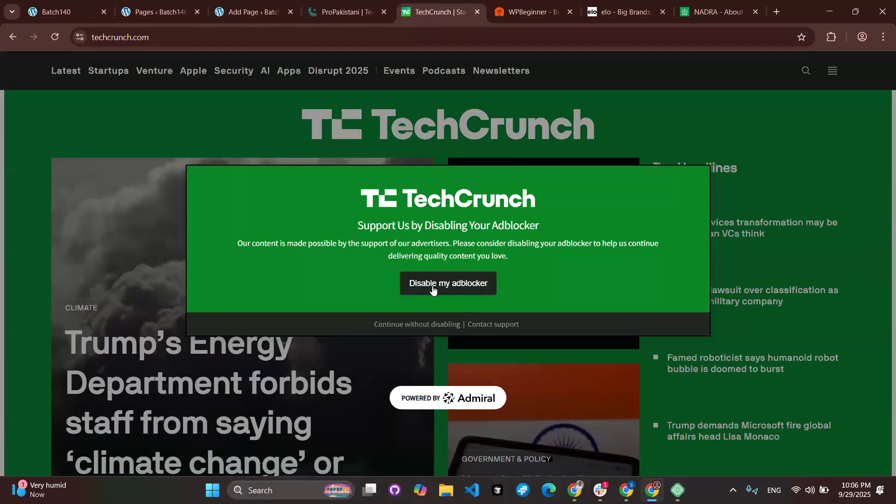
Dismiss TechCrunch's adblocker request and look over its Latest News list.
{"action": "left_click", "coordinate": [426, 325]}
{"action": "scroll", "coordinate": [365, 318], "scroll_direction": "down", "scroll_amount": 10}
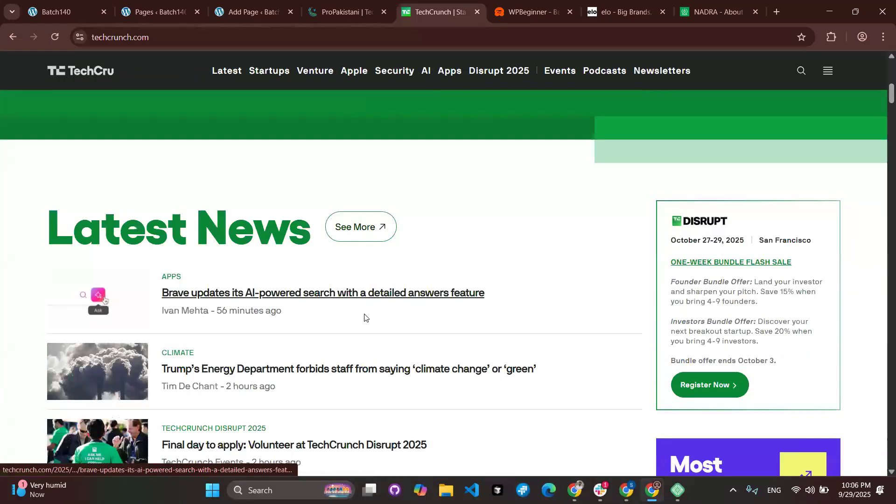
{"action": "scroll", "coordinate": [365, 318], "scroll_direction": "up", "scroll_amount": 4}
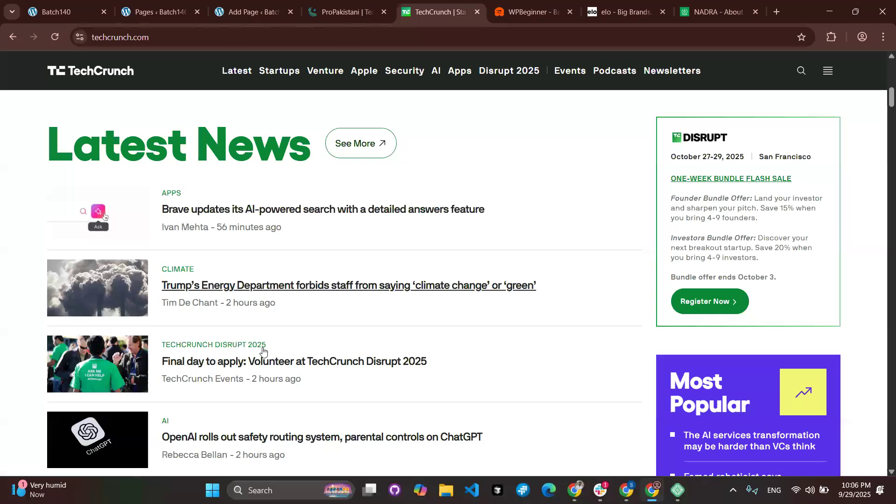
Pass through the ProPakistani tab to the WPBeginner homepage and its Bacs Direct Debit article.
{"action": "key", "text": "ctrl+shift+Tab"}
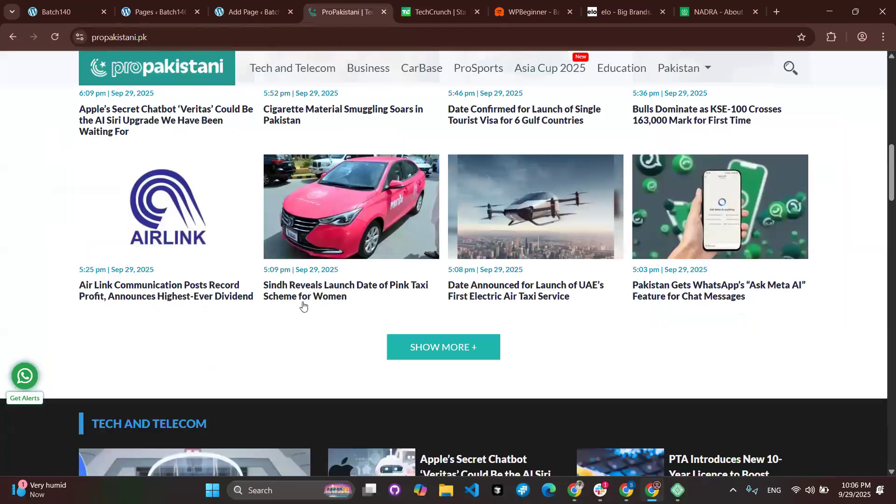
{"action": "scroll", "coordinate": [303, 306], "scroll_direction": "up", "scroll_amount": 10}
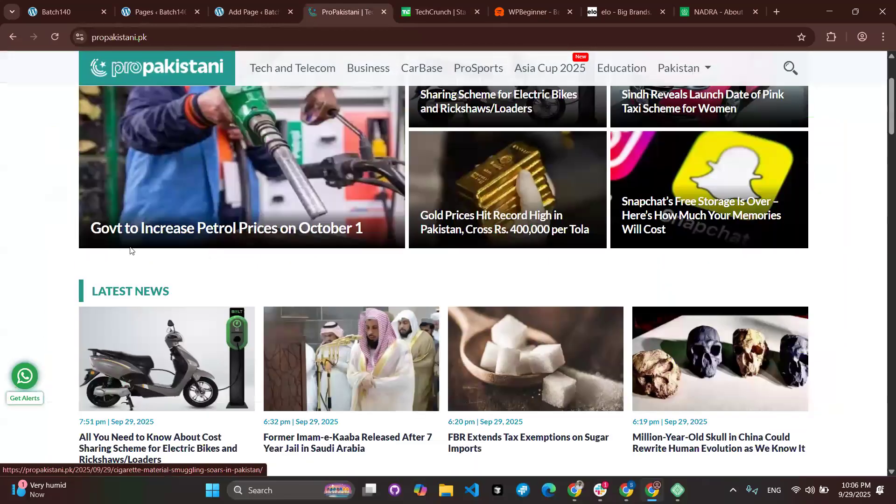
{"action": "scroll", "coordinate": [212, 270], "scroll_direction": "down", "scroll_amount": 3}
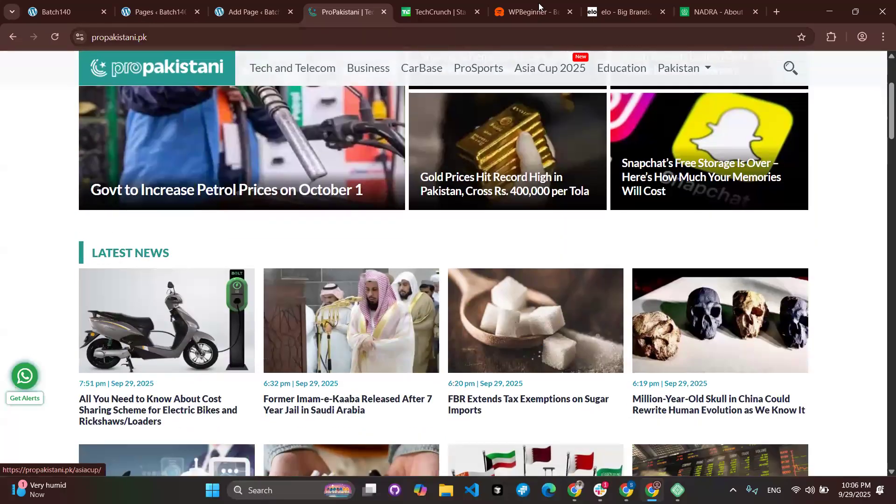
{"action": "key", "text": "ctrl+Tab"}
{"action": "key", "text": "ctrl+Tab"}
{"action": "scroll", "coordinate": [314, 332], "scroll_direction": "down", "scroll_amount": 15}
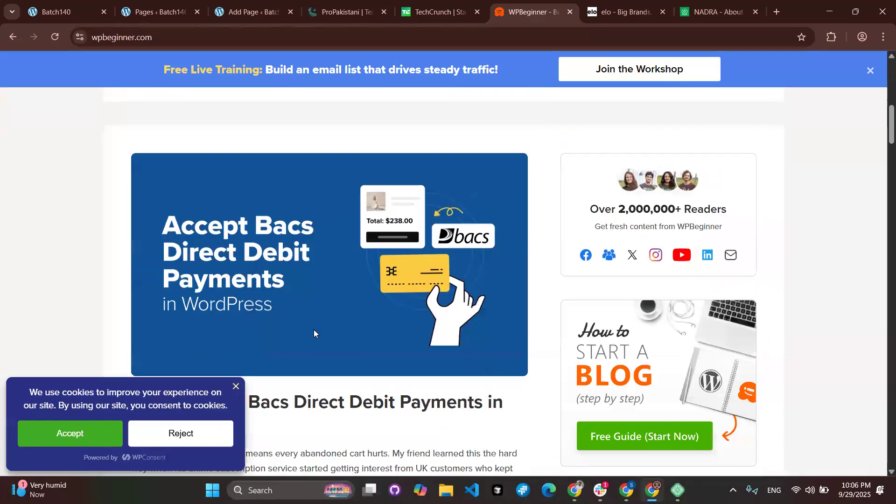
Leave the WPBeginner homepage for the 'Add Page ‹ Batch140' untitled draft.
{"action": "scroll", "coordinate": [412, 309], "scroll_direction": "up", "scroll_amount": 15}
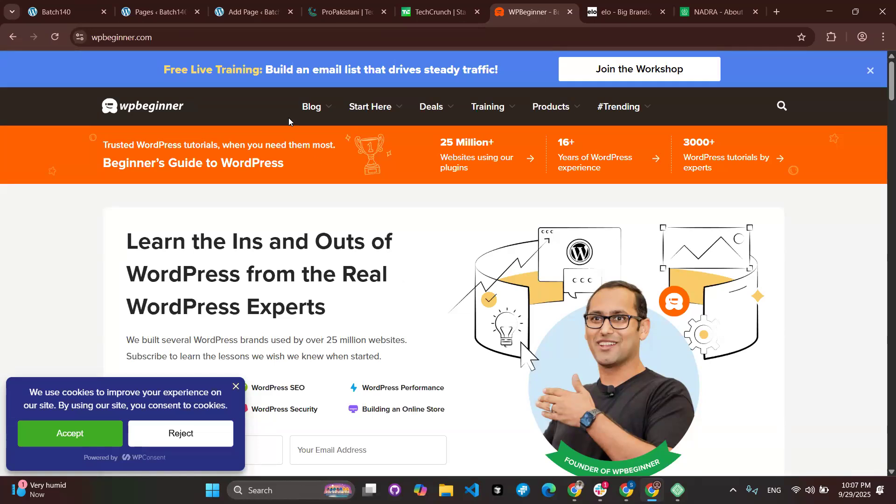
{"action": "left_click", "coordinate": [255, 13]}
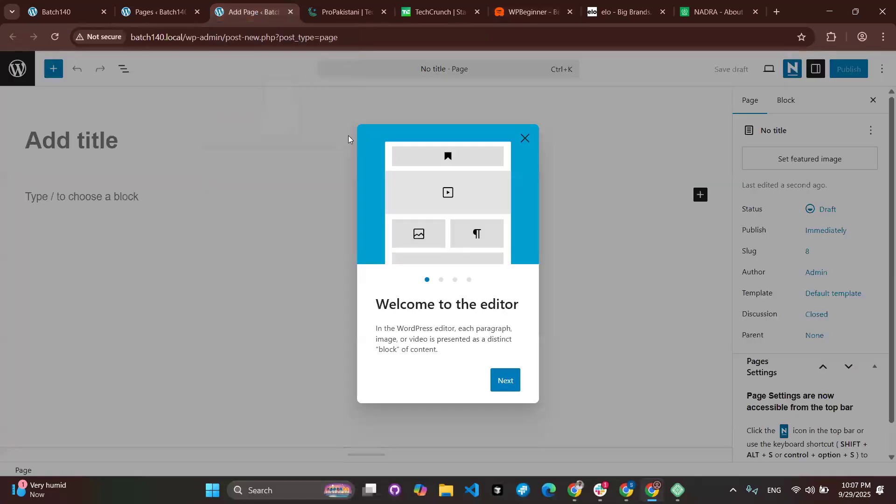
Highlight 'editor' in the welcome heading, then go to the 'Pages ‹ Batch140' list.
{"action": "left_click_drag", "start_coordinate": [478, 307], "coordinate": [517, 307]}
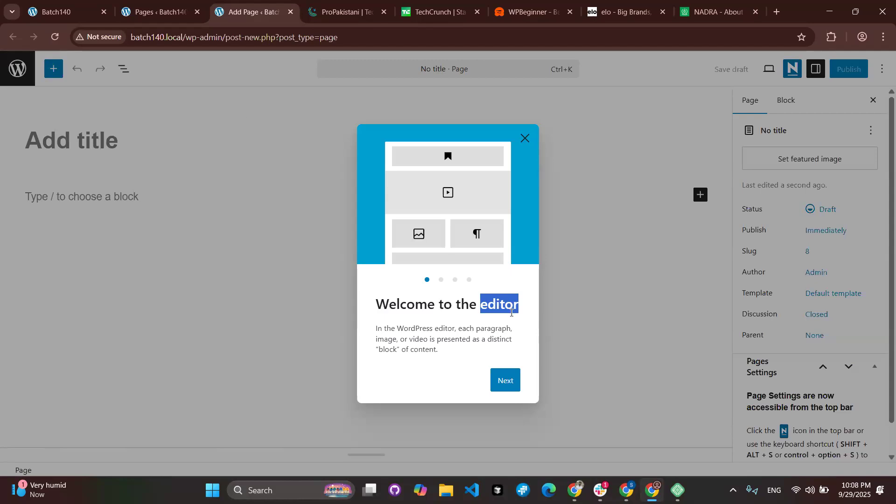
{"action": "left_click", "coordinate": [182, 12]}
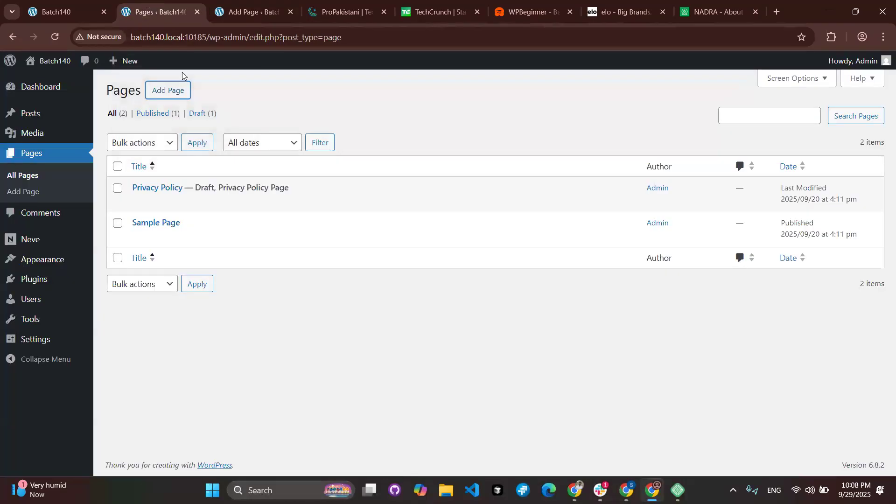
Return to the 'Add Page ‹ Batch140' tab with the untitled draft and its welcome guide.
{"action": "mouse_move", "coordinate": [43, 116]}
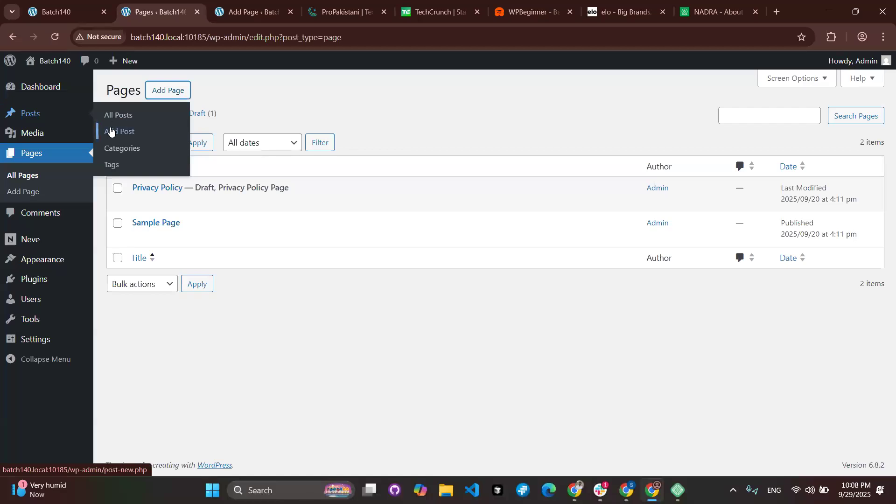
{"action": "left_click", "coordinate": [249, 10]}
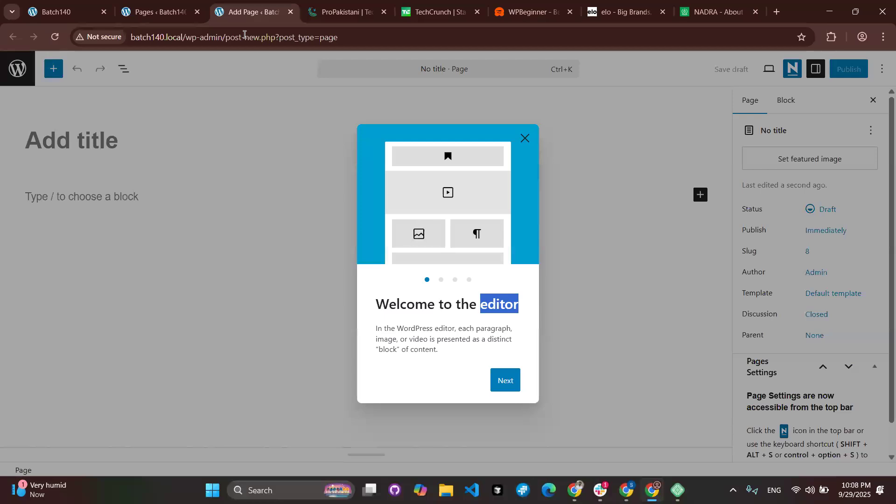
Switch to the 'Pages ‹ Batch140' tab listing Privacy Policy and Sample Page.
{"action": "left_click", "coordinate": [157, 12]}
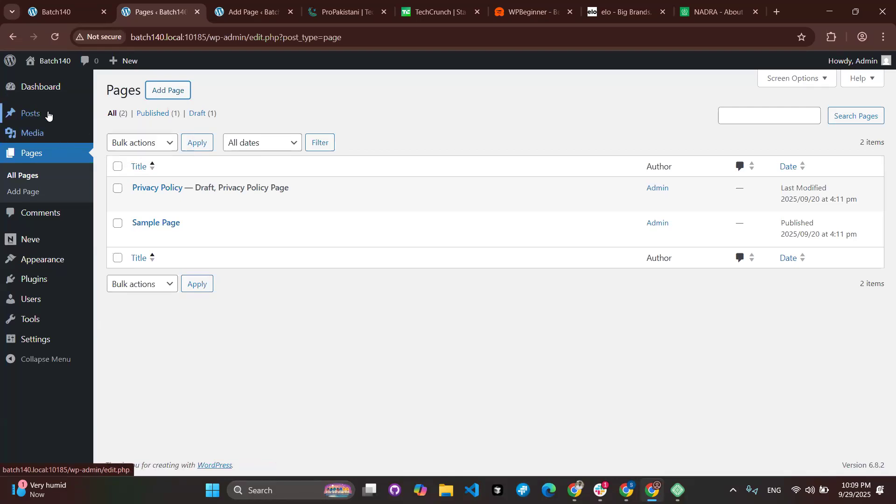
{"action": "mouse_move", "coordinate": [48, 115]}
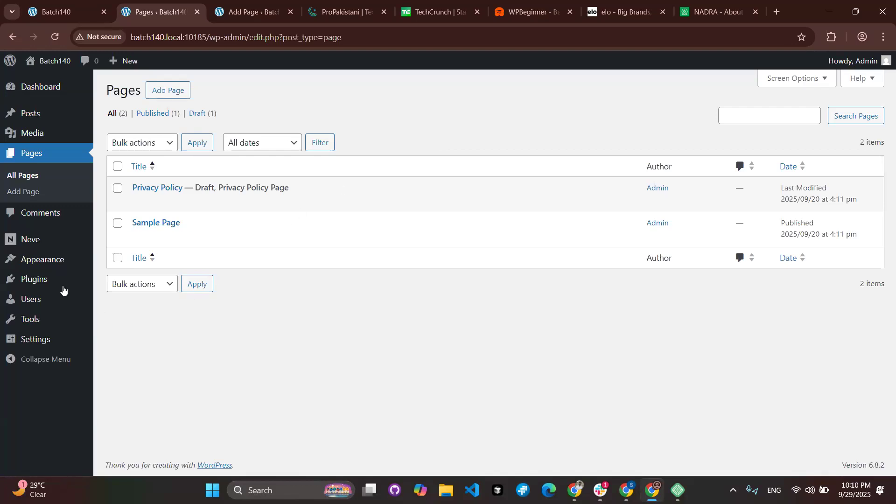
{"action": "mouse_move", "coordinate": [62, 290]}
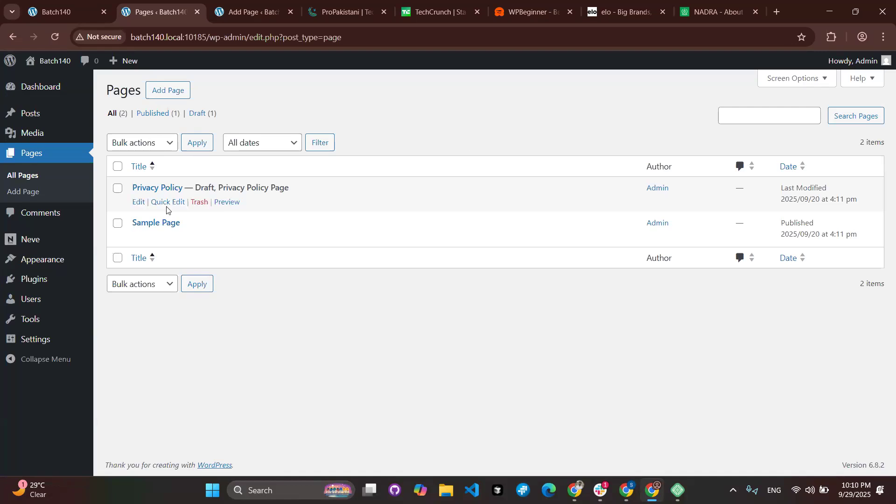
{"action": "mouse_move", "coordinate": [133, 238]}
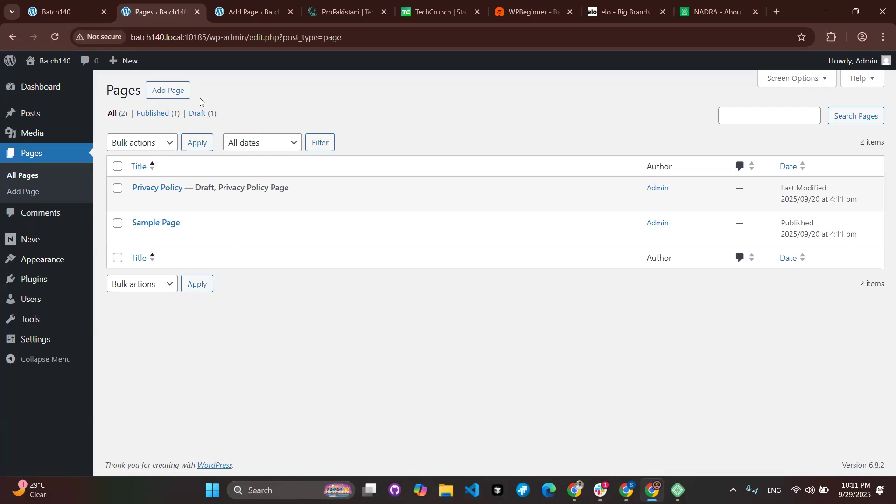
Return to the untitled draft, clear the 'editor' highlight and highlight 'block' in the welcome text.
{"action": "left_click", "coordinate": [254, 20]}
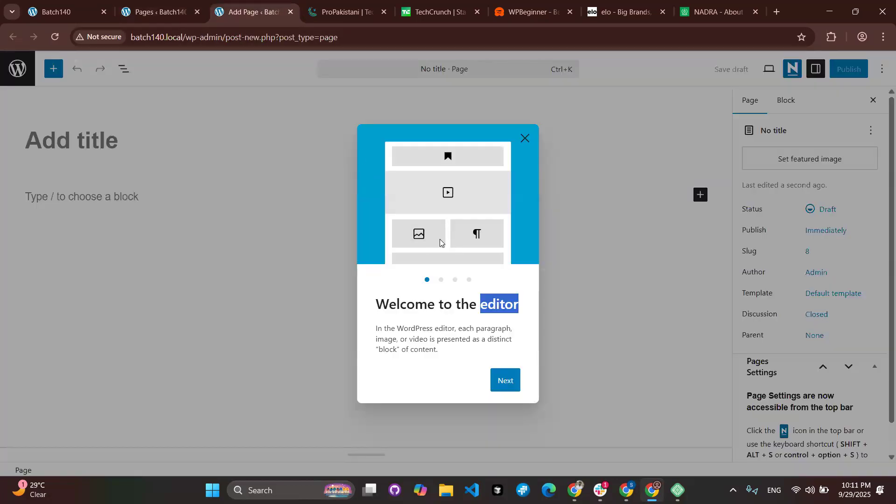
{"action": "left_click", "coordinate": [457, 315]}
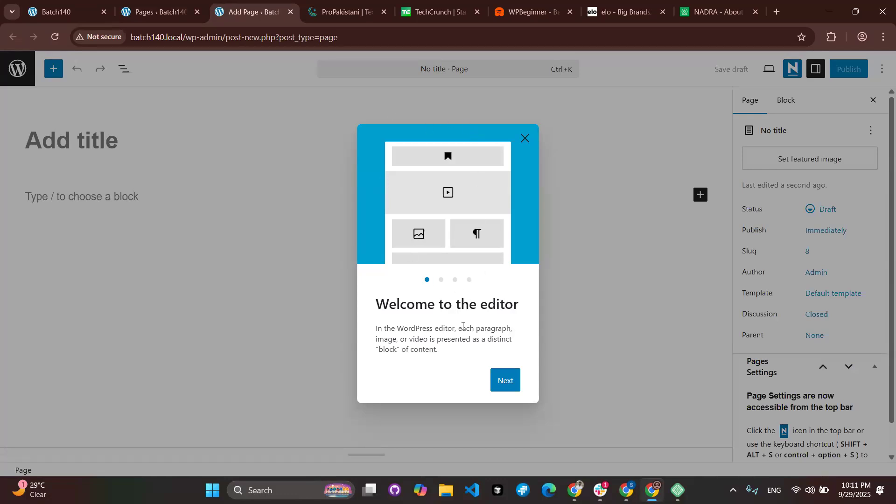
{"action": "left_click_drag", "start_coordinate": [379, 351], "coordinate": [398, 350]}
{"action": "left_click", "coordinate": [441, 281]}
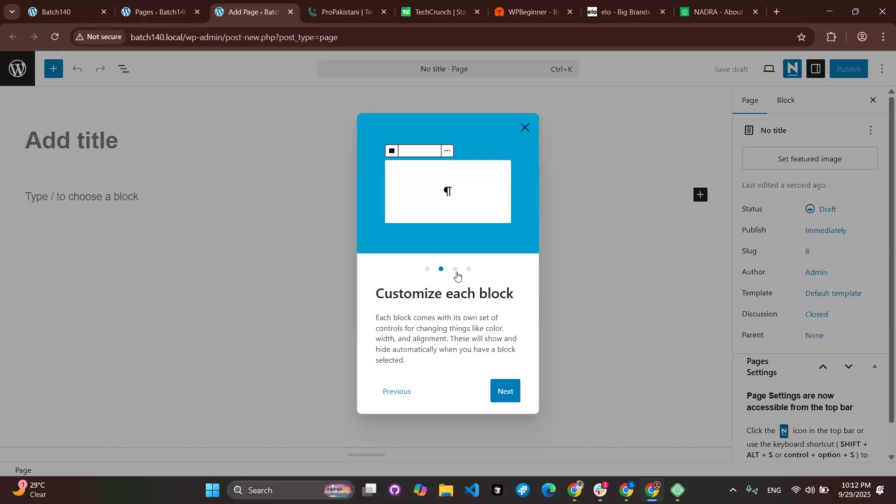
{"action": "left_click", "coordinate": [456, 273]}
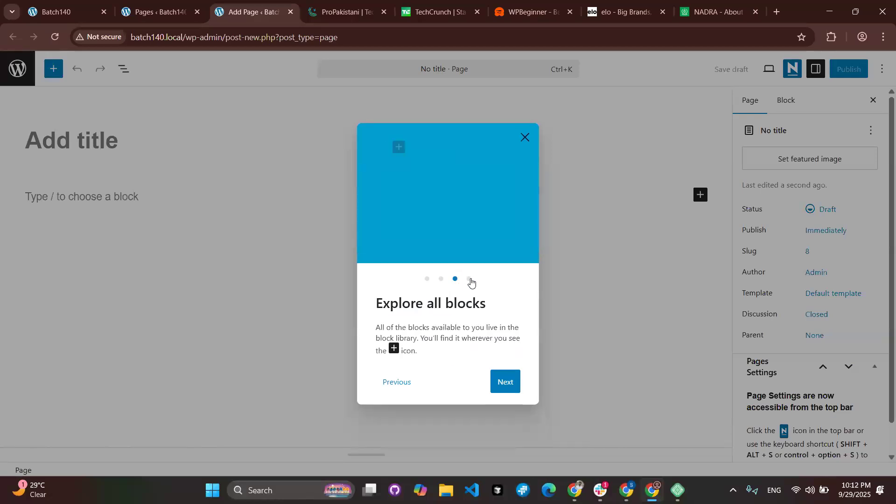
{"action": "left_click", "coordinate": [470, 281]}
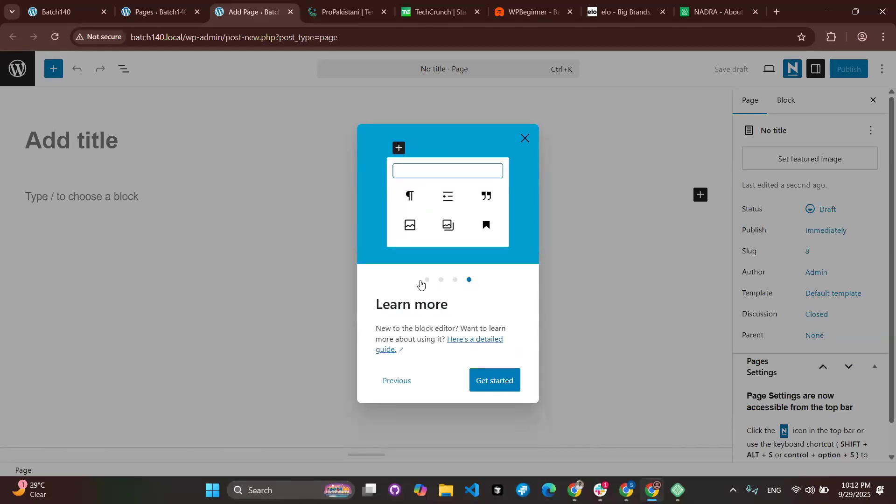
{"action": "left_click", "coordinate": [424, 281]}
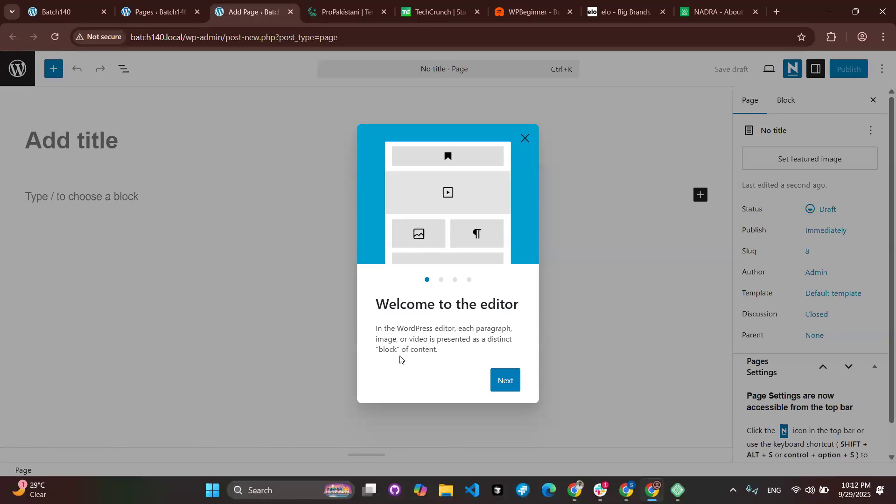
{"action": "left_click_drag", "start_coordinate": [378, 349], "coordinate": [401, 350]}
{"action": "left_click", "coordinate": [528, 138]}
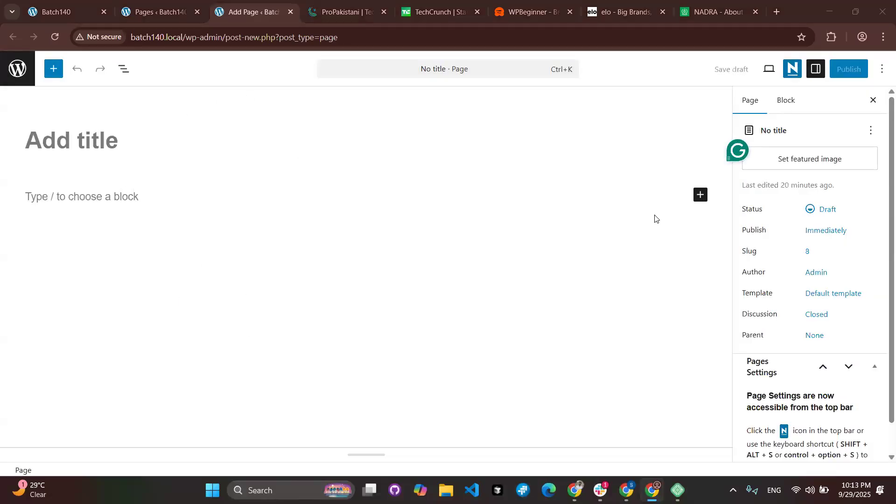
{"action": "scroll", "coordinate": [794, 280], "scroll_direction": "down", "scroll_amount": 1}
{"action": "scroll", "coordinate": [828, 350], "scroll_direction": "up", "scroll_amount": 1}
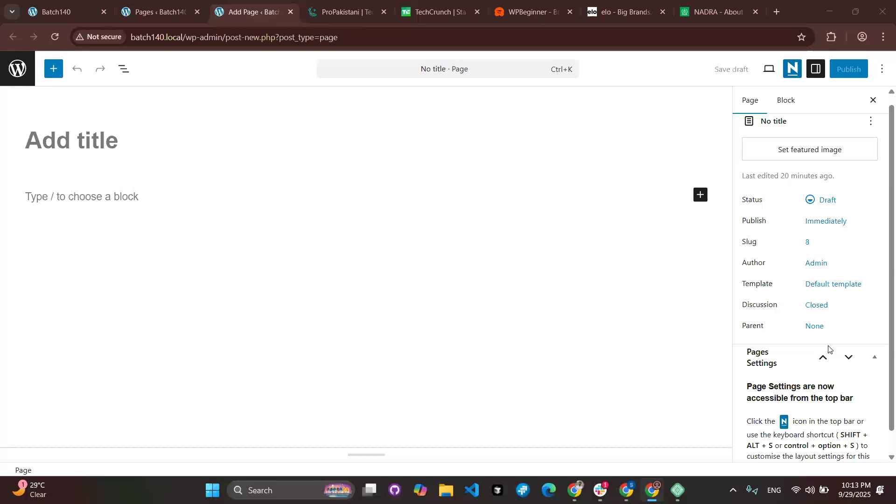
{"action": "left_click", "coordinate": [815, 70]}
{"action": "left_click", "coordinate": [815, 70]}
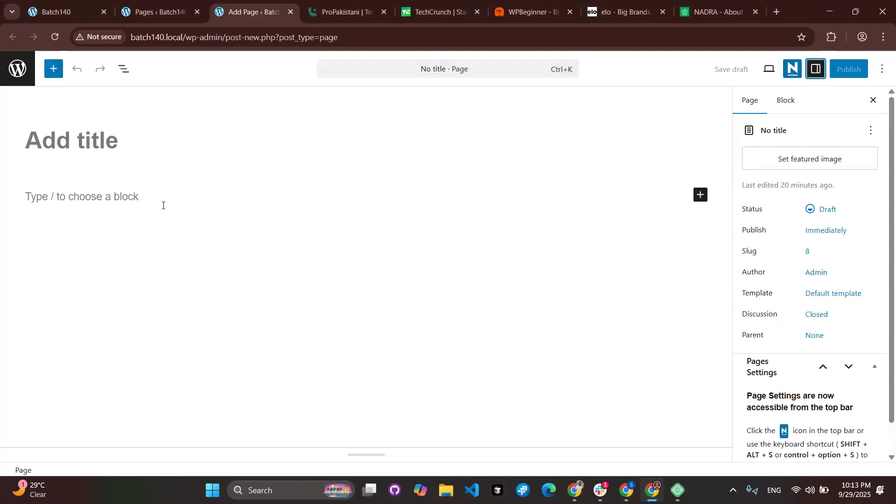
{"action": "left_click", "coordinate": [66, 132]}
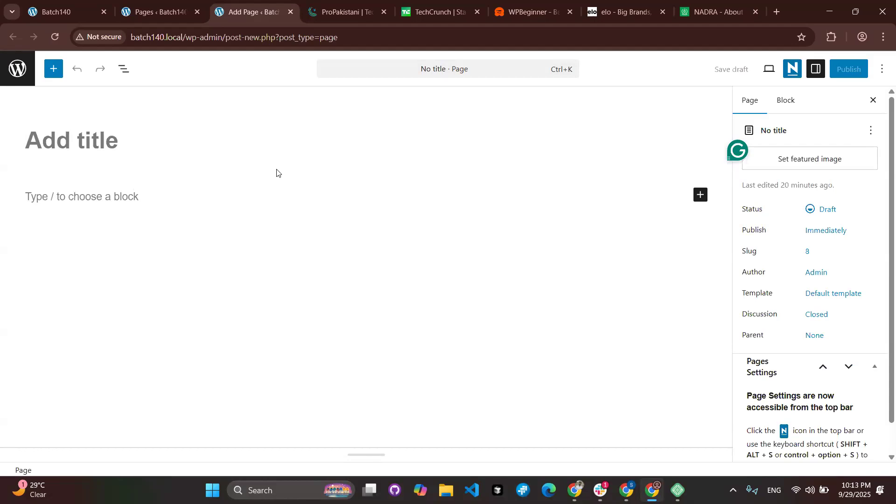
On NADRA's About page, select the About NADRA heading and both paragraphs.
{"action": "left_click", "coordinate": [729, 11]}
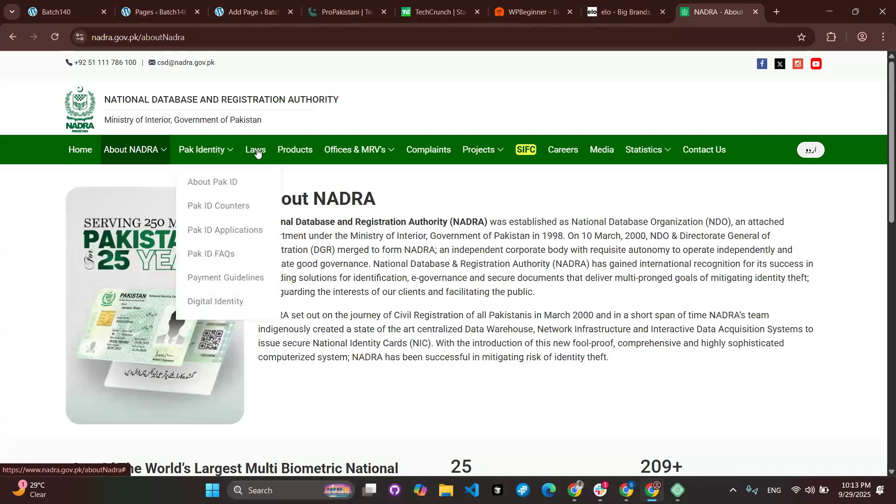
{"action": "mouse_move", "coordinate": [369, 154]}
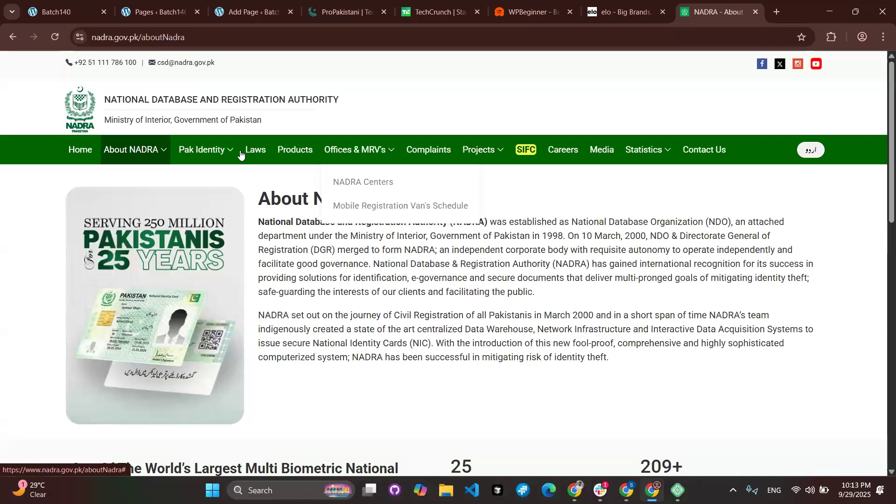
{"action": "mouse_move", "coordinate": [135, 151]}
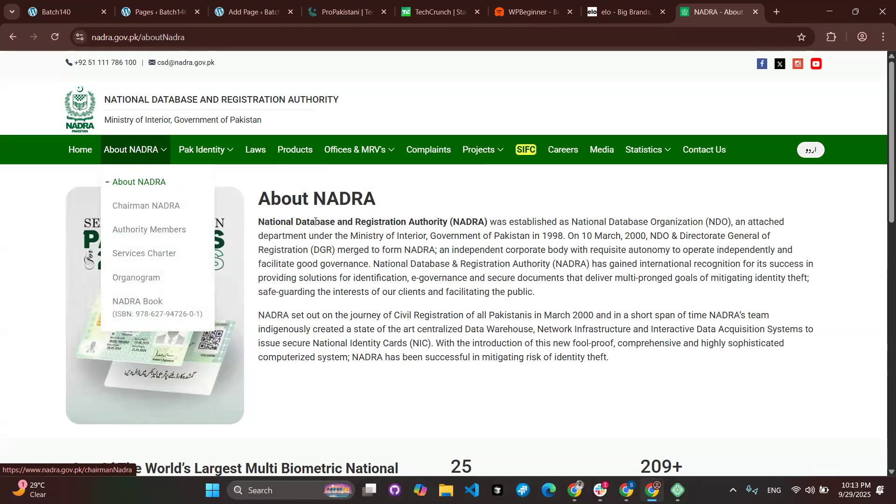
{"action": "left_click_drag", "start_coordinate": [257, 200], "coordinate": [413, 362]}
{"action": "scroll", "coordinate": [412, 362], "scroll_direction": "down", "scroll_amount": 7}
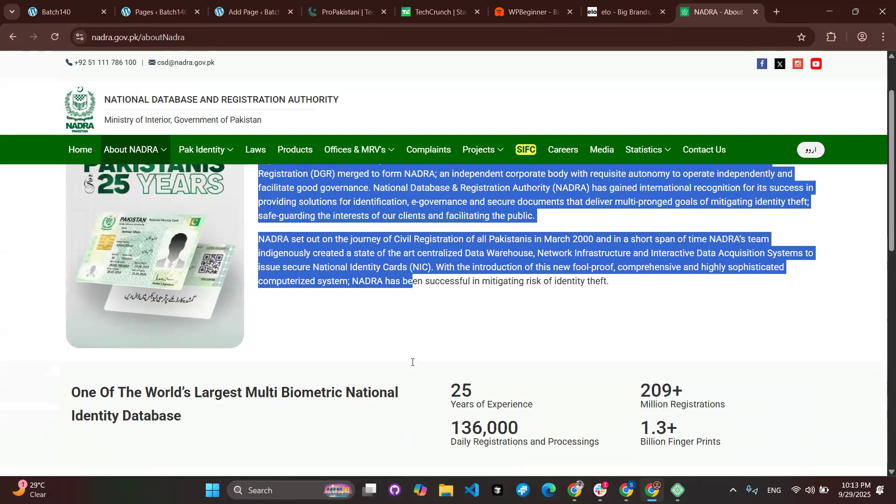
{"action": "scroll", "coordinate": [412, 362], "scroll_direction": "up", "scroll_amount": 7}
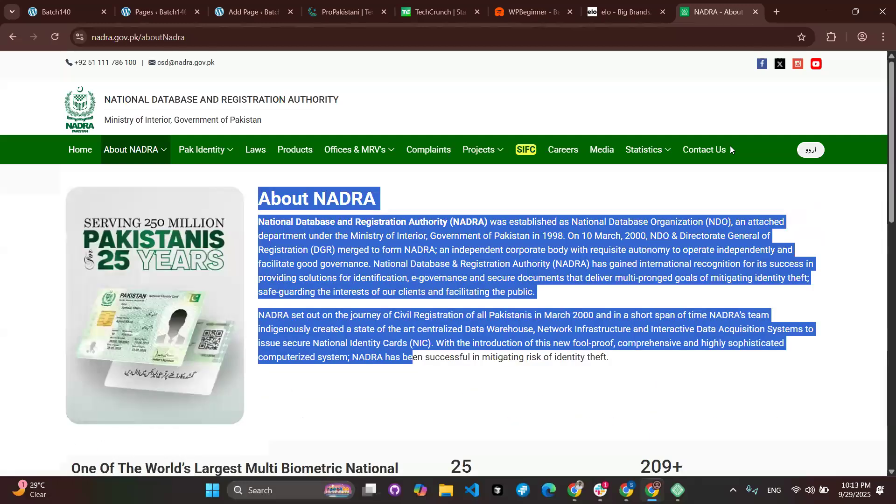
Open NADRA's Contact Us page and look over its address, phones, map and form.
{"action": "left_click", "coordinate": [719, 149]}
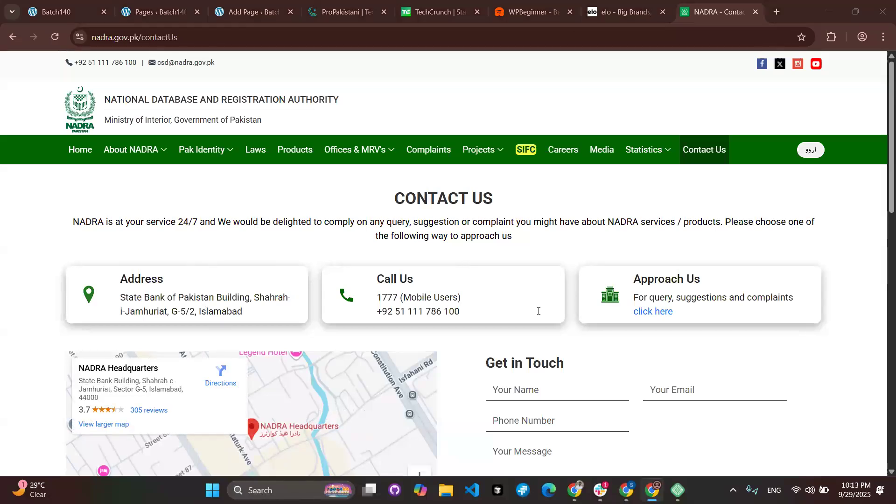
{"action": "scroll", "coordinate": [580, 404], "scroll_direction": "down", "scroll_amount": 3}
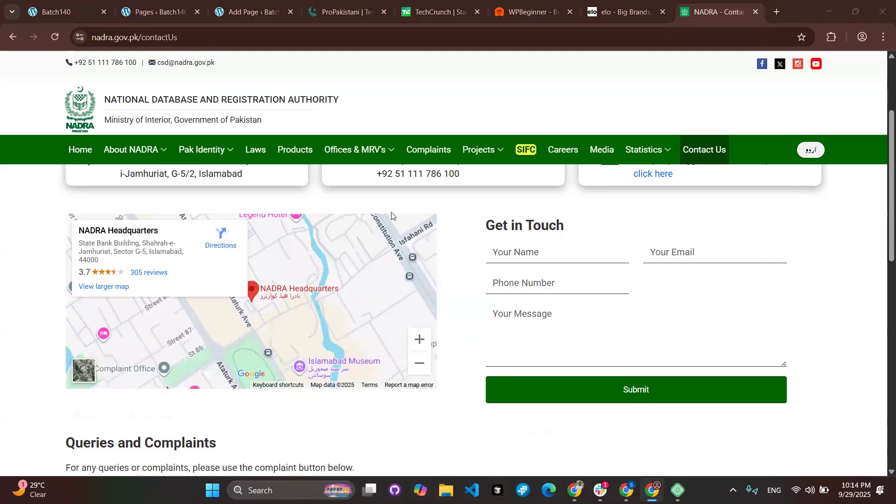
{"action": "scroll", "coordinate": [512, 256], "scroll_direction": "up", "scroll_amount": 3}
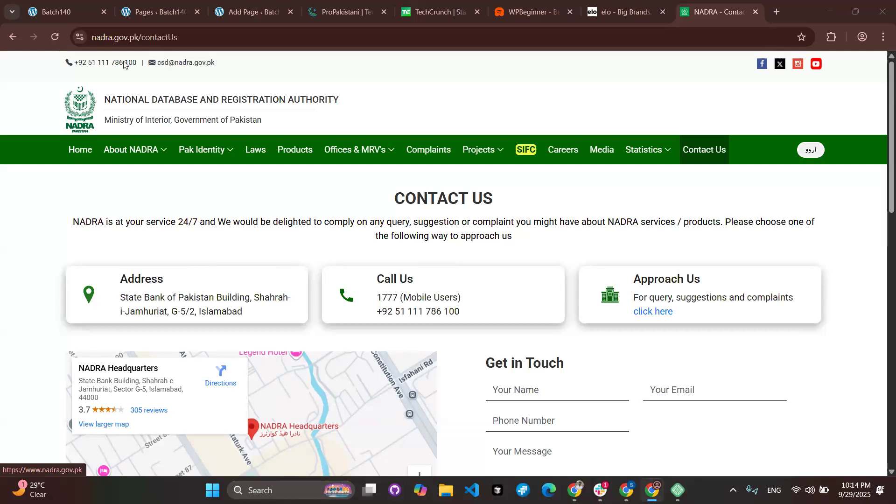
Return to the NADRA home page via its logo and scroll through it.
{"action": "left_click", "coordinate": [99, 105]}
{"action": "scroll", "coordinate": [244, 284], "scroll_direction": "down", "scroll_amount": 3}
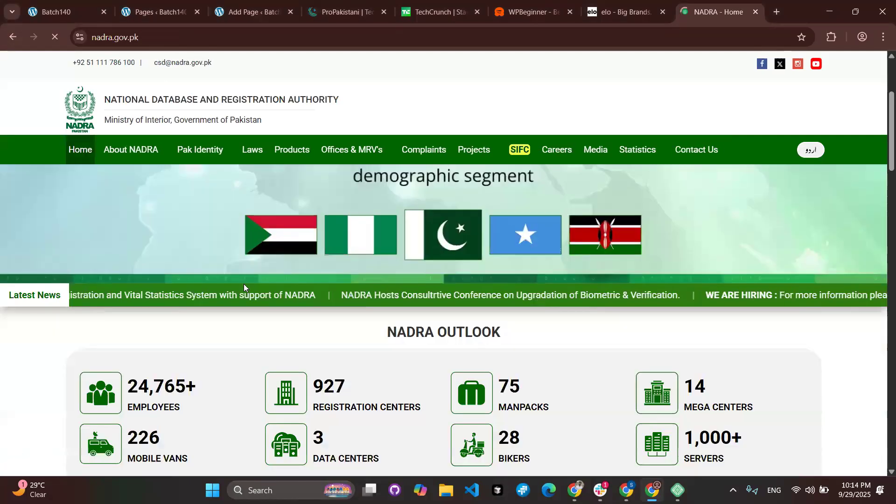
{"action": "scroll", "coordinate": [244, 284], "scroll_direction": "down", "scroll_amount": 11}
{"action": "scroll", "coordinate": [243, 284], "scroll_direction": "up", "scroll_amount": 8}
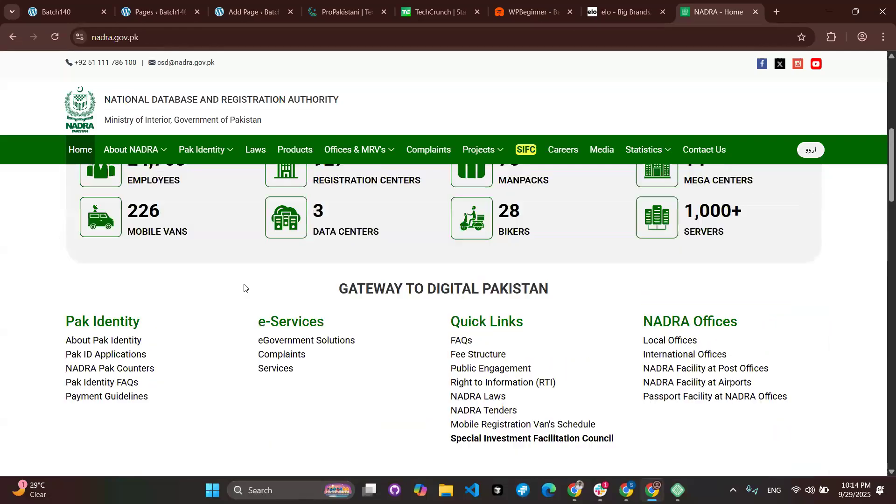
{"action": "scroll", "coordinate": [244, 284], "scroll_direction": "up", "scroll_amount": 10}
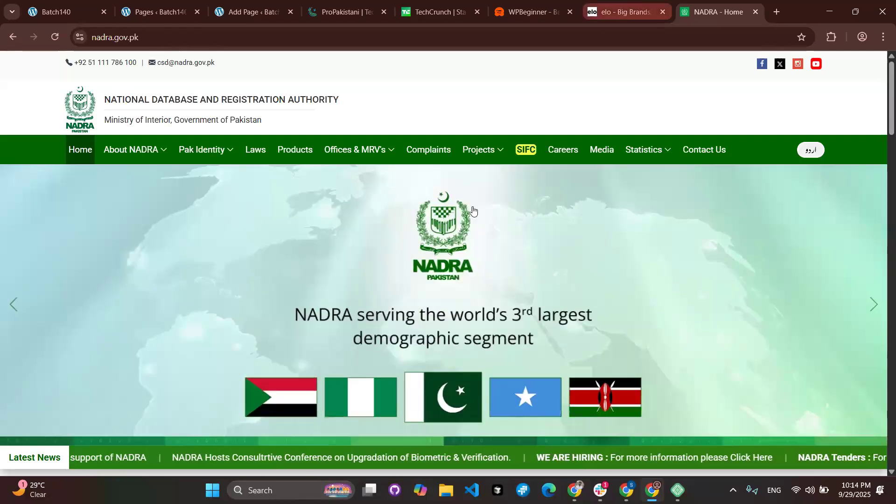
Browse the elo shopping site and then the WPBeginner site.
{"action": "key", "text": "ctrl+shift+Tab"}
{"action": "scroll", "coordinate": [411, 265], "scroll_direction": "down", "scroll_amount": 10}
{"action": "scroll", "coordinate": [411, 265], "scroll_direction": "down", "scroll_amount": 15}
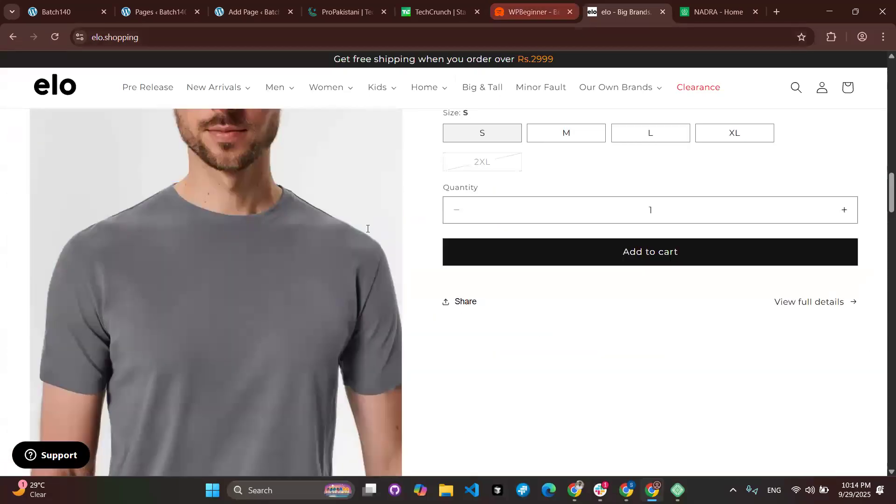
{"action": "key", "text": "ctrl+shift+Tab"}
{"action": "scroll", "coordinate": [390, 180], "scroll_direction": "down", "scroll_amount": 5}
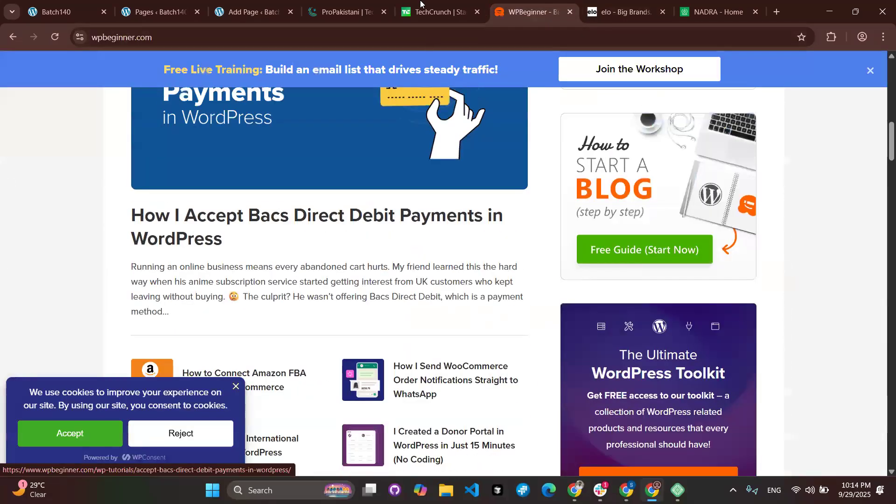
{"action": "scroll", "coordinate": [390, 180], "scroll_direction": "up", "scroll_amount": 15}
Look through TechCrunch, then finish on the ProPakistani homepage.
{"action": "left_click", "coordinate": [441, 7]}
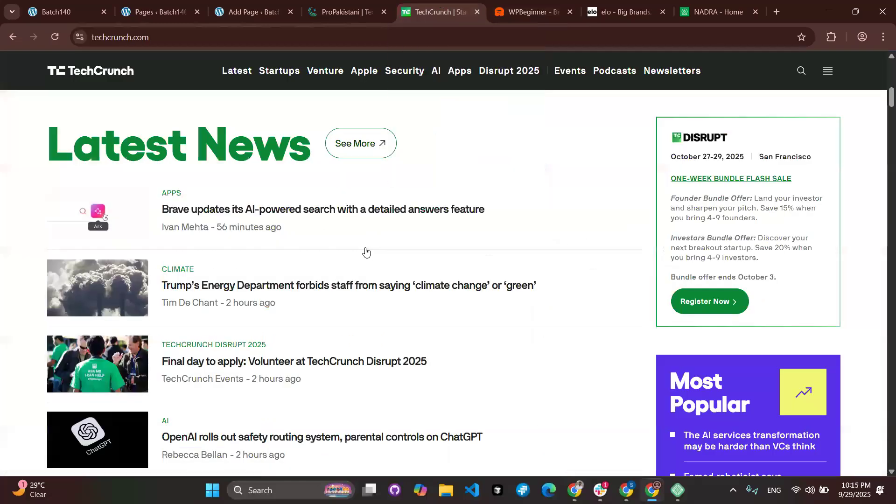
{"action": "scroll", "coordinate": [366, 252], "scroll_direction": "down", "scroll_amount": 15}
{"action": "scroll", "coordinate": [364, 250], "scroll_direction": "up", "scroll_amount": 20}
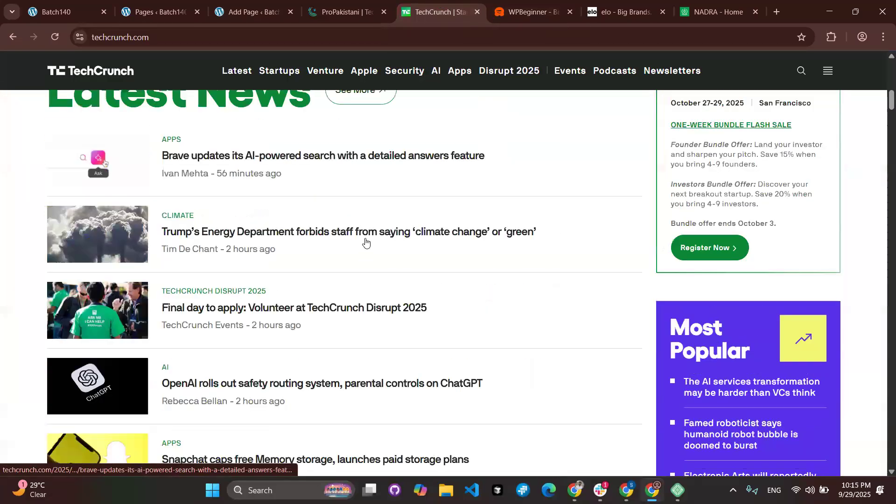
{"action": "key", "text": "ctrl+shift+Tab"}
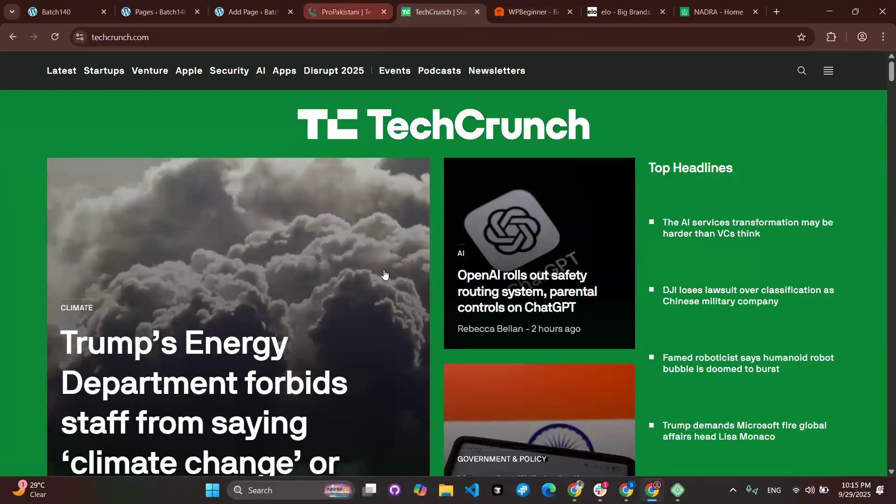
{"action": "scroll", "coordinate": [384, 275], "scroll_direction": "down", "scroll_amount": 3}
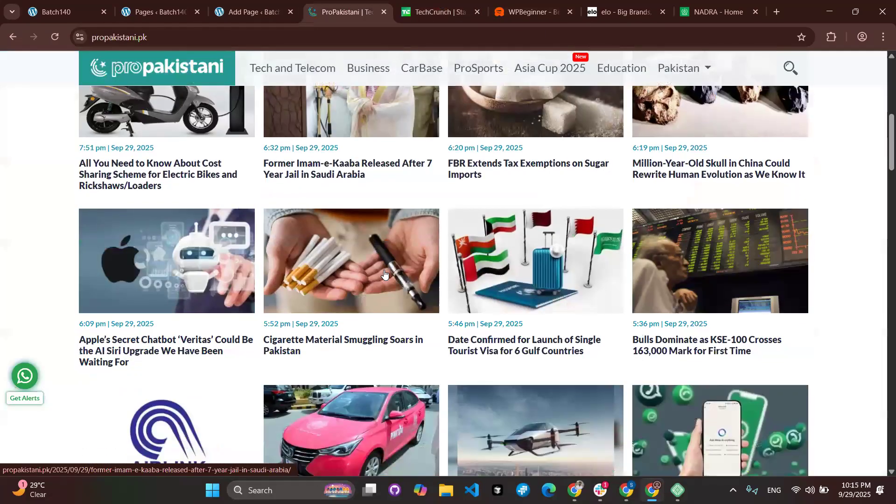
{"action": "scroll", "coordinate": [384, 275], "scroll_direction": "up", "scroll_amount": 7}
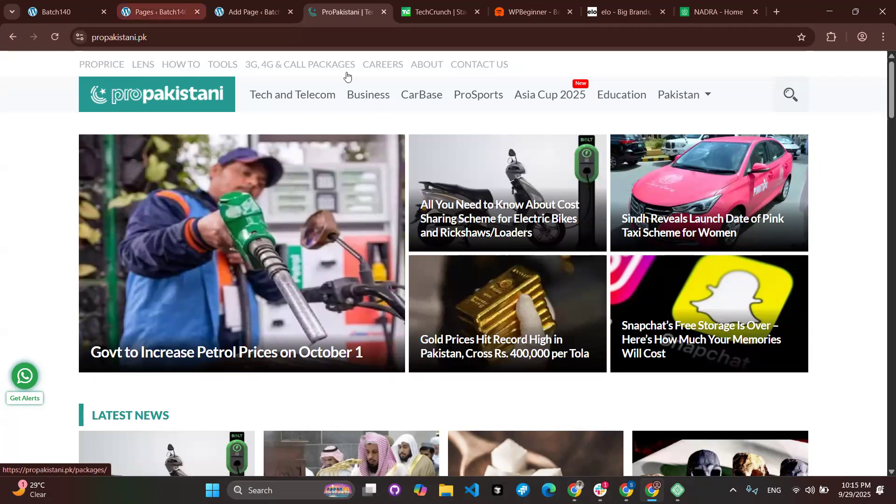
Title the new WordPress page 'Home', then switch back to the NADRA home page.
{"action": "left_click", "coordinate": [252, 9]}
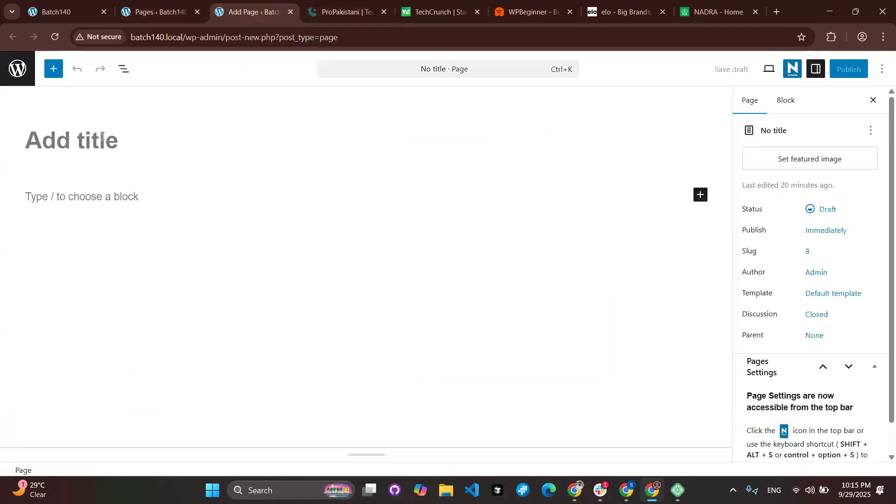
{"action": "type", "text": "Home"}
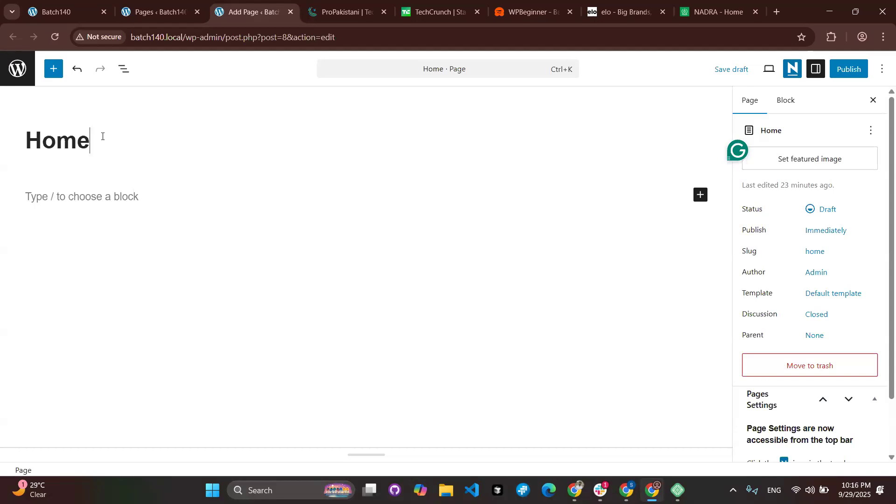
{"action": "left_click", "coordinate": [691, 4]}
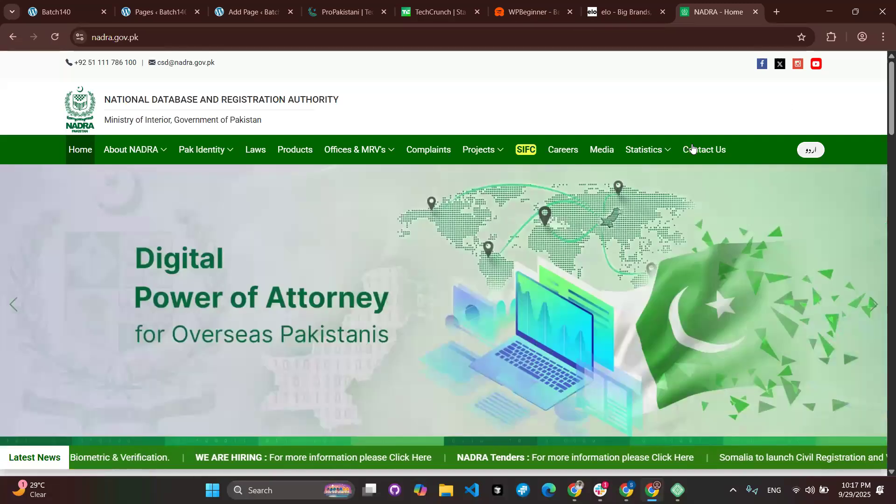
Open Contact Us from the NADRA navigation bar and scroll through the page.
{"action": "left_click", "coordinate": [693, 148]}
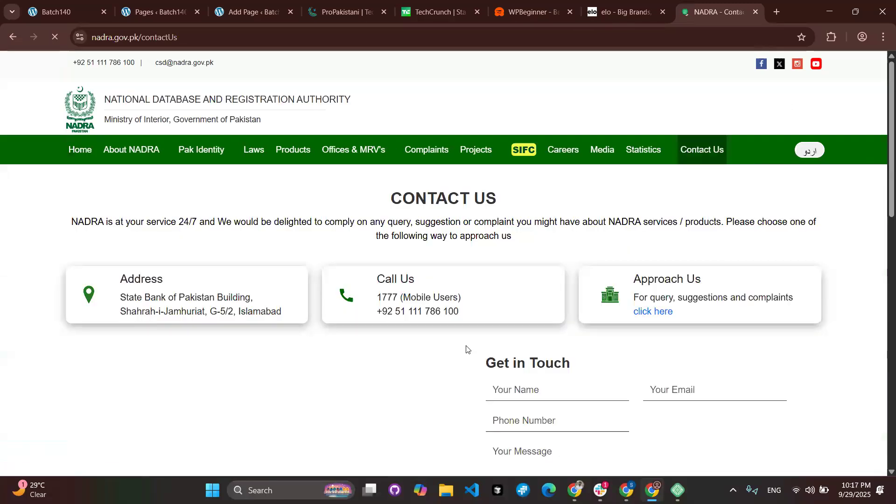
{"action": "scroll", "coordinate": [466, 349], "scroll_direction": "down", "scroll_amount": 5}
{"action": "scroll", "coordinate": [467, 349], "scroll_direction": "up", "scroll_amount": 3}
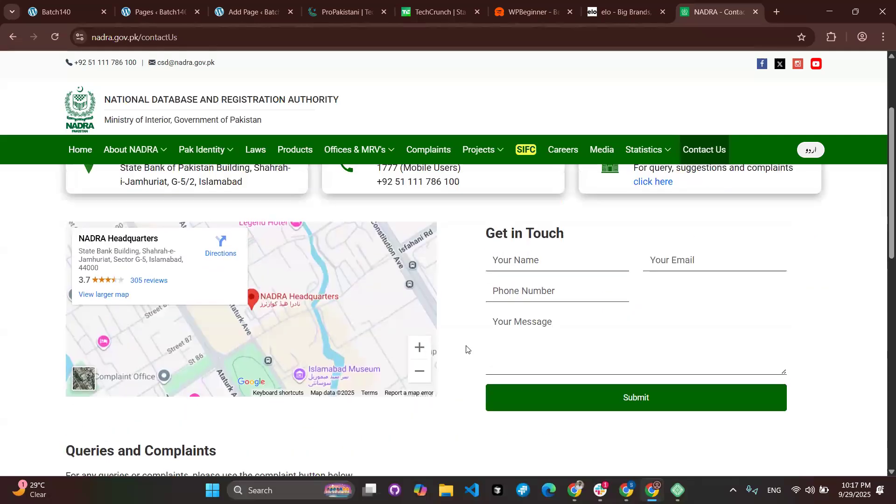
{"action": "scroll", "coordinate": [465, 349], "scroll_direction": "up", "scroll_amount": 3}
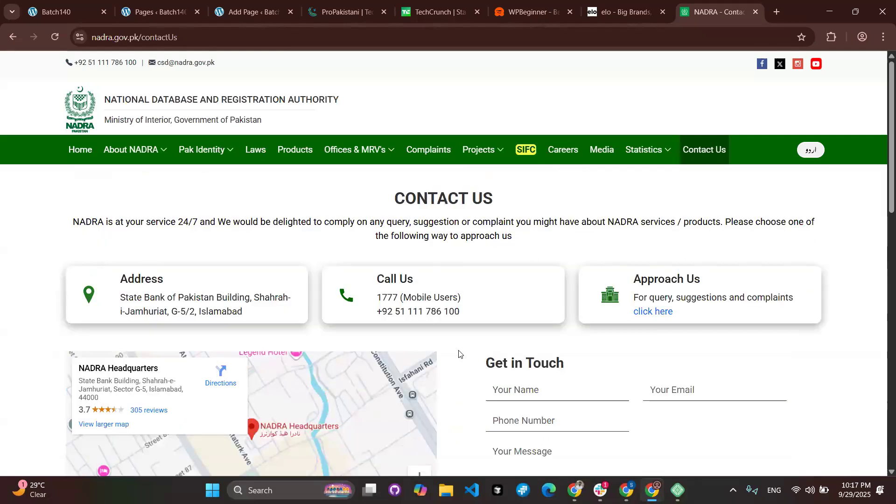
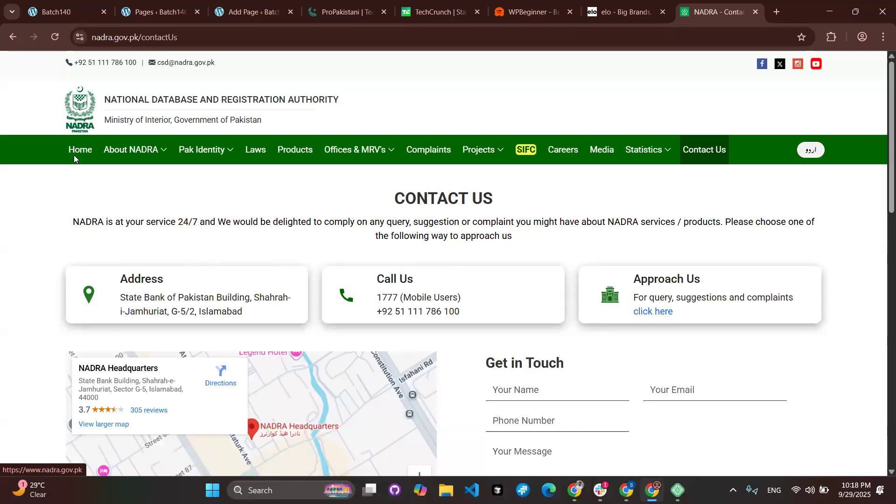
Review the NADRA home page's header navigation, then return to the 'Home' page draft.
{"action": "left_click", "coordinate": [75, 155]}
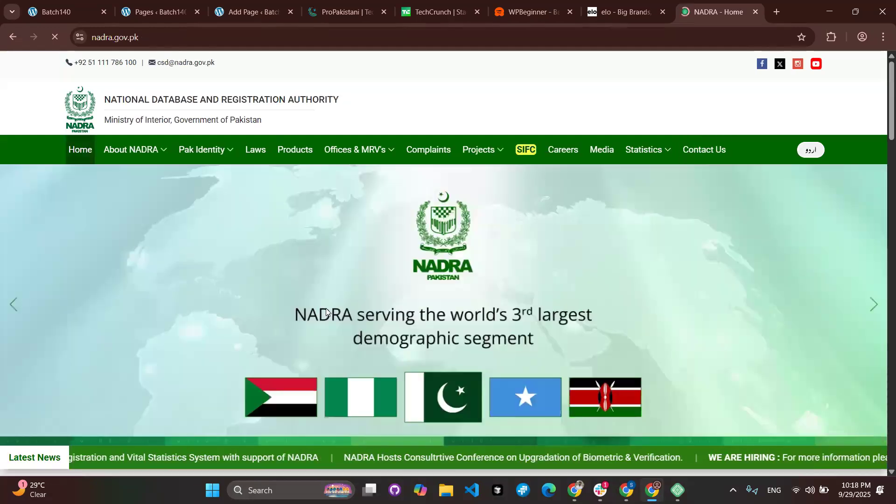
{"action": "scroll", "coordinate": [329, 313], "scroll_direction": "down", "scroll_amount": 14}
{"action": "scroll", "coordinate": [328, 313], "scroll_direction": "up", "scroll_amount": 8}
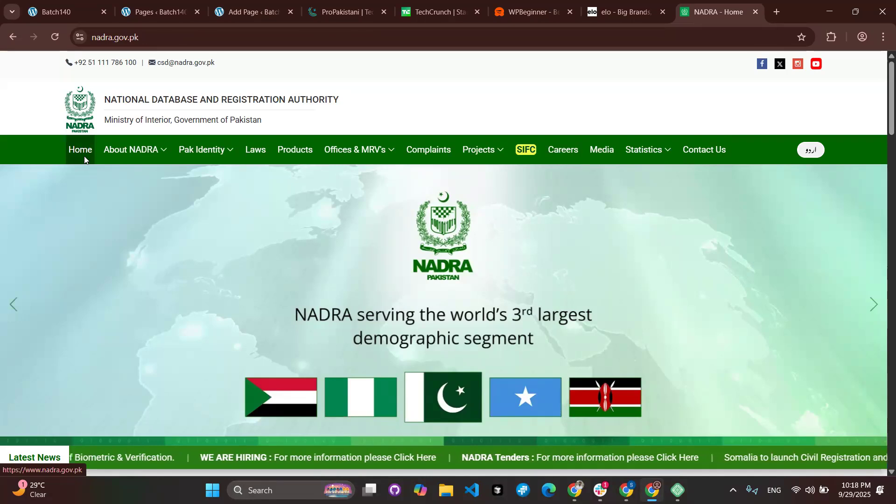
{"action": "scroll", "coordinate": [325, 300], "scroll_direction": "down", "scroll_amount": 7}
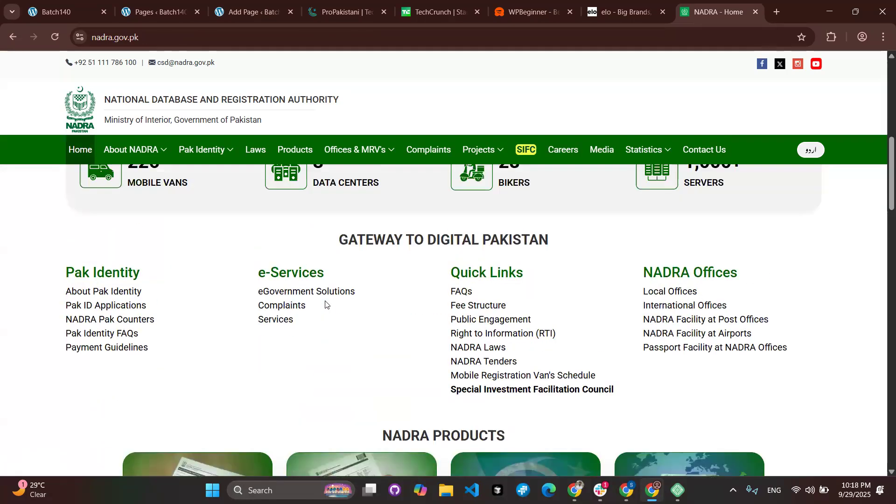
{"action": "scroll", "coordinate": [324, 301], "scroll_direction": "up", "scroll_amount": 7}
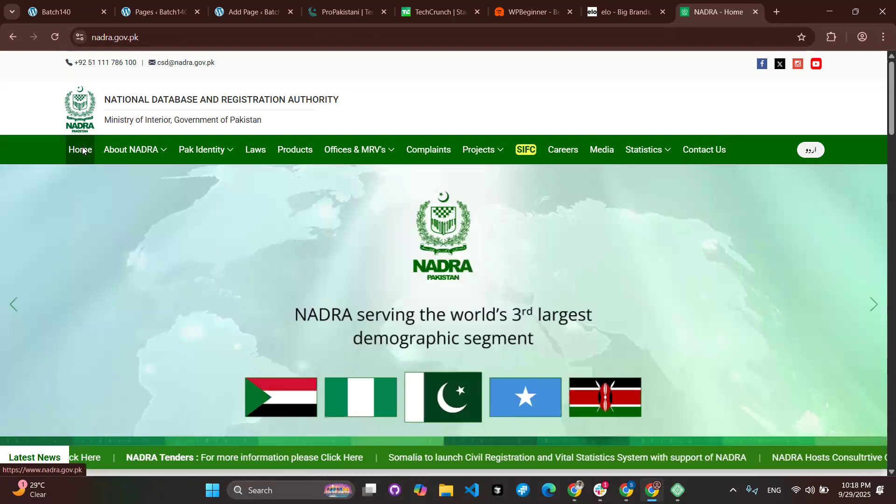
{"action": "scroll", "coordinate": [285, 299], "scroll_direction": "down", "scroll_amount": 10}
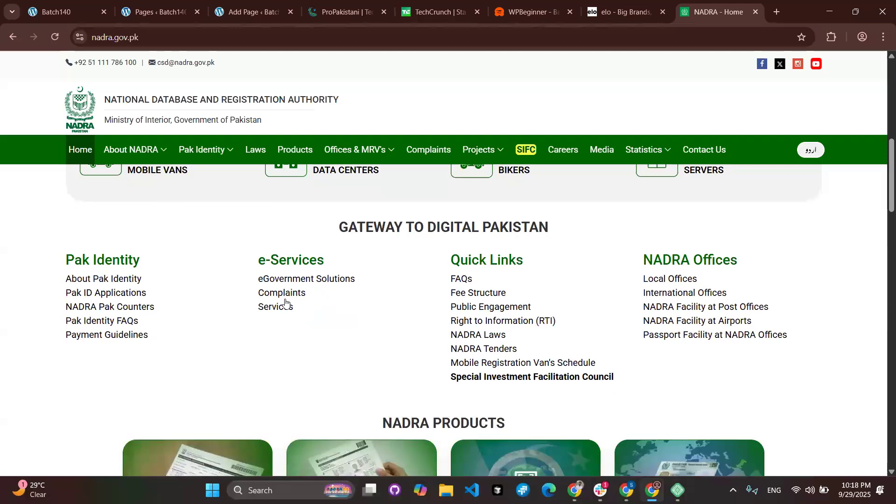
{"action": "scroll", "coordinate": [285, 303], "scroll_direction": "down", "scroll_amount": 5}
{"action": "scroll", "coordinate": [286, 303], "scroll_direction": "up", "scroll_amount": 15}
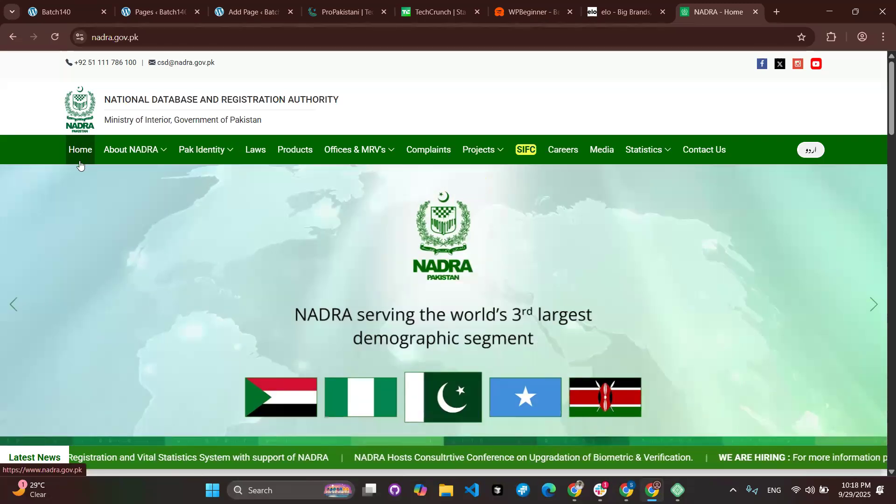
{"action": "left_click", "coordinate": [251, 14]}
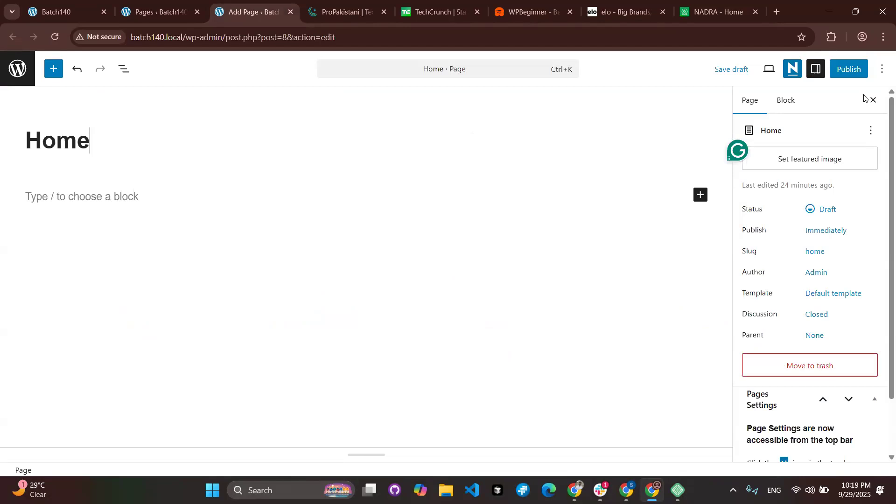
Publish the 'Home' page and return to the WordPress Pages list.
{"action": "left_click", "coordinate": [861, 73]}
{"action": "left_click", "coordinate": [861, 71]}
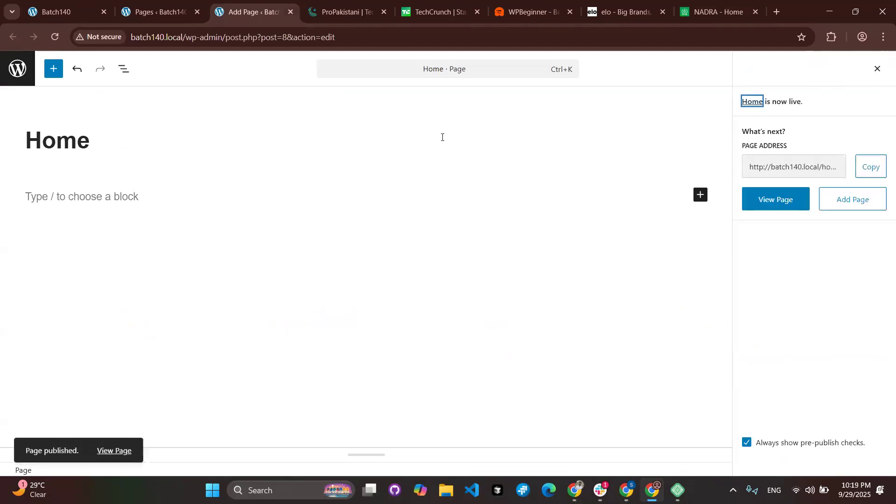
{"action": "left_click", "coordinate": [19, 70]}
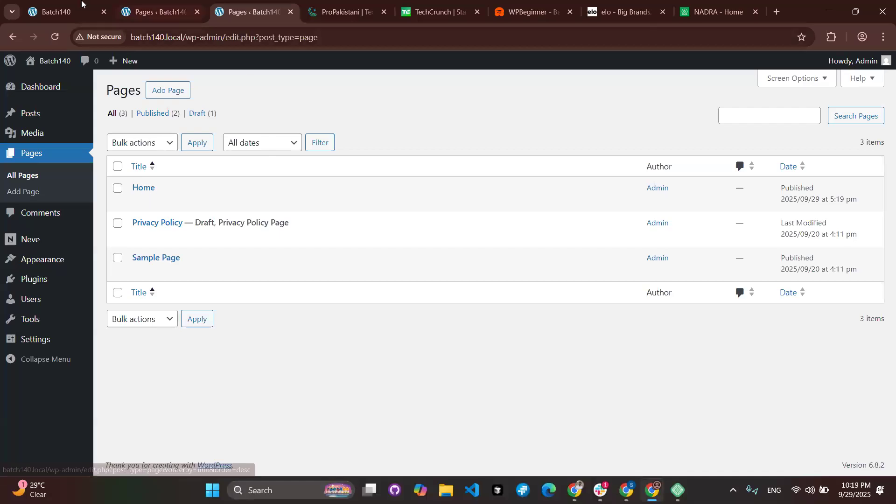
Reload the Batch140 front page and open Home to confirm the published page is live.
{"action": "left_click", "coordinate": [70, 10]}
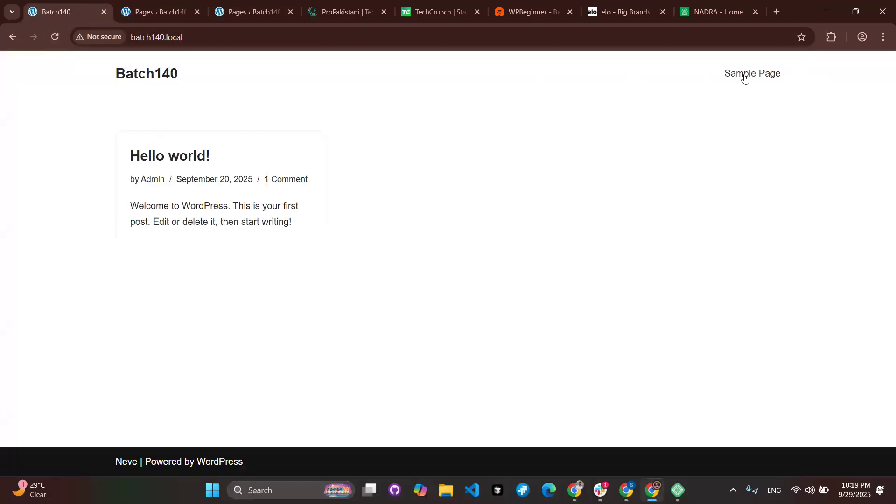
{"action": "left_click", "coordinate": [54, 37]}
{"action": "scroll", "coordinate": [694, 70], "scroll_direction": "up", "scroll_amount": 1}
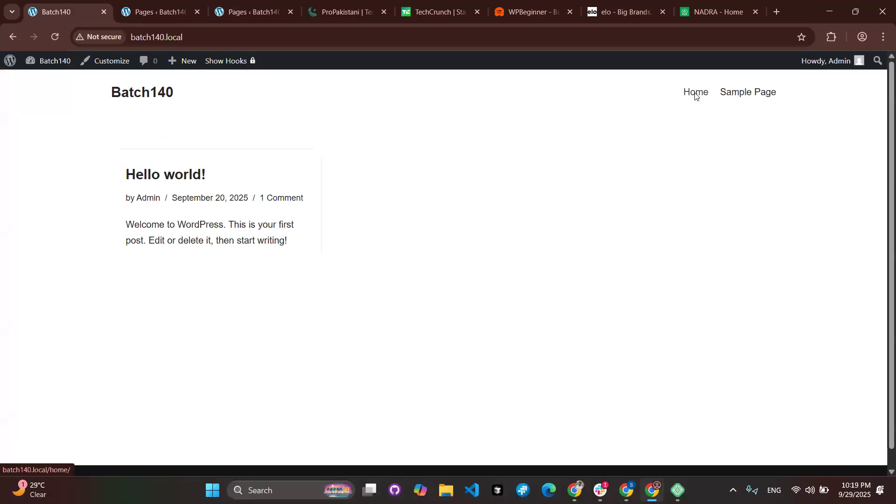
{"action": "left_click", "coordinate": [695, 94]}
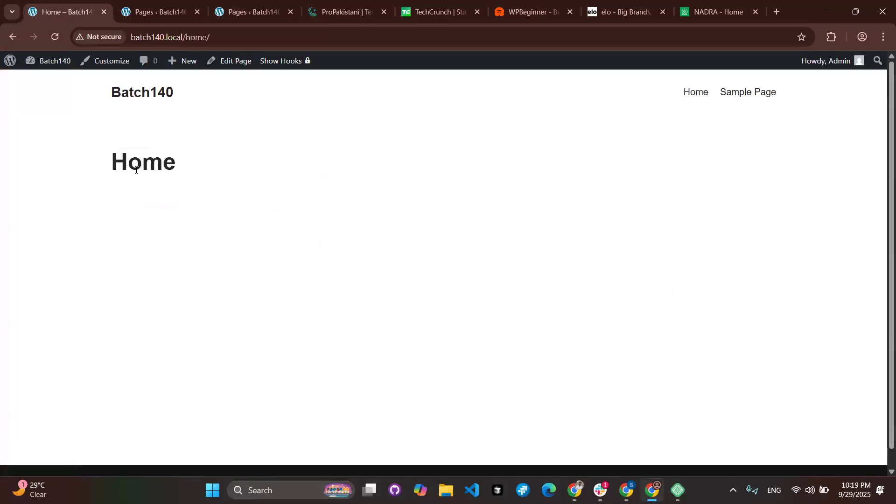
{"action": "left_click_drag", "start_coordinate": [114, 165], "coordinate": [185, 170]}
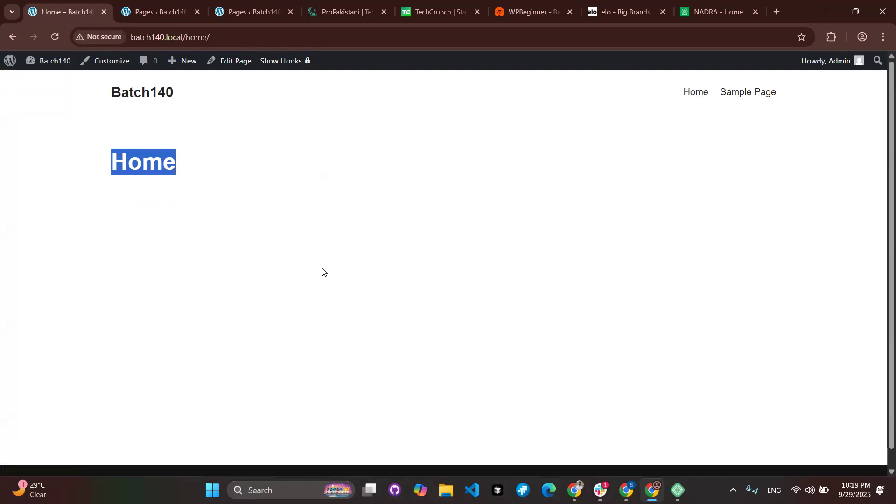
{"action": "scroll", "coordinate": [322, 270], "scroll_direction": "down", "scroll_amount": 1}
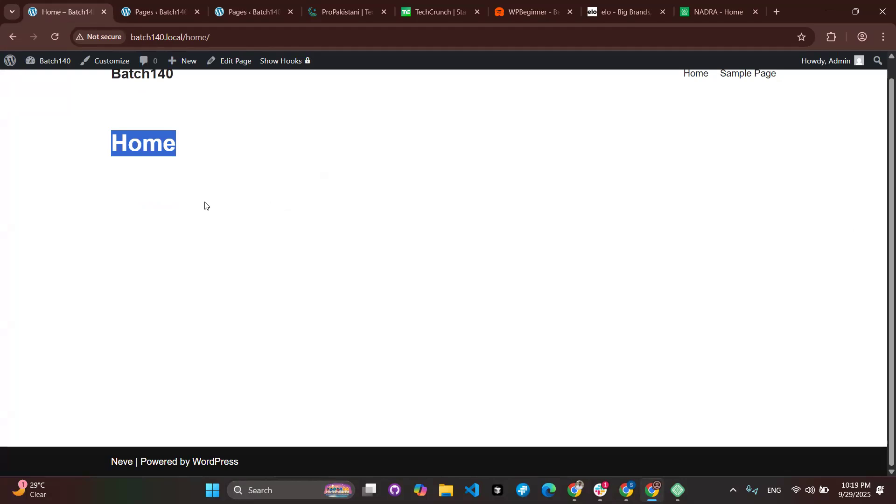
{"action": "scroll", "coordinate": [205, 206], "scroll_direction": "up", "scroll_amount": 1}
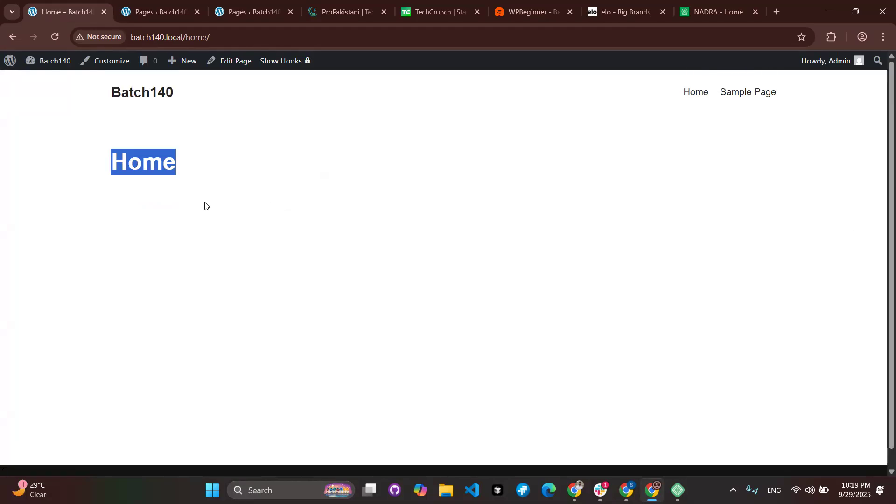
Return to the Pages list and close the outdated duplicate Pages tab.
{"action": "left_click", "coordinate": [186, 14]}
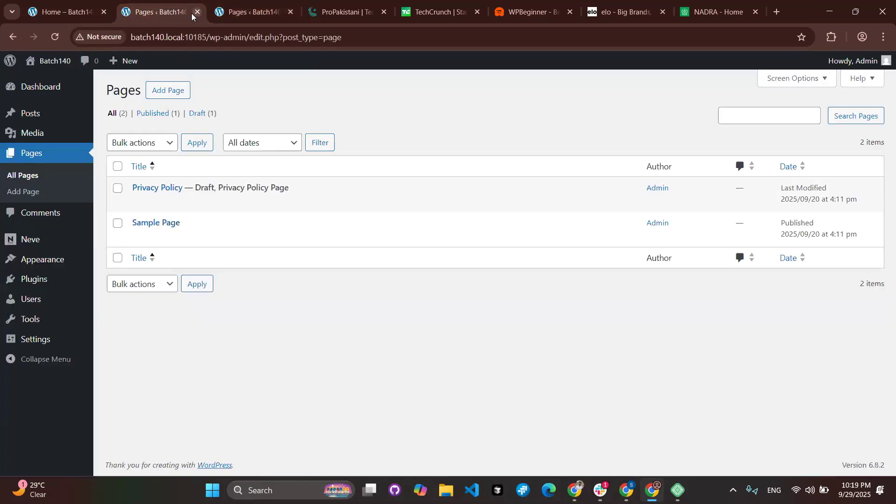
{"action": "left_click", "coordinate": [197, 13]}
{"action": "mouse_move", "coordinate": [155, 210]}
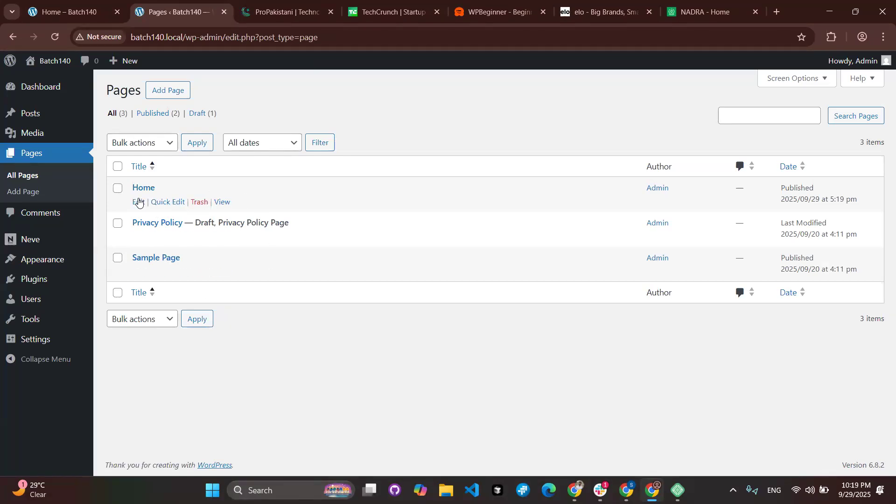
Create a page titled 'About Us', publish it, and close its editor tab.
{"action": "left_click", "coordinate": [171, 91], "text": "ctrl"}
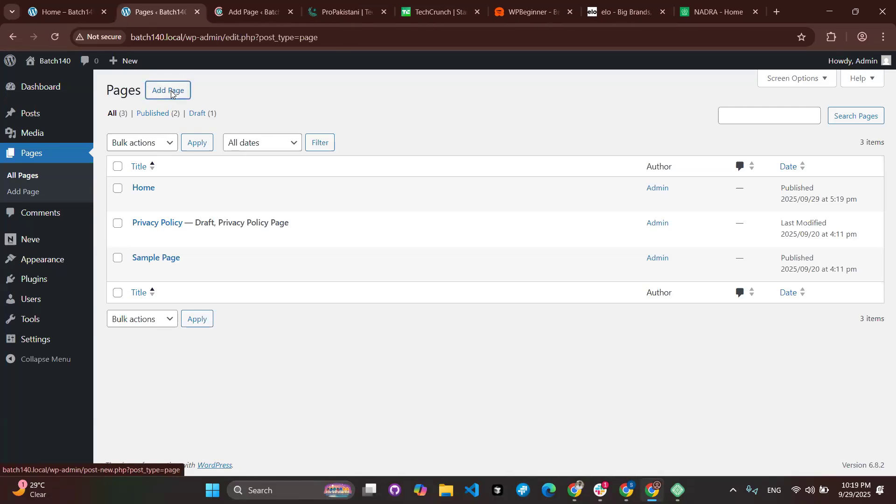
{"action": "left_click", "coordinate": [250, 21]}
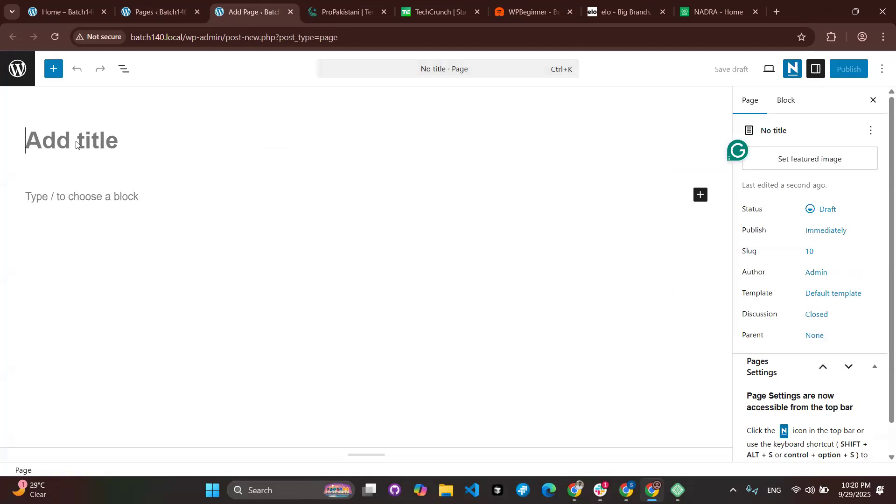
{"action": "type", "text": "About Us"}
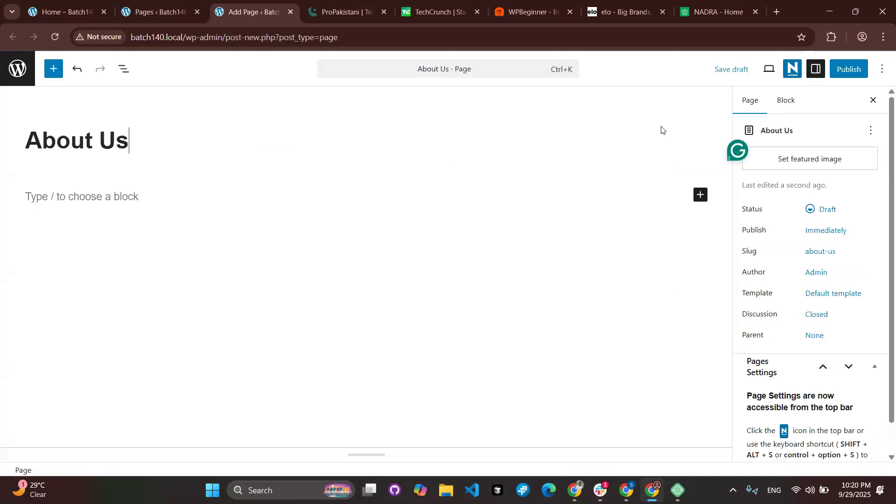
{"action": "left_click", "coordinate": [848, 75]}
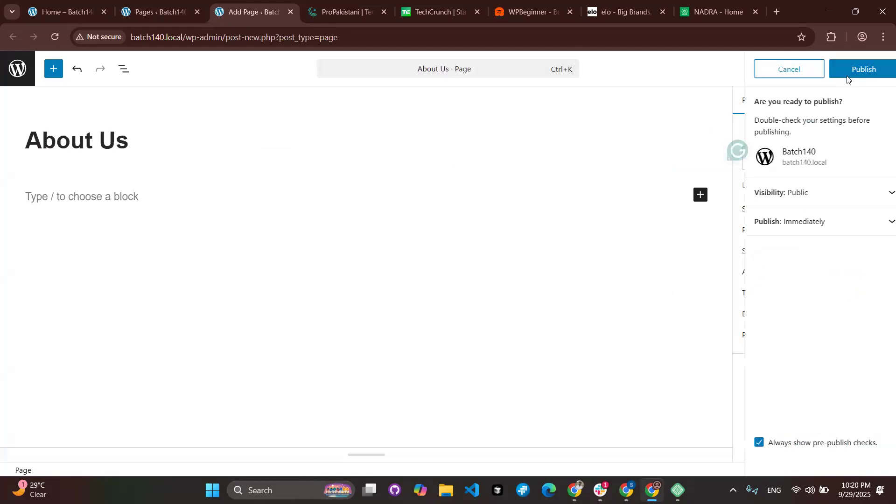
{"action": "left_click", "coordinate": [854, 69]}
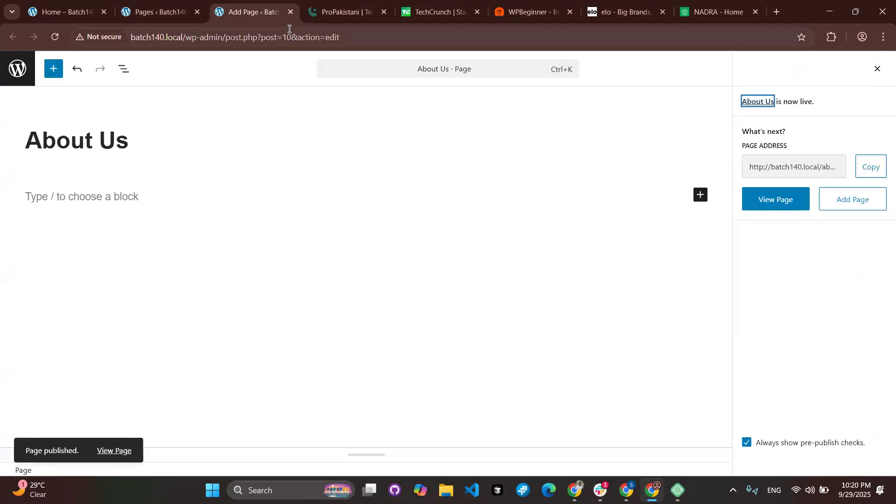
{"action": "left_click", "coordinate": [291, 12]}
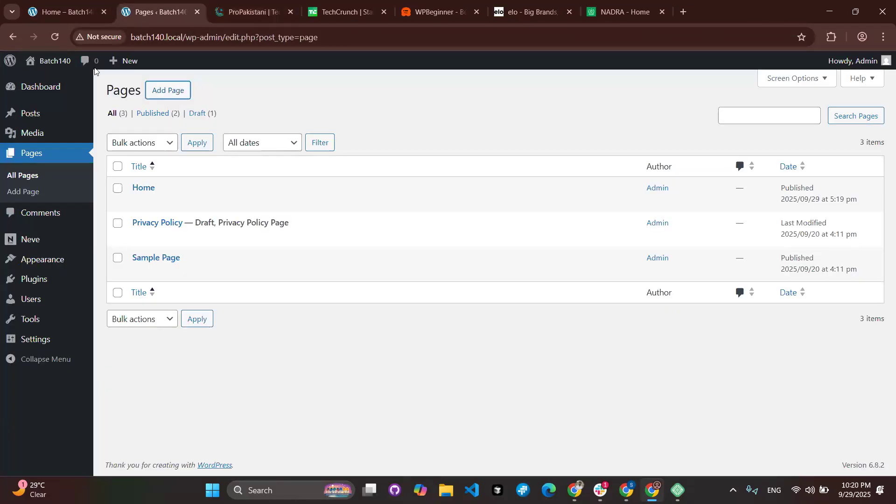
Refresh the Pages list and reload the Home page so an About Us header link appears.
{"action": "left_click", "coordinate": [59, 39]}
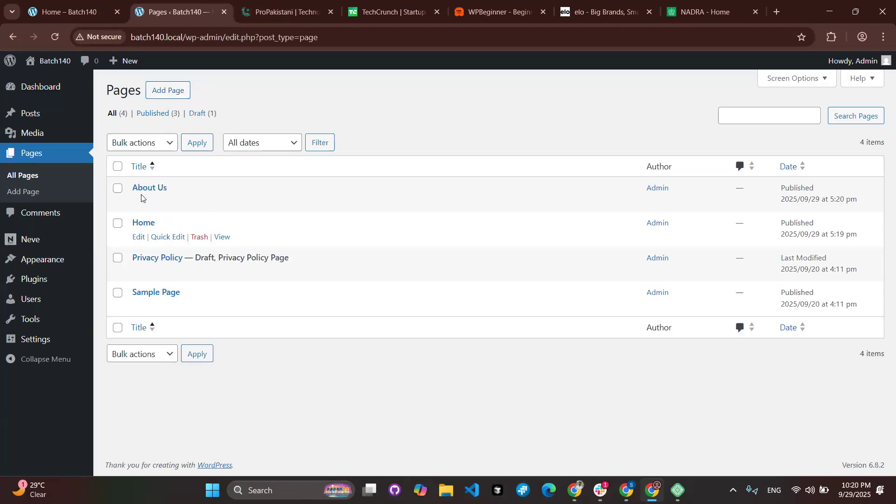
{"action": "left_click", "coordinate": [65, 18]}
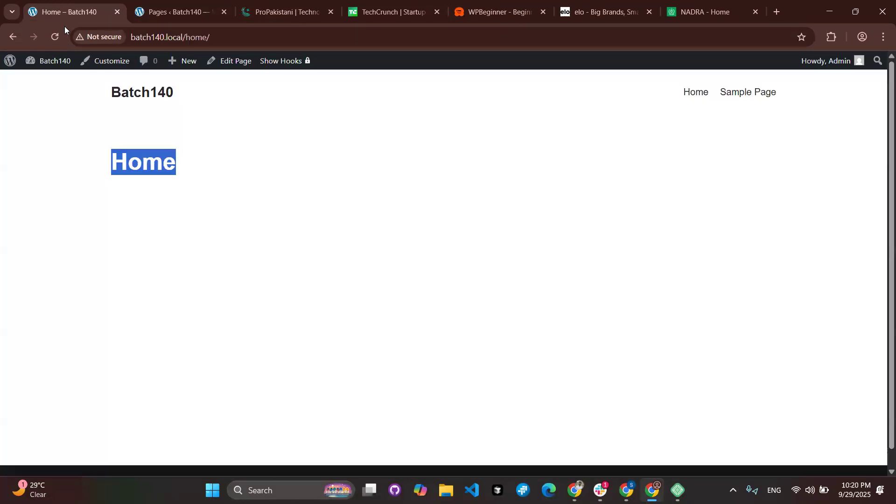
{"action": "left_click", "coordinate": [55, 39]}
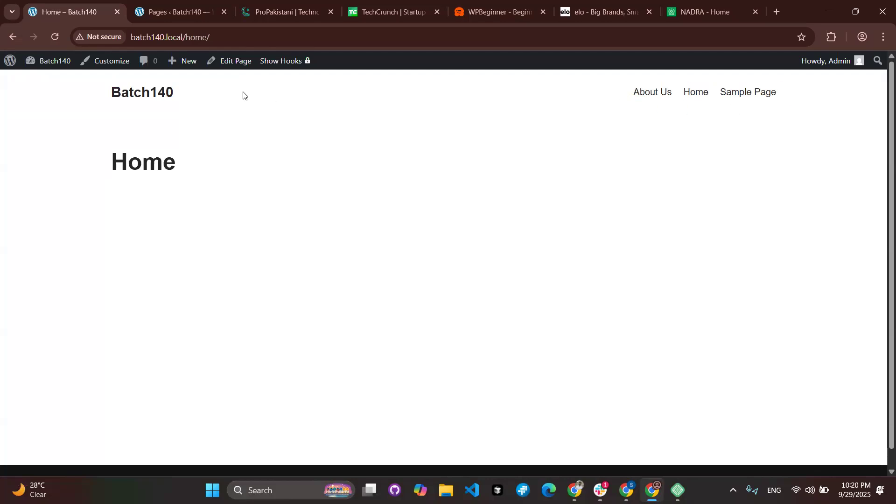
{"action": "left_click", "coordinate": [183, 10]}
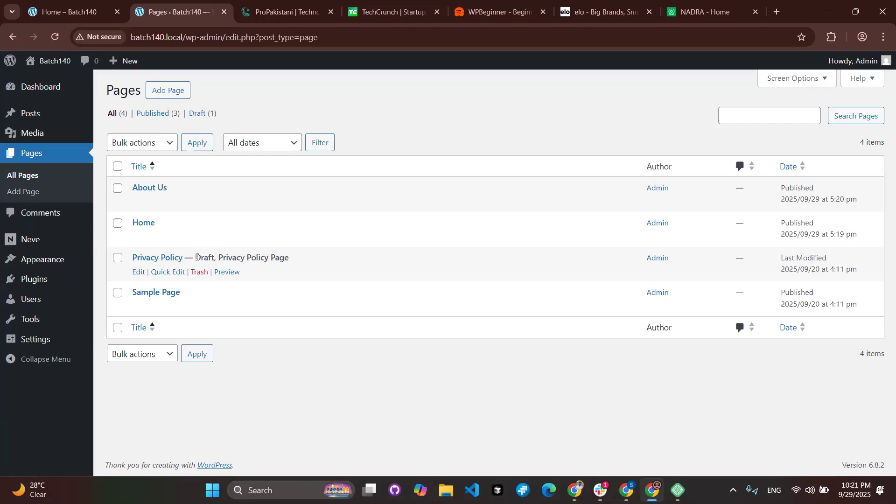
{"action": "left_click", "coordinate": [49, 13]}
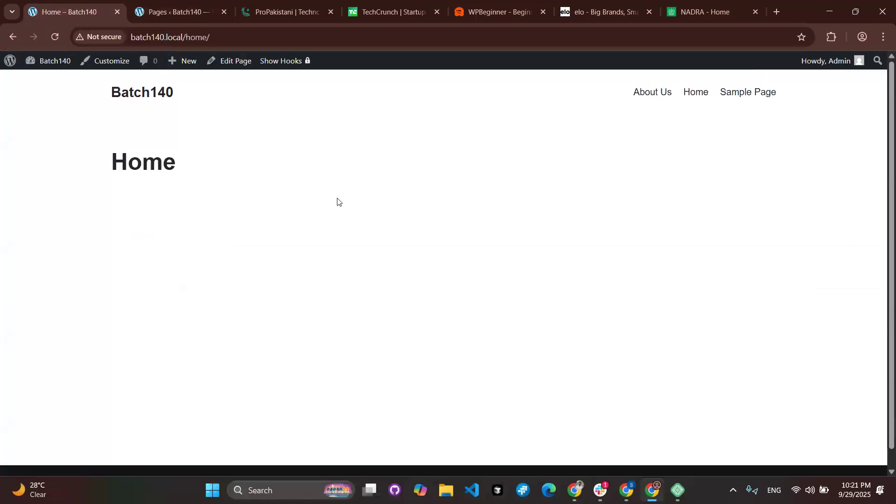
{"action": "left_click", "coordinate": [161, 9]}
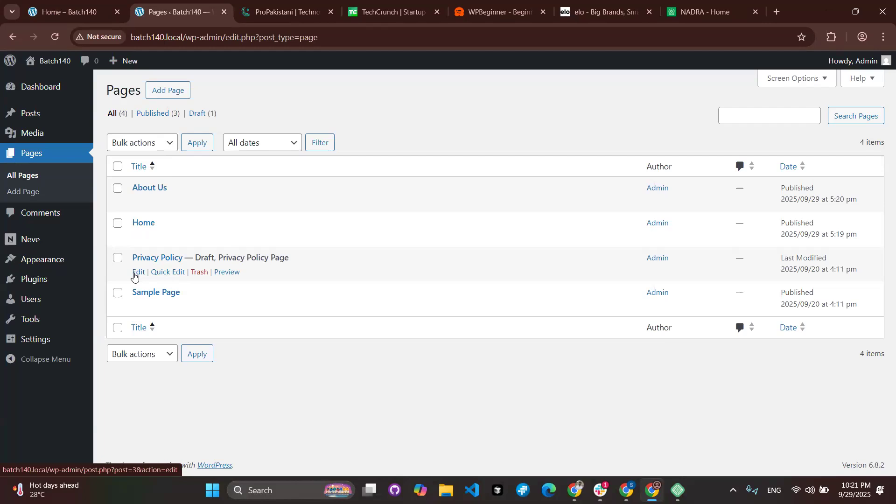
Quick Edit Privacy Policy to Published, then reload Home to see it join the menu.
{"action": "left_click", "coordinate": [172, 273]}
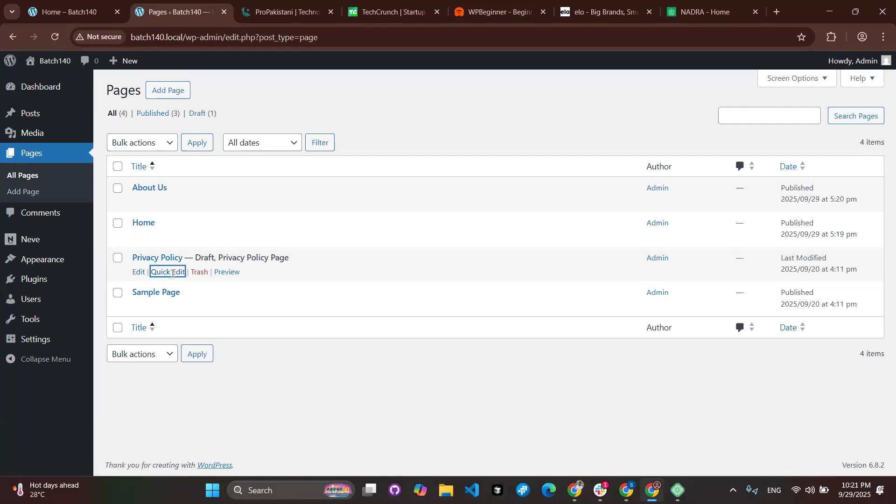
{"action": "left_click", "coordinate": [180, 274]}
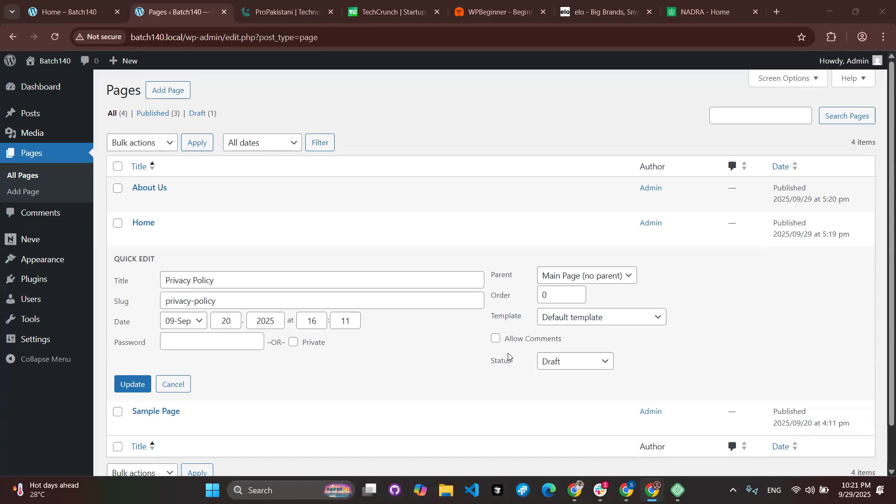
{"action": "left_click", "coordinate": [578, 370]}
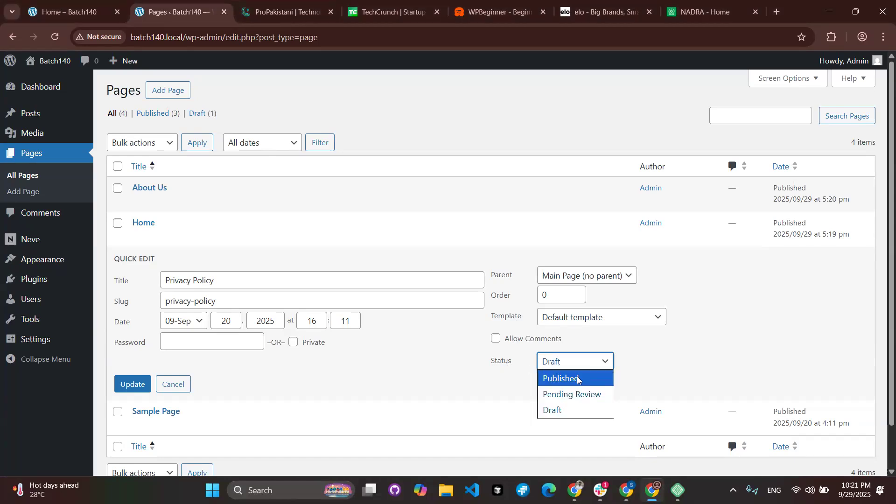
{"action": "left_click", "coordinate": [579, 379]}
{"action": "left_click", "coordinate": [147, 384]}
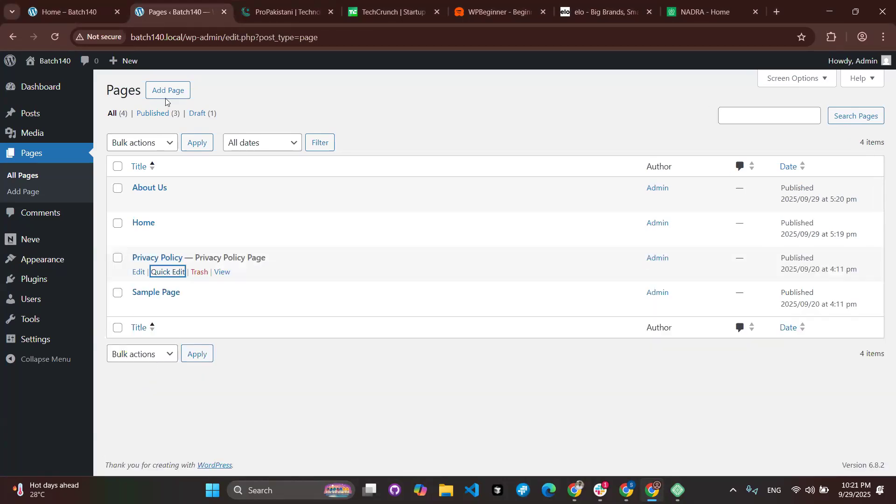
{"action": "left_click", "coordinate": [69, 13]}
{"action": "left_click", "coordinate": [63, 43]}
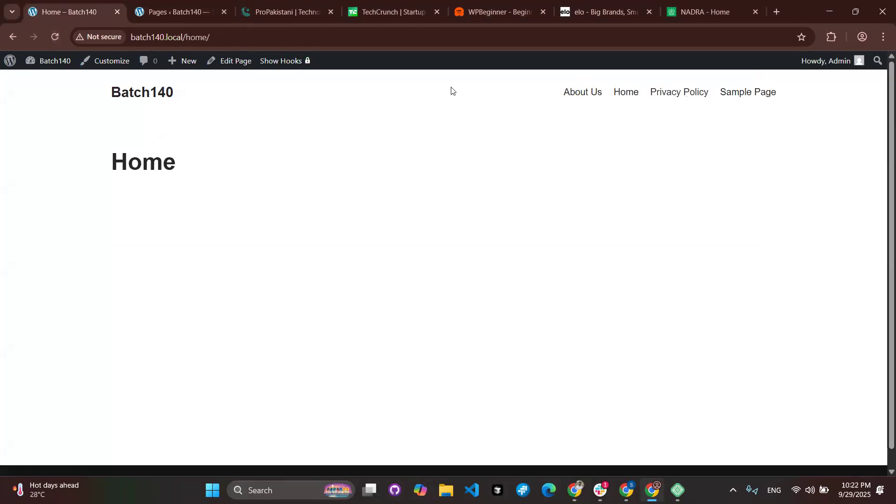
Set Privacy Policy back to Draft and reload Home to confirm it leaves the menu.
{"action": "left_click", "coordinate": [173, 11]}
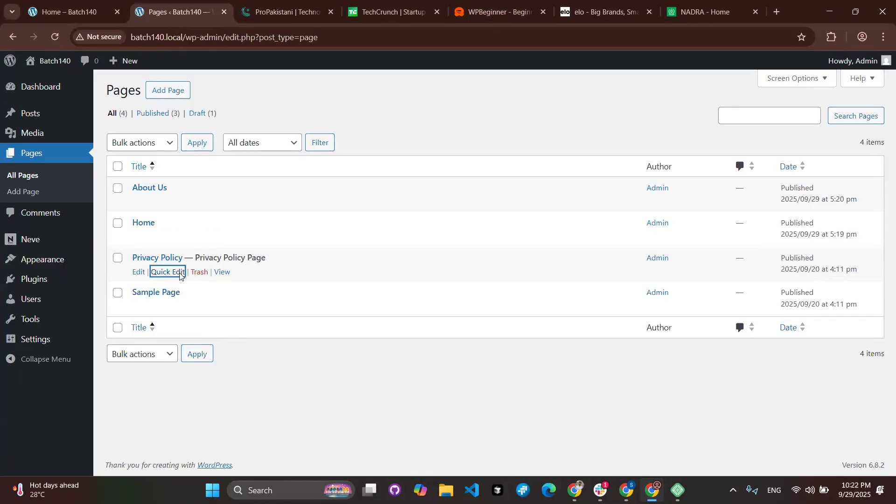
{"action": "key", "text": "Return"}
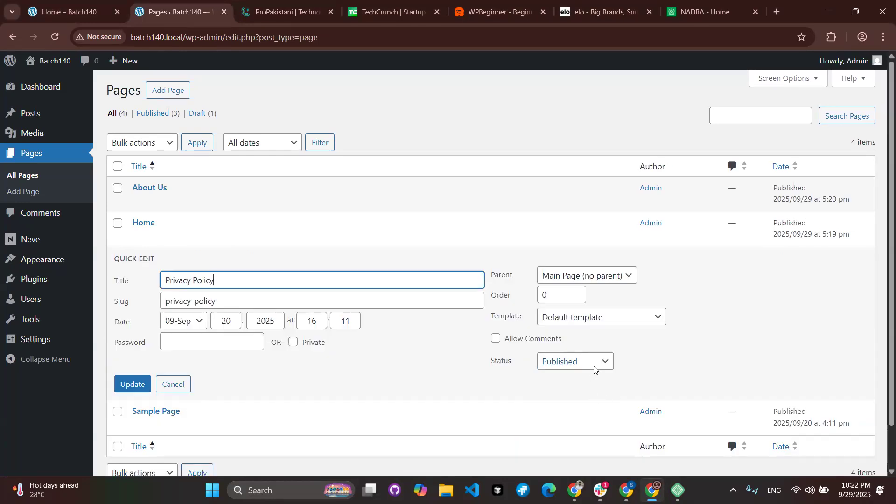
{"action": "left_click", "coordinate": [594, 367]}
{"action": "left_click", "coordinate": [572, 411]}
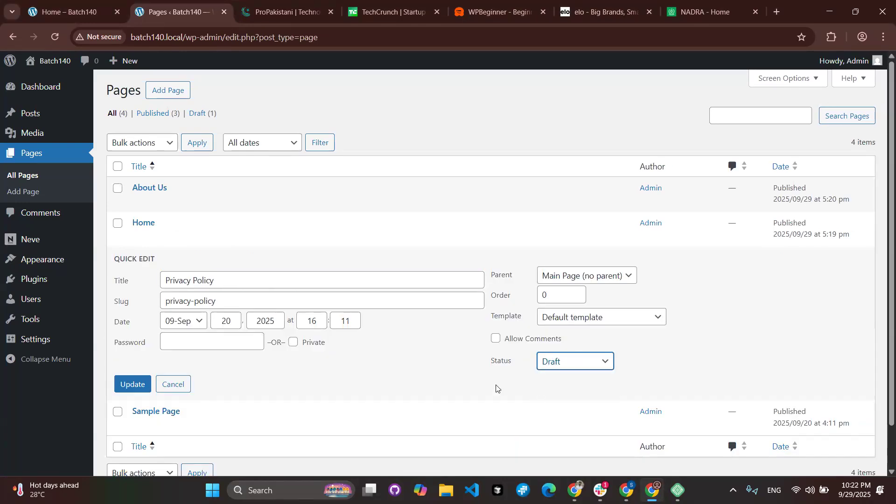
{"action": "left_click", "coordinate": [132, 384]}
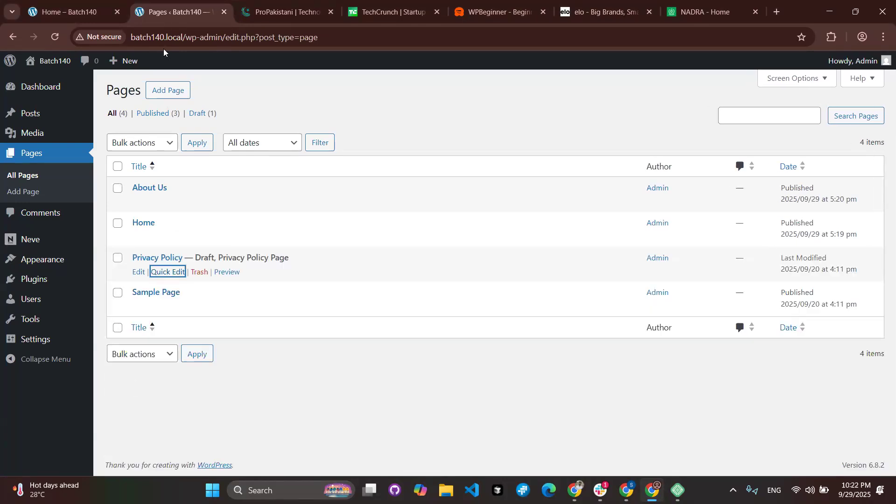
{"action": "left_click", "coordinate": [70, 11]}
{"action": "left_click", "coordinate": [54, 41]}
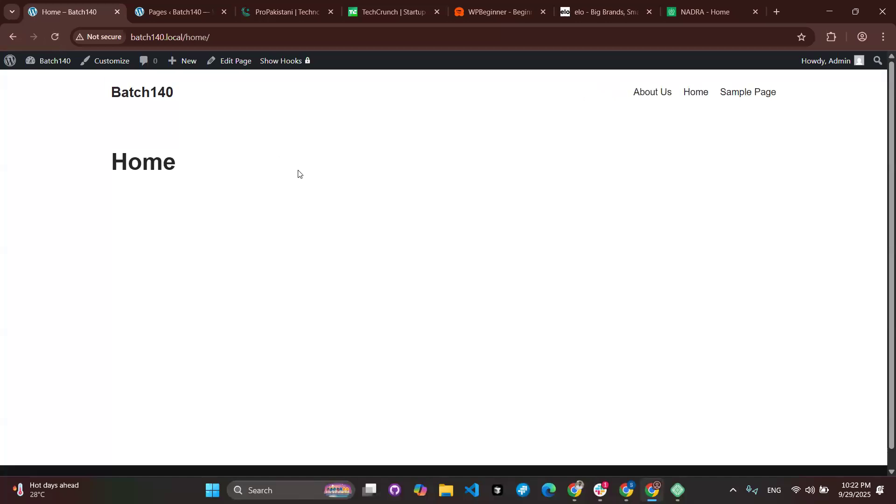
{"action": "left_click", "coordinate": [188, 16]}
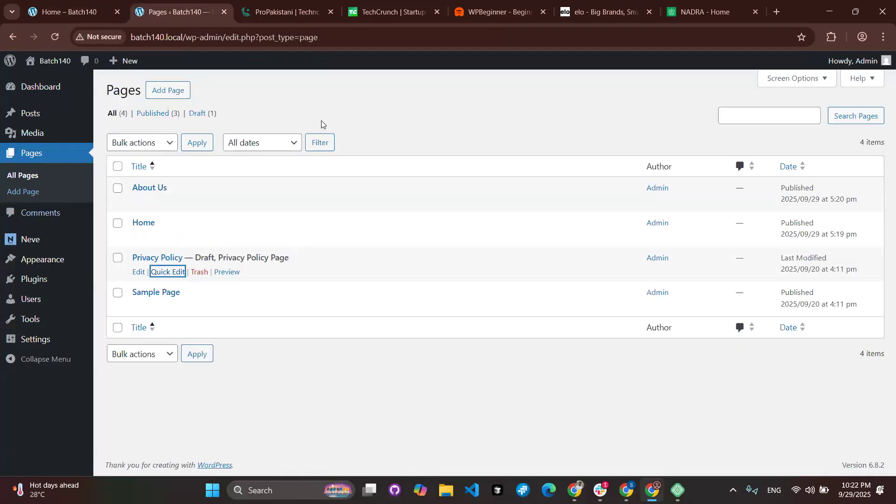
{"action": "left_click", "coordinate": [385, 130]}
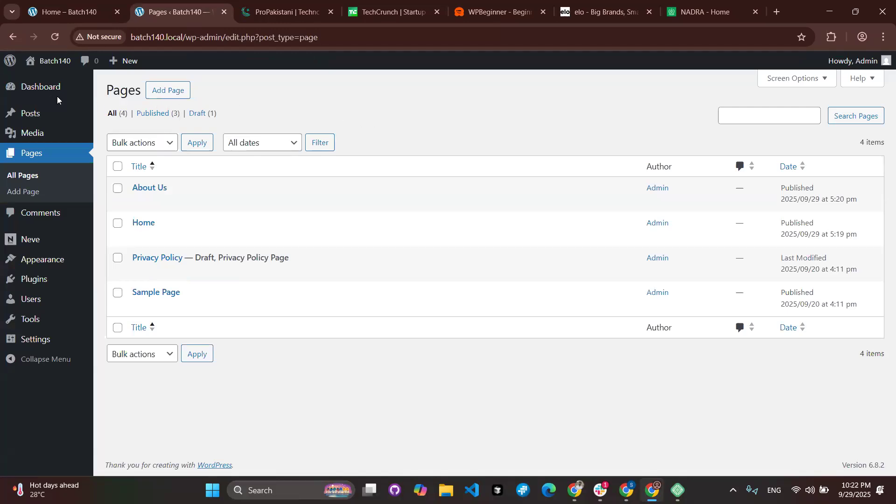
{"action": "mouse_move", "coordinate": [31, 118]}
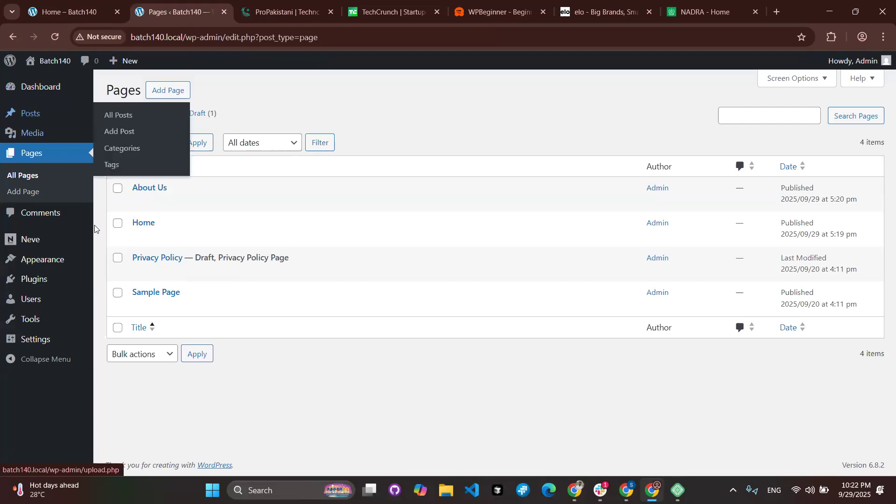
{"action": "mouse_move", "coordinate": [64, 264]}
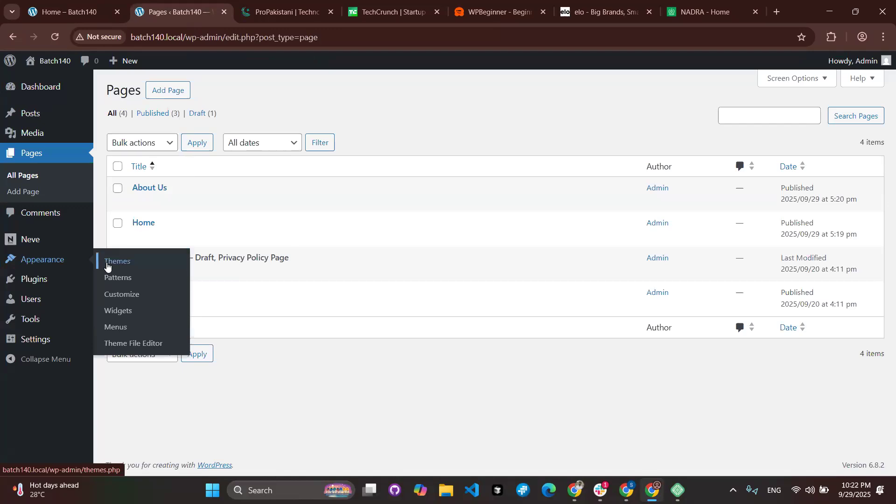
{"action": "mouse_move", "coordinate": [45, 280]}
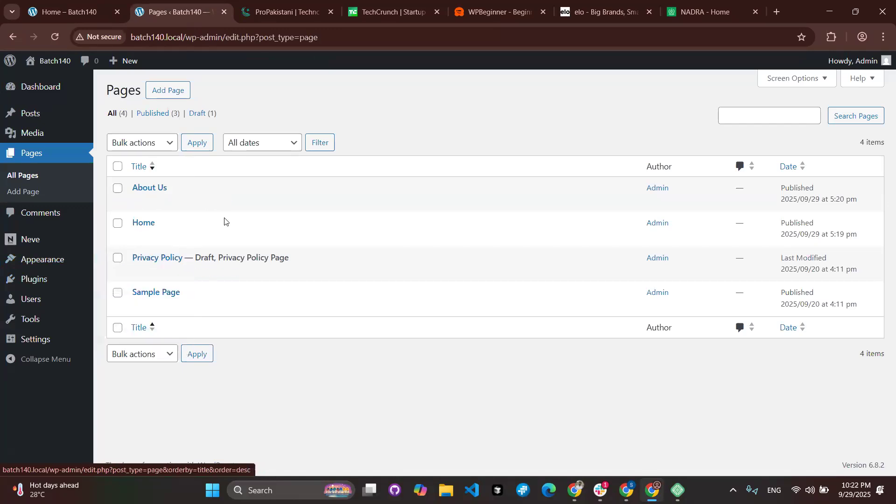
{"action": "left_click", "coordinate": [109, 6]}
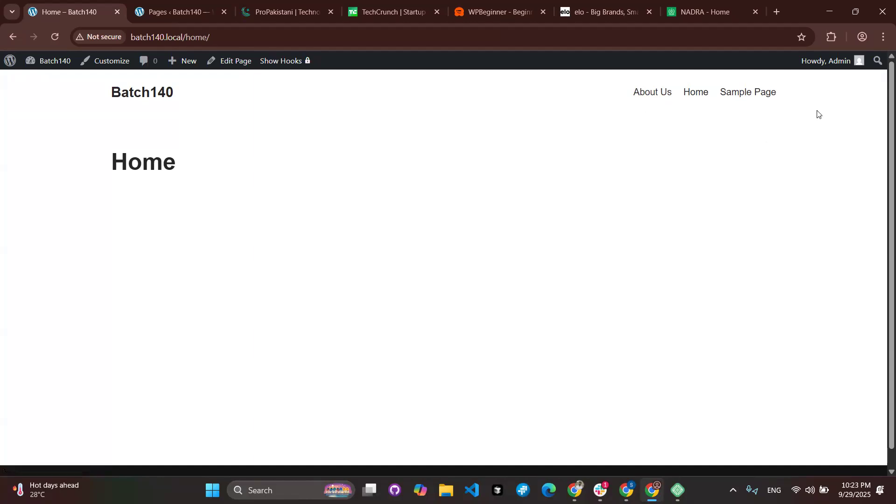
Cycle through the NADRA, elo, Pages and Home tabs, ending on the WPBeginner home page.
{"action": "left_click", "coordinate": [688, 13]}
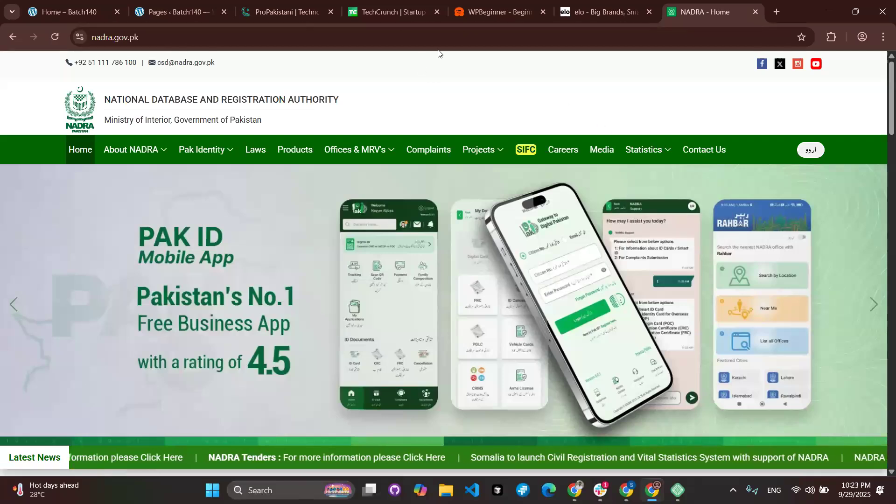
{"action": "left_click", "coordinate": [595, 11]}
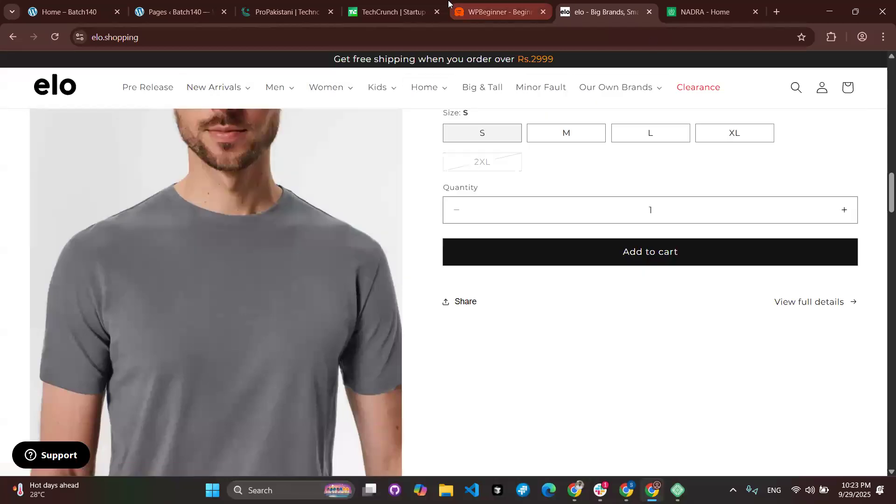
{"action": "left_click", "coordinate": [174, 11]}
{"action": "left_click", "coordinate": [91, 6]}
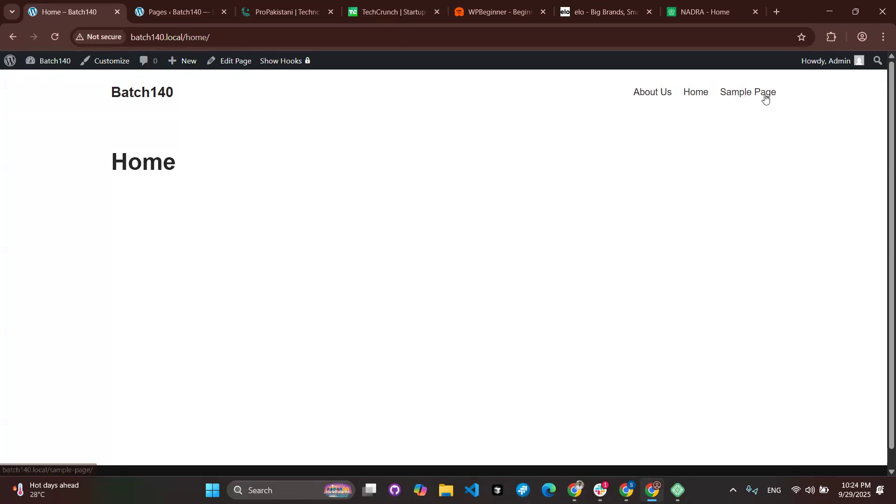
{"action": "left_click", "coordinate": [719, 9]}
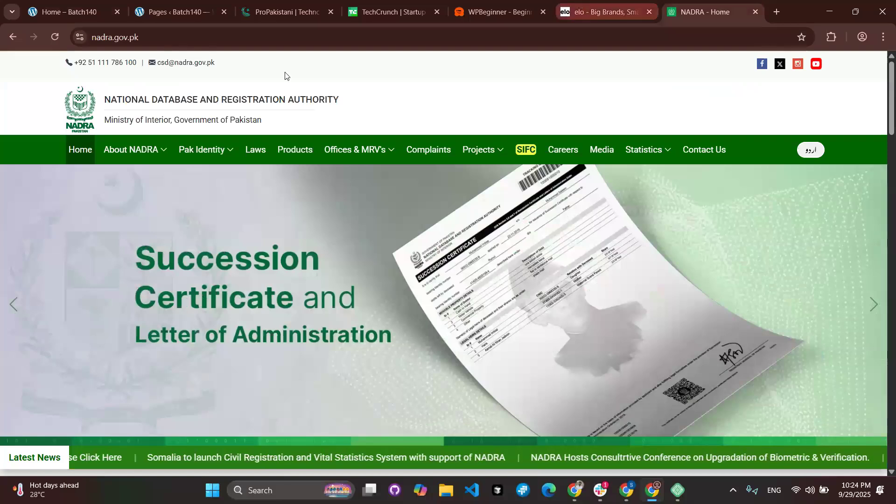
{"action": "key", "text": "ctrl+shift+Tab"}
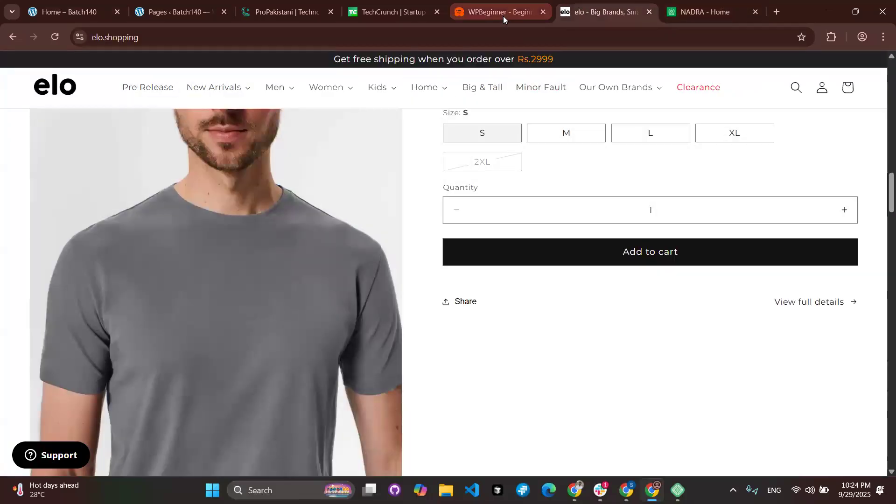
{"action": "left_click", "coordinate": [504, 16]}
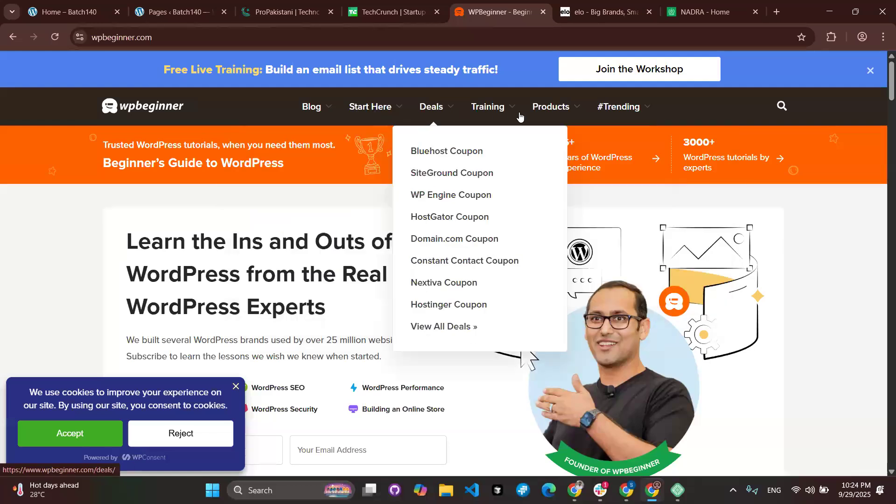
Glance at TechCrunch, scroll through ProPakistani, then return to the Batch140 Home page.
{"action": "left_click", "coordinate": [392, 12]}
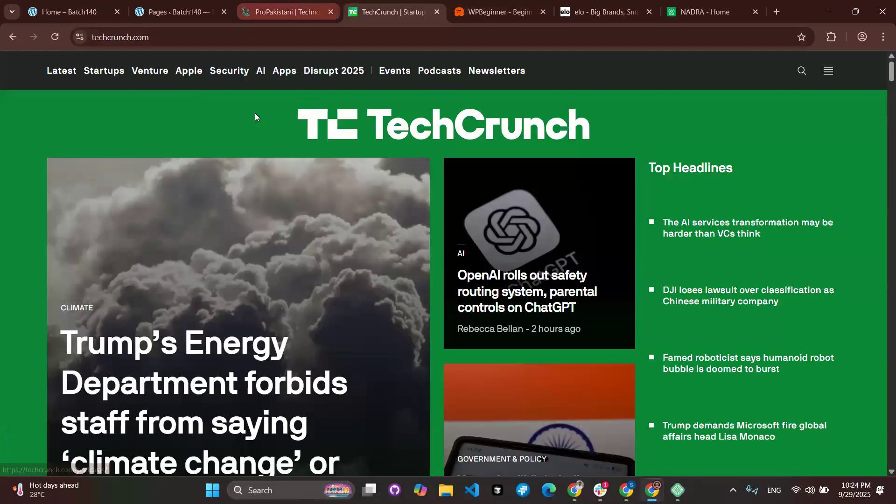
{"action": "left_click", "coordinate": [287, 12]}
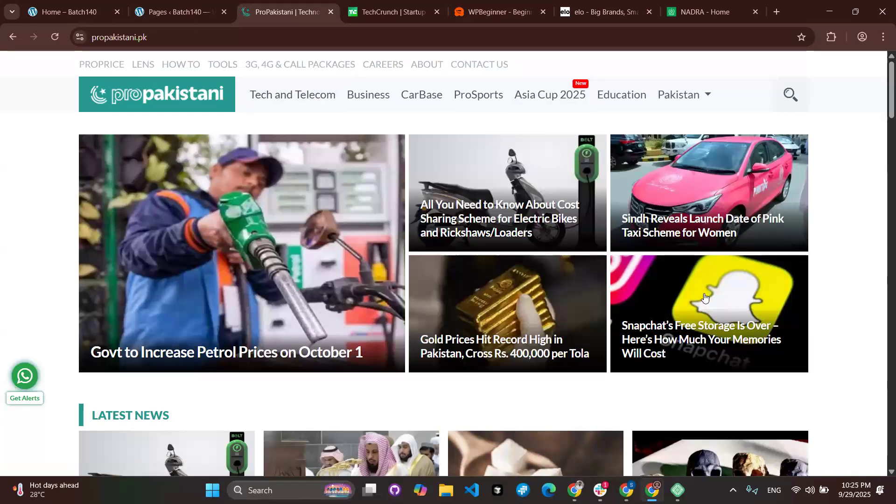
{"action": "scroll", "coordinate": [704, 296], "scroll_direction": "down", "scroll_amount": 8}
{"action": "scroll", "coordinate": [704, 293], "scroll_direction": "down", "scroll_amount": 20}
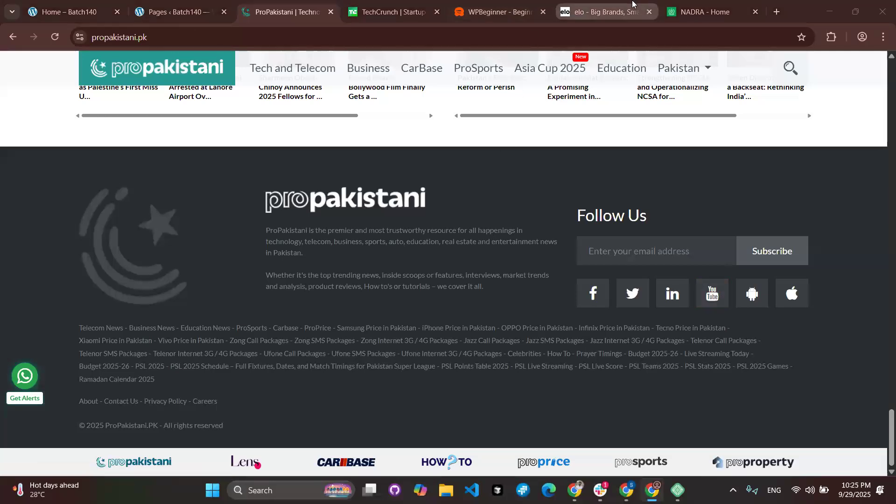
{"action": "mouse_move", "coordinate": [633, 4]}
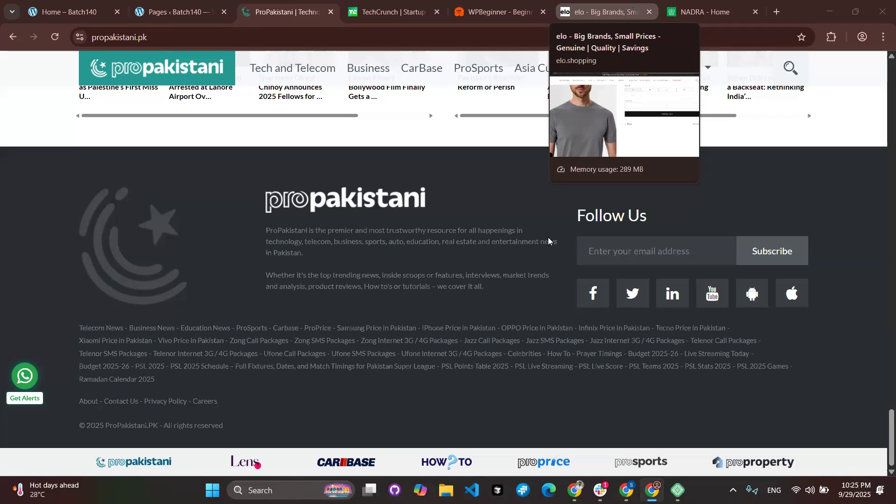
{"action": "scroll", "coordinate": [524, 267], "scroll_direction": "up", "scroll_amount": 1}
{"action": "scroll", "coordinate": [524, 265], "scroll_direction": "up", "scroll_amount": 20}
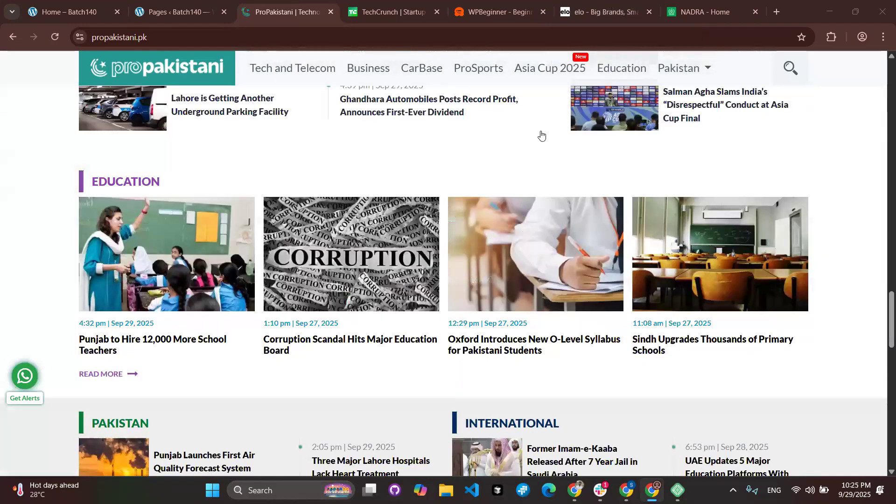
{"action": "scroll", "coordinate": [540, 134], "scroll_direction": "up", "scroll_amount": 20}
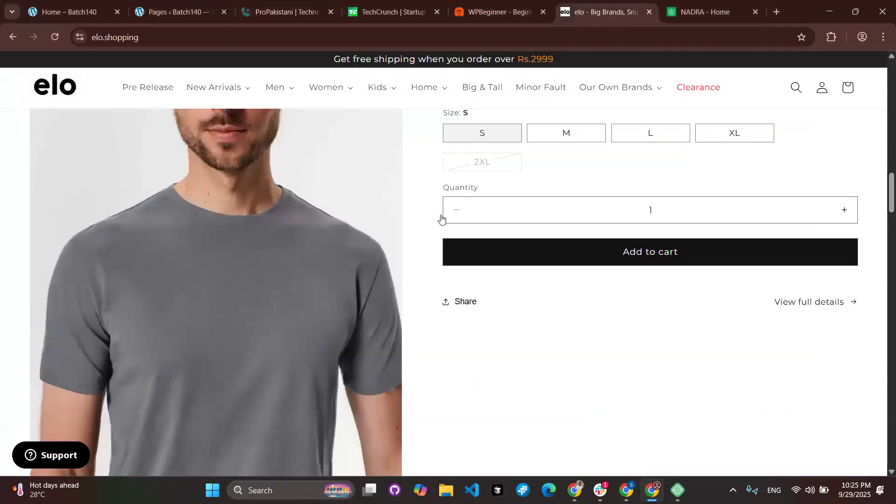
{"action": "scroll", "coordinate": [442, 217], "scroll_direction": "up", "scroll_amount": 15}
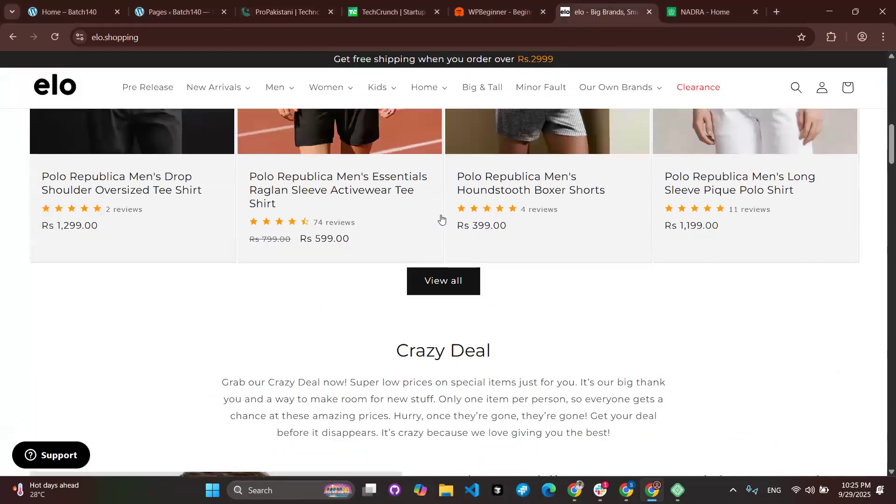
{"action": "scroll", "coordinate": [545, 346], "scroll_direction": "down", "scroll_amount": 20}
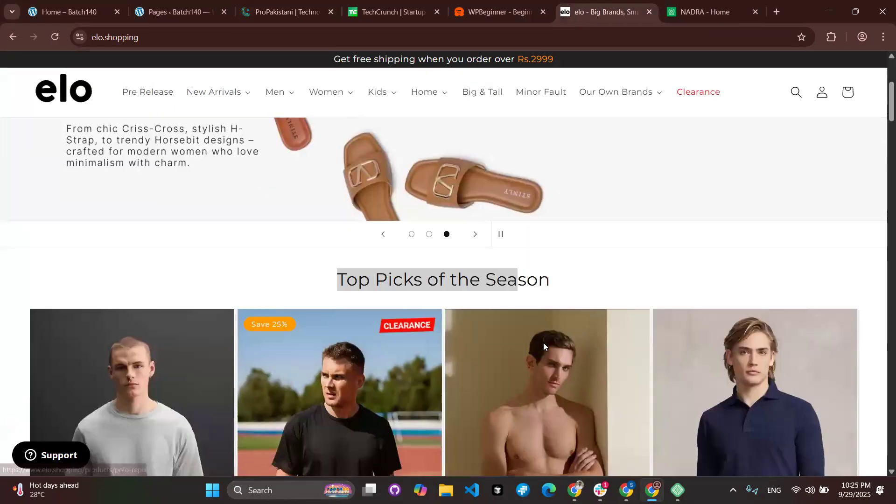
{"action": "scroll", "coordinate": [545, 347], "scroll_direction": "down", "scroll_amount": 20}
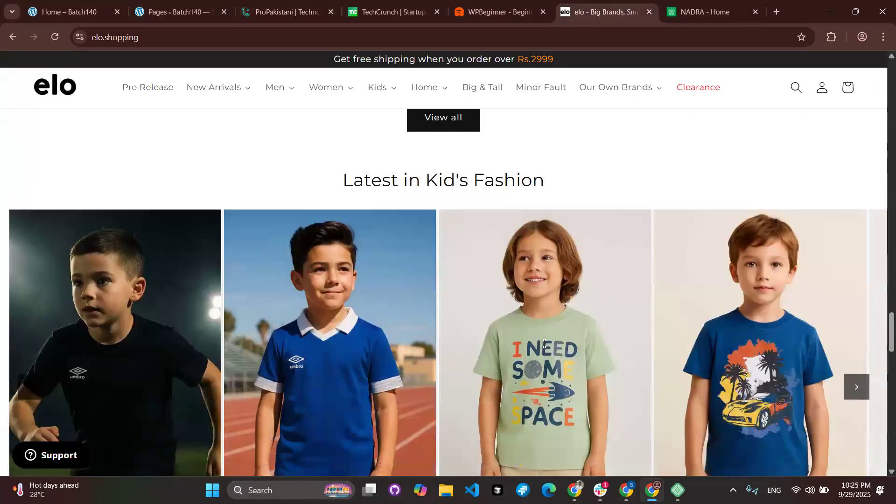
{"action": "scroll", "coordinate": [382, 298], "scroll_direction": "down", "scroll_amount": 3}
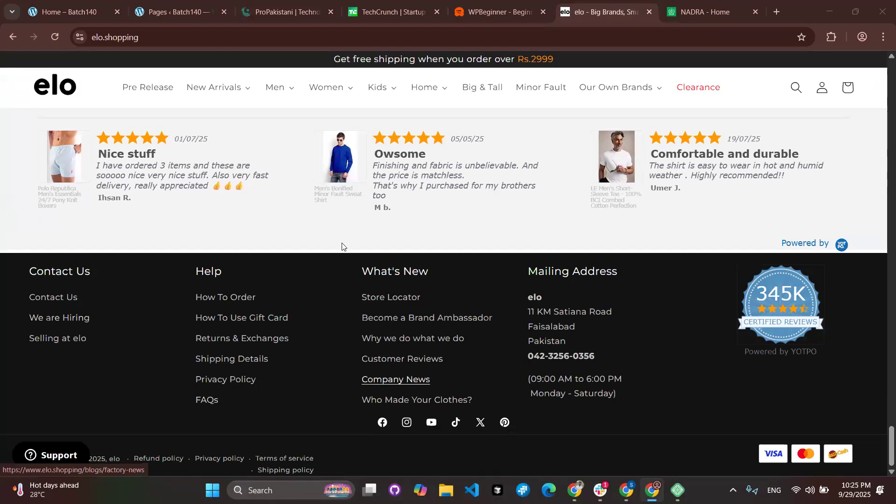
{"action": "left_click", "coordinate": [94, 13]}
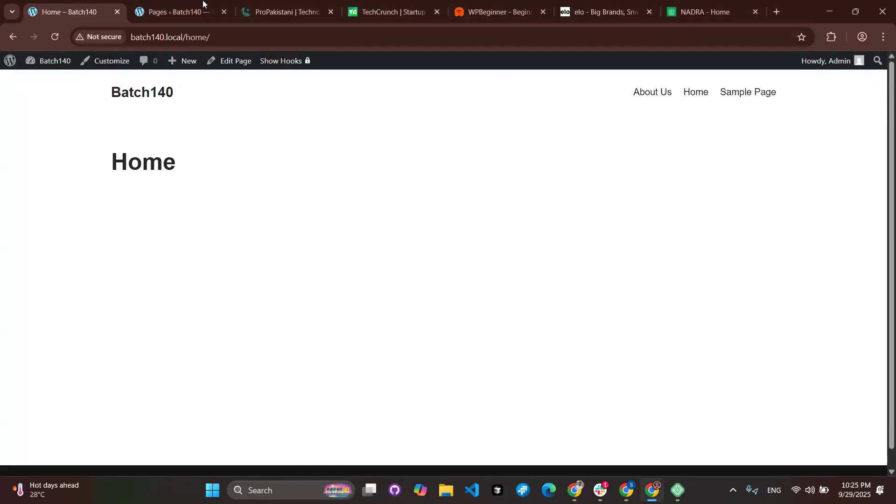
{"action": "left_click", "coordinate": [189, 4]}
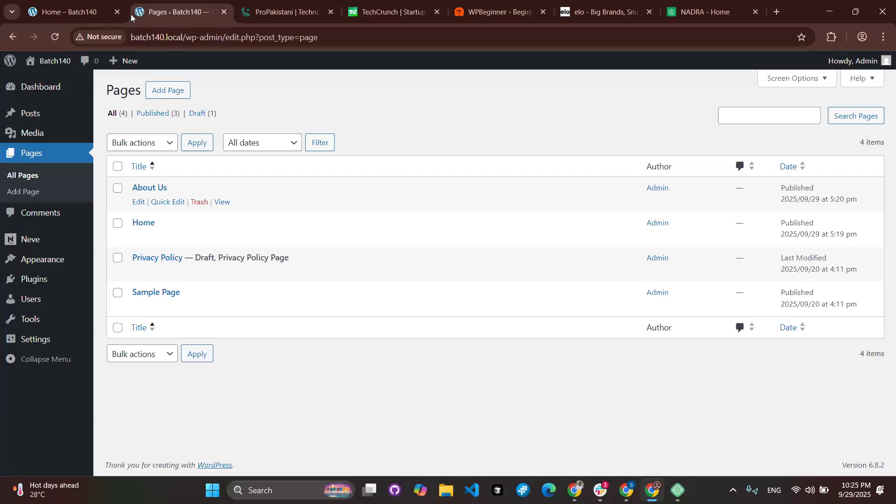
{"action": "left_click", "coordinate": [70, 12]}
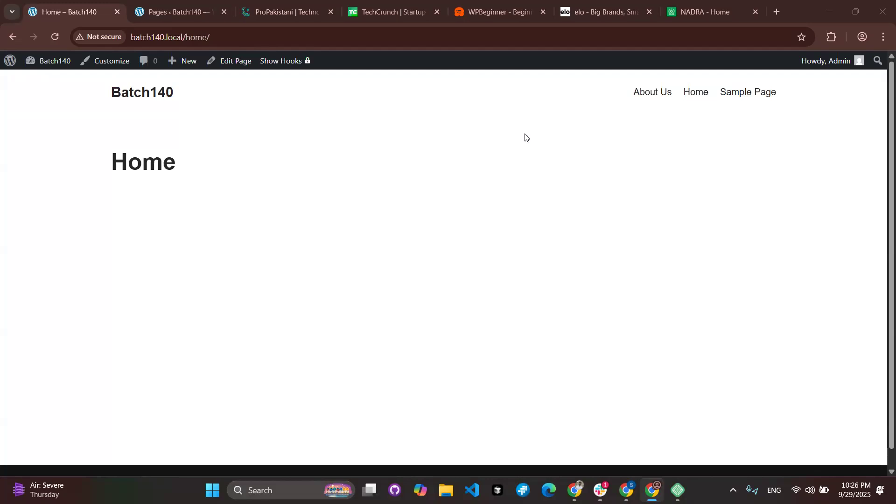
{"action": "left_click", "coordinate": [567, 14]}
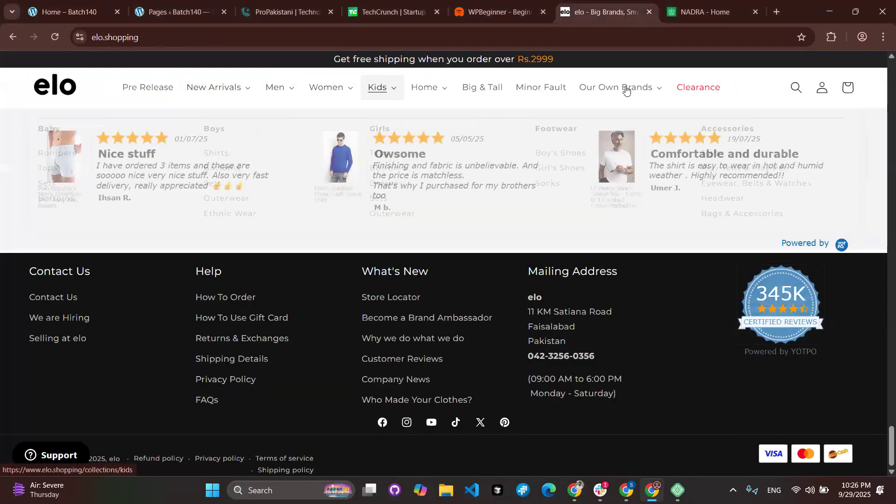
{"action": "left_click", "coordinate": [623, 88]}
{"action": "key", "text": "ctrl+Tab"}
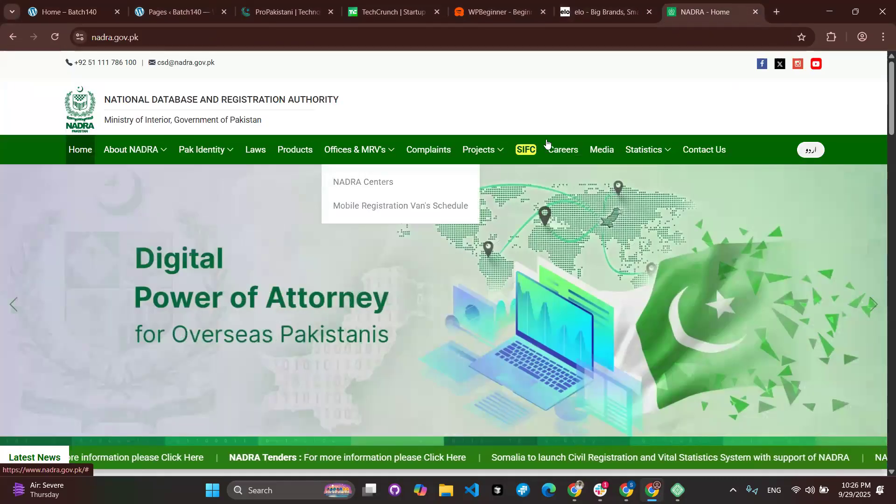
{"action": "scroll", "coordinate": [678, 248], "scroll_direction": "down", "scroll_amount": 15}
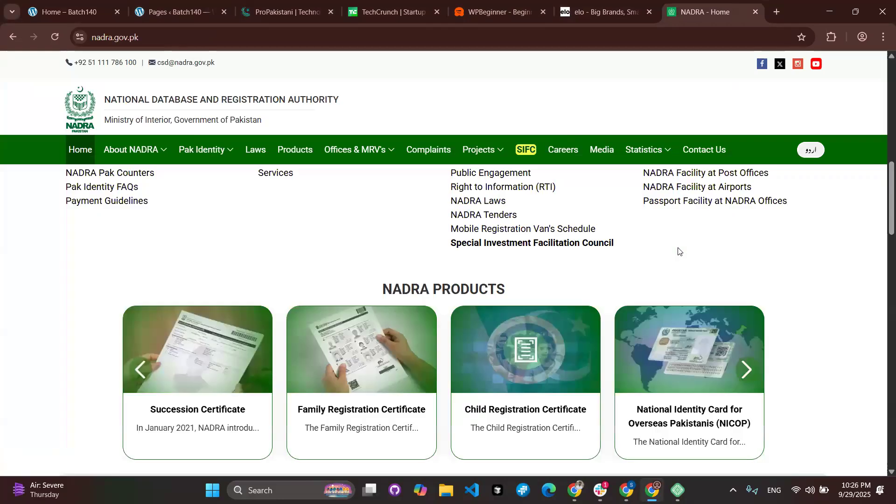
{"action": "scroll", "coordinate": [75, 308], "scroll_direction": "down", "scroll_amount": 5}
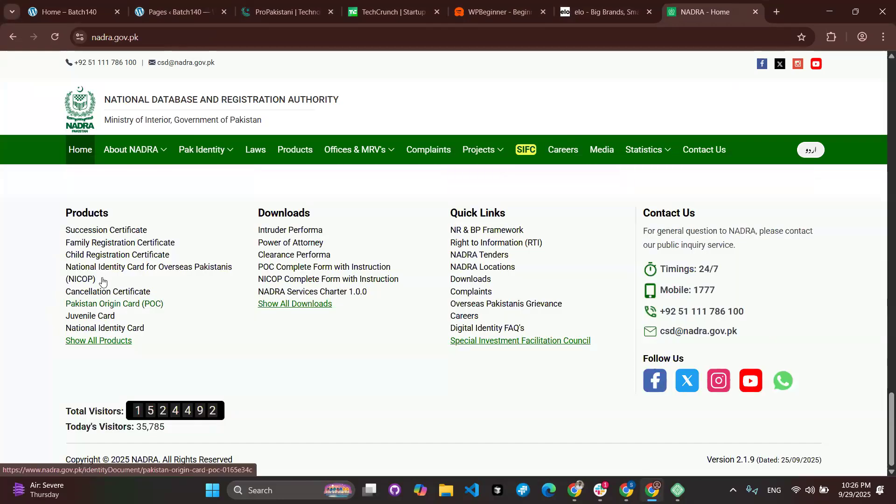
{"action": "scroll", "coordinate": [150, 236], "scroll_direction": "up", "scroll_amount": 10}
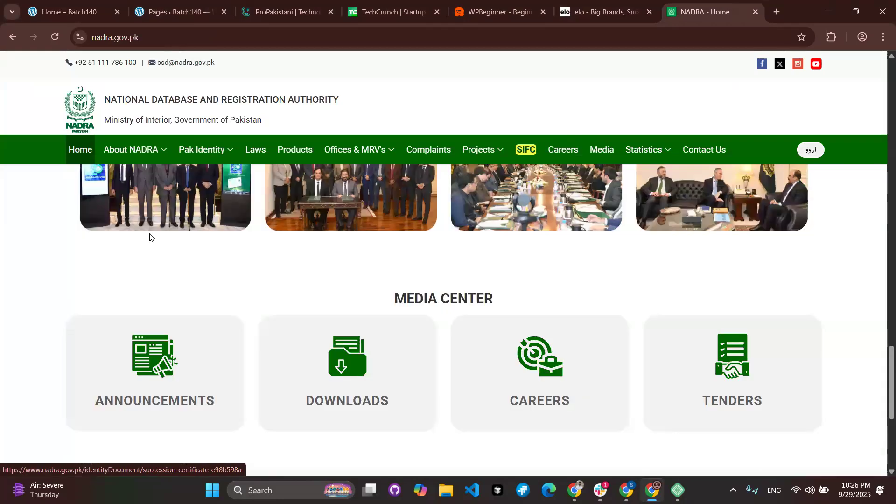
{"action": "scroll", "coordinate": [149, 235], "scroll_direction": "up", "scroll_amount": 10}
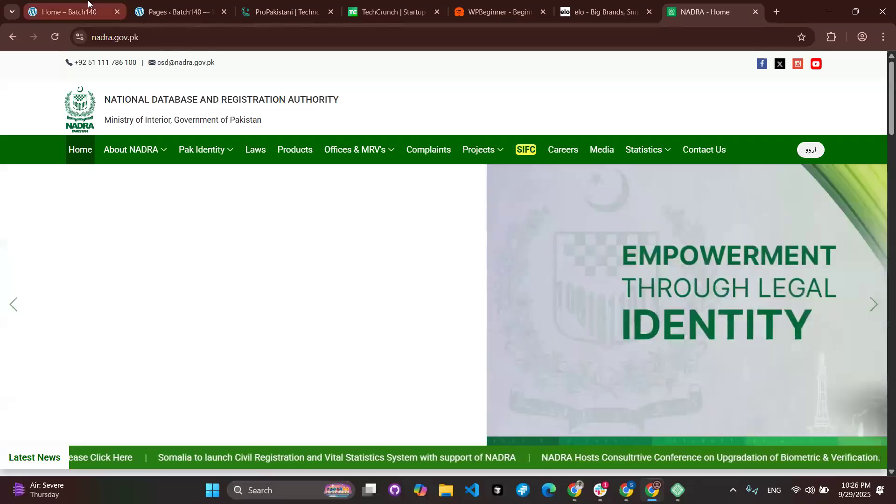
{"action": "left_click", "coordinate": [70, 12]}
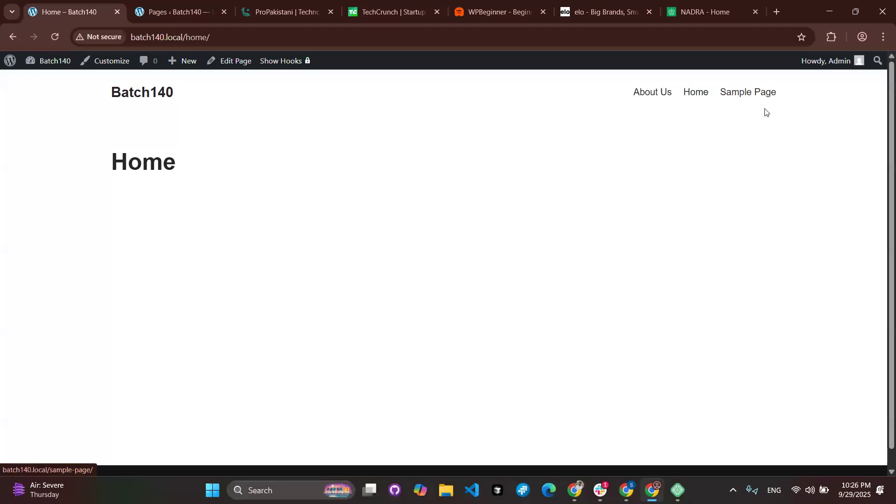
{"action": "left_click", "coordinate": [705, 12]}
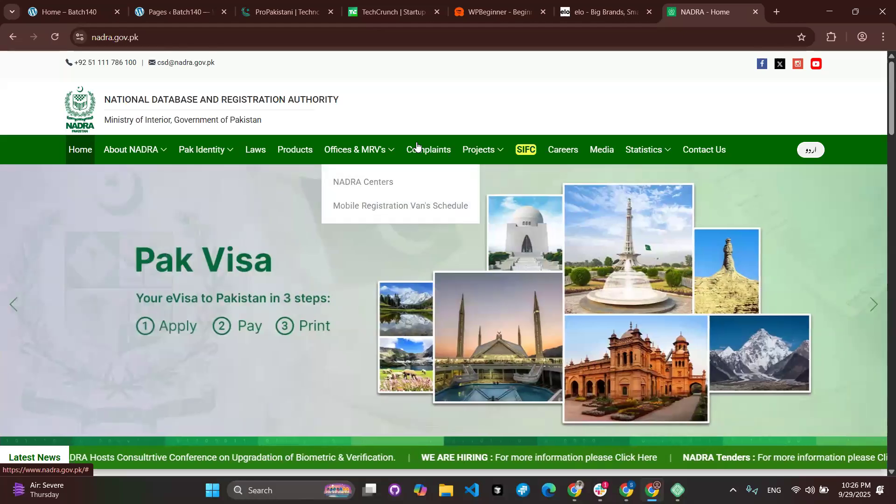
{"action": "left_click", "coordinate": [83, 4]}
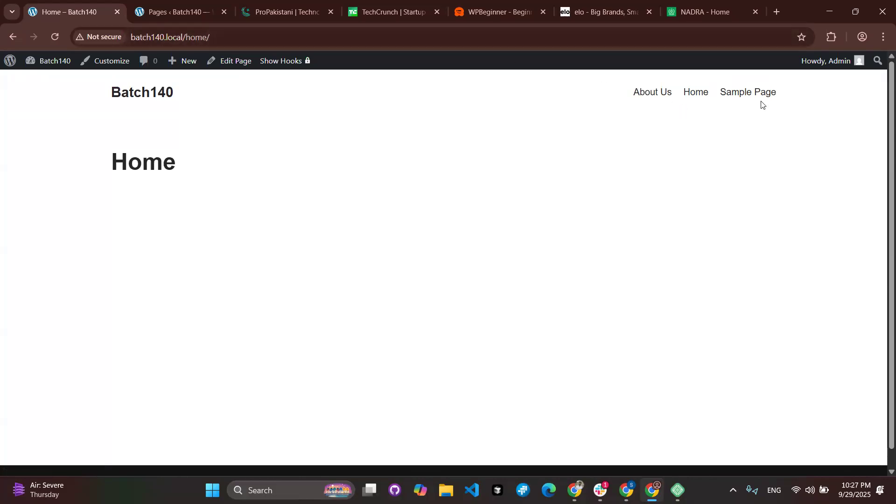
Open Appearance > Menus and enter 'Main Menu' as the new menu's name.
{"action": "left_click", "coordinate": [171, 10]}
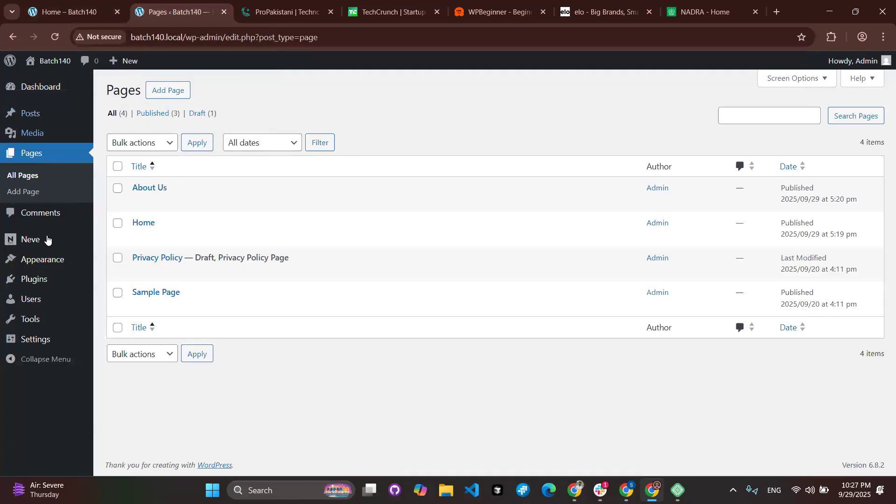
{"action": "mouse_move", "coordinate": [52, 266]}
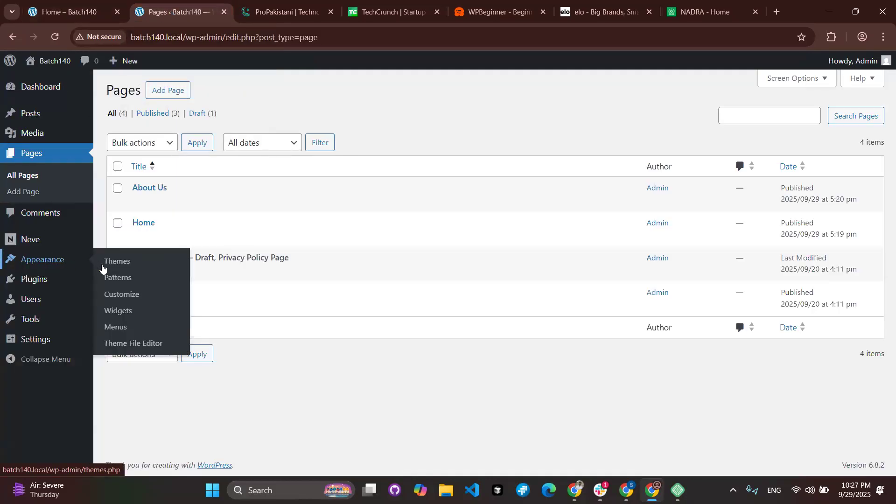
{"action": "left_click", "coordinate": [117, 333]}
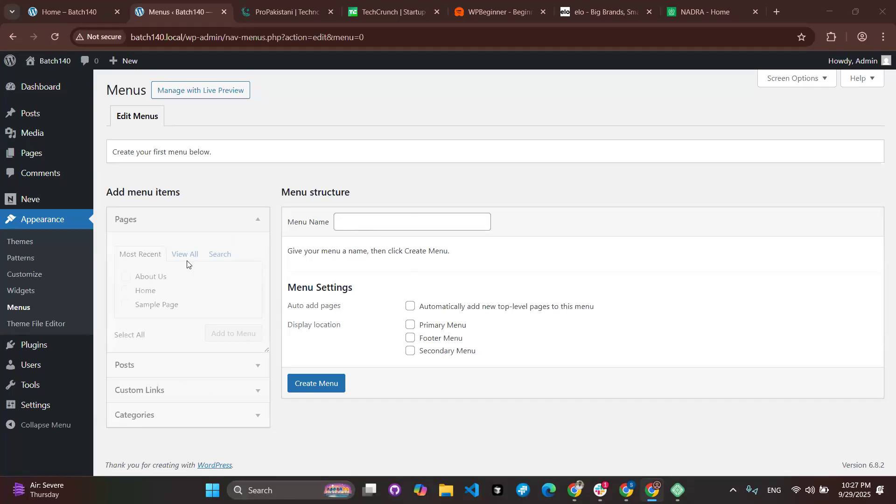
{"action": "left_click", "coordinate": [363, 222]}
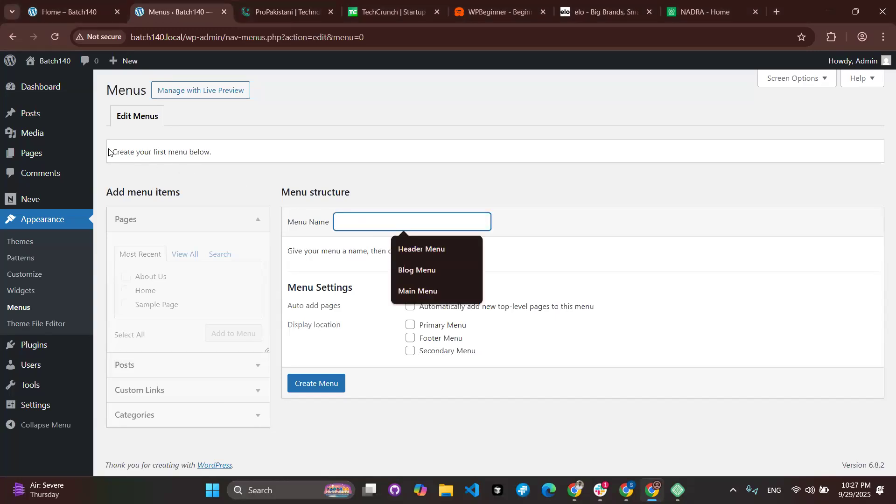
{"action": "left_click_drag", "start_coordinate": [111, 151], "coordinate": [256, 150]}
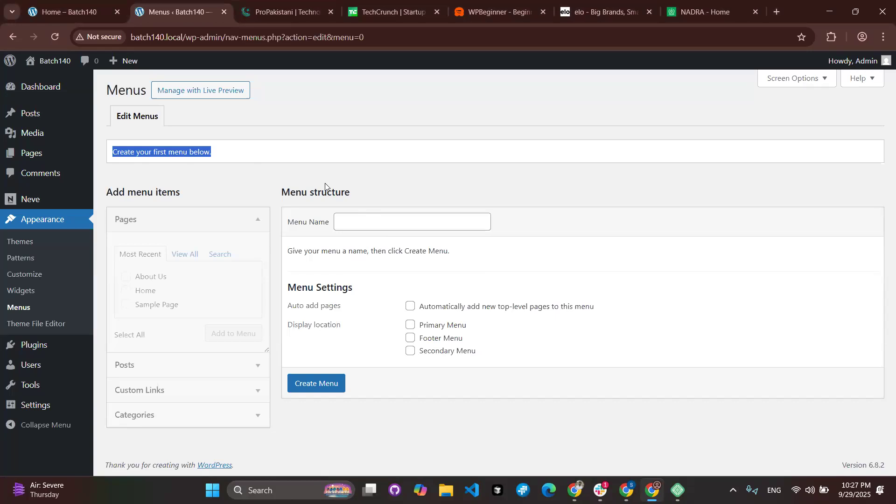
{"action": "key", "text": "Tab"}
{"action": "type", "text": "Ma"}
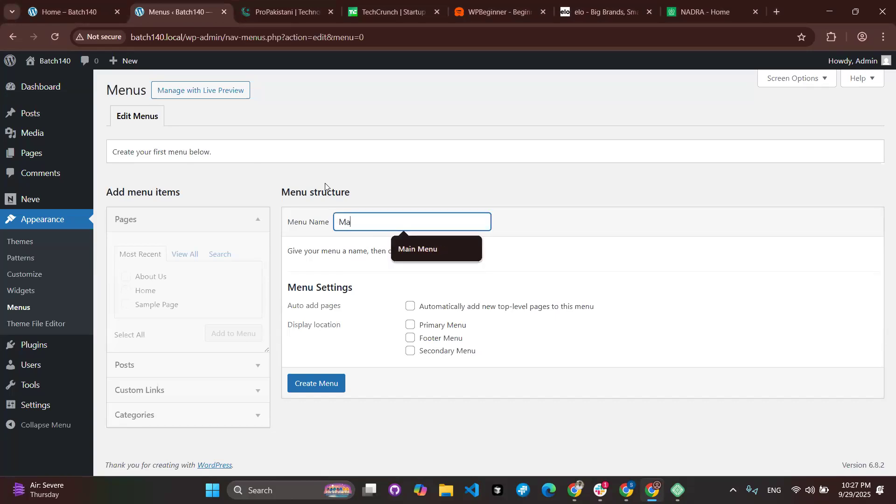
{"action": "type", "text": "in Menu"}
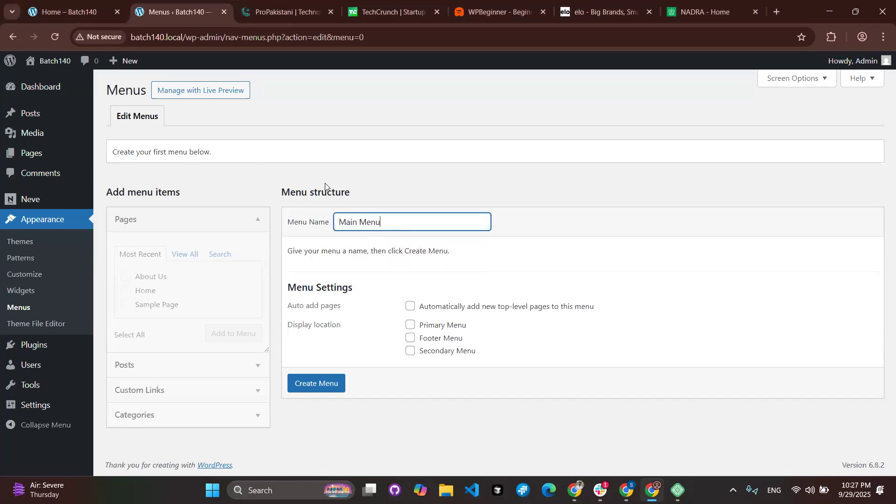
{"action": "left_click", "coordinate": [106, 6]}
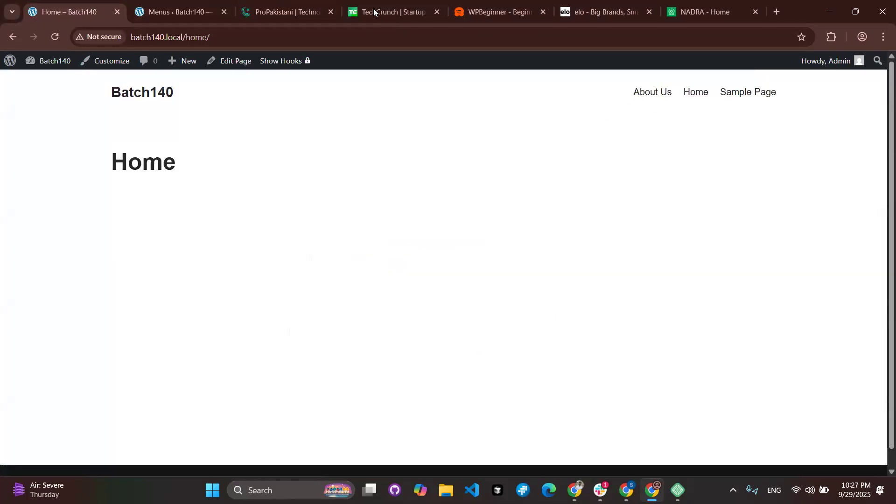
{"action": "key", "text": "ctrl+4"}
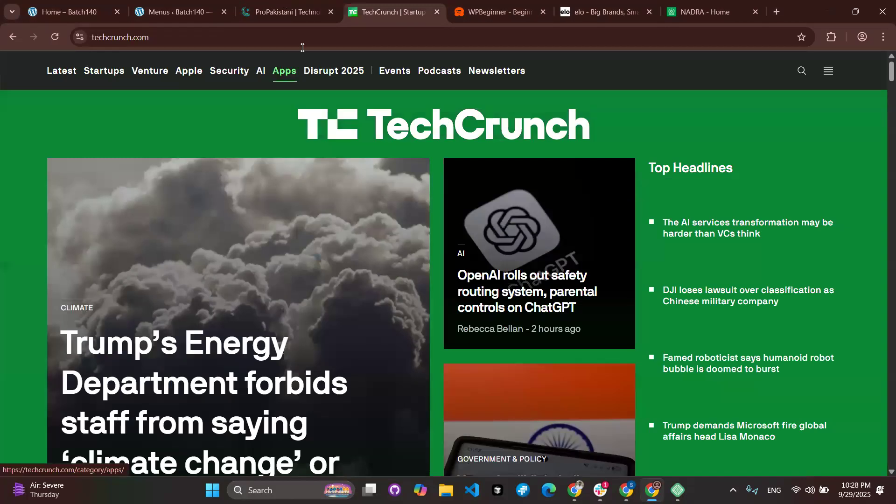
{"action": "key", "text": "ctrl+3"}
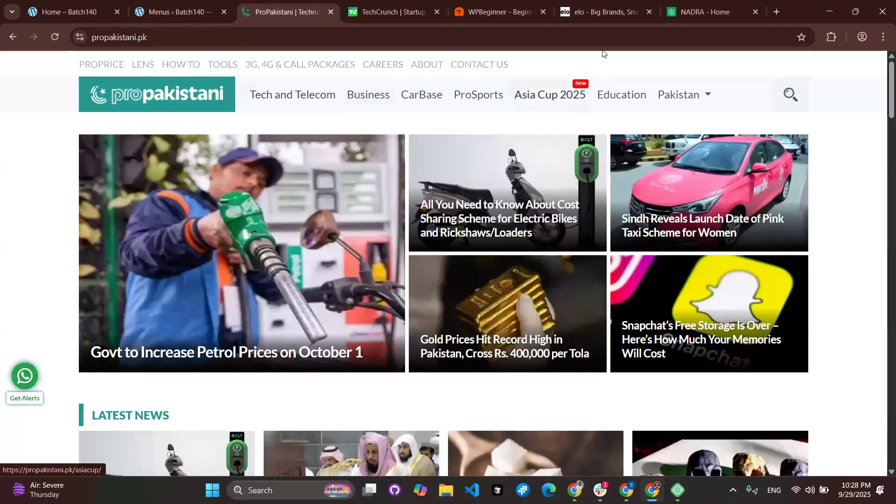
{"action": "key", "text": "ctrl+6"}
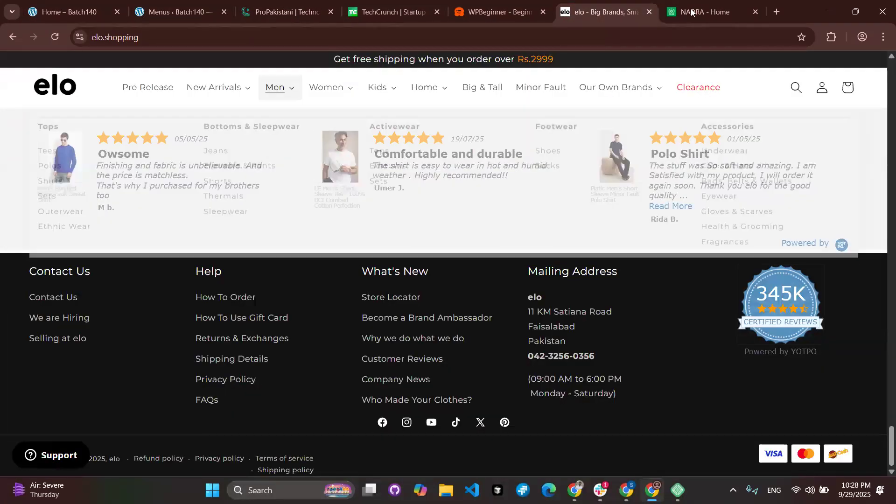
{"action": "key", "text": "ctrl+7"}
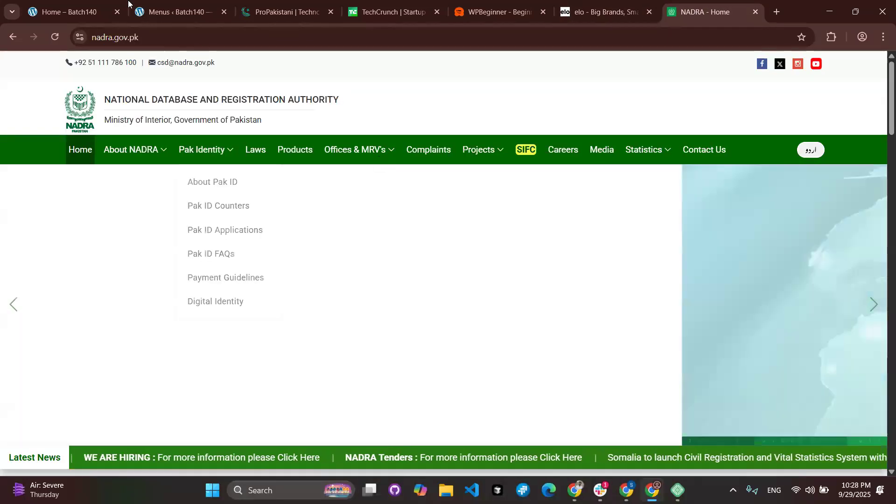
{"action": "key", "text": "ctrl+1"}
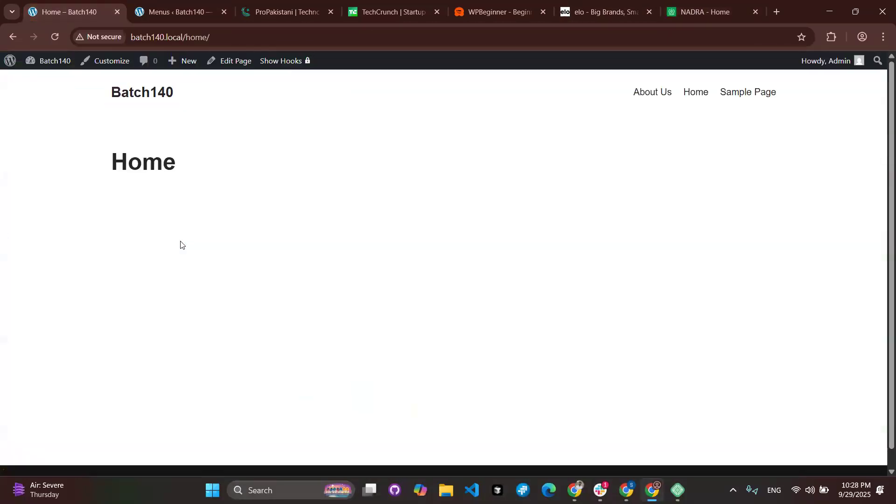
Switch back to the Menus tab where 'Main Menu' is ready to be created.
{"action": "left_click", "coordinate": [192, 13]}
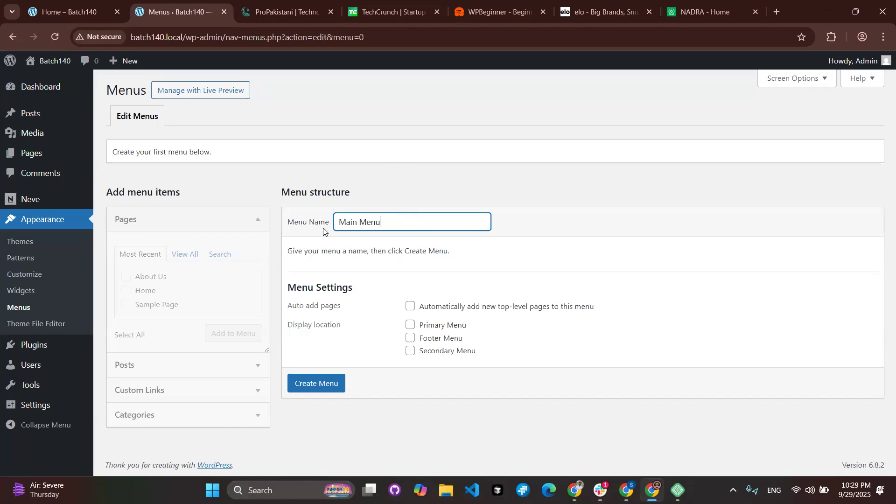
Create the empty 'Main Menu' navigation menu and collapse the Pages panel.
{"action": "left_click", "coordinate": [339, 391]}
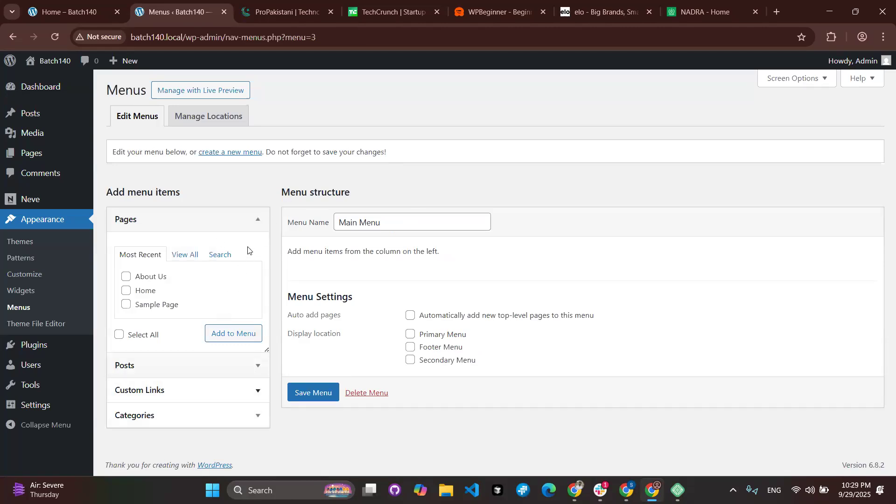
{"action": "left_click", "coordinate": [254, 231]}
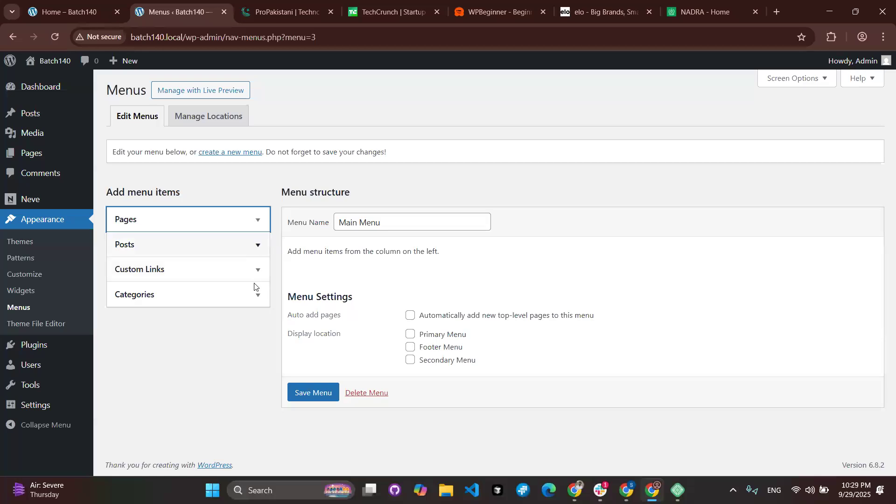
{"action": "mouse_move", "coordinate": [70, 118]}
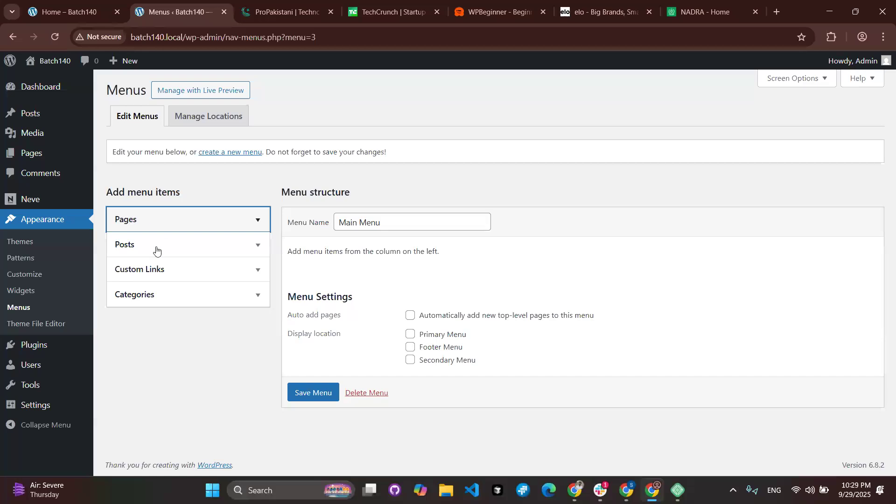
Add the About Us and Home pages as items in Main Menu.
{"action": "left_click", "coordinate": [261, 224]}
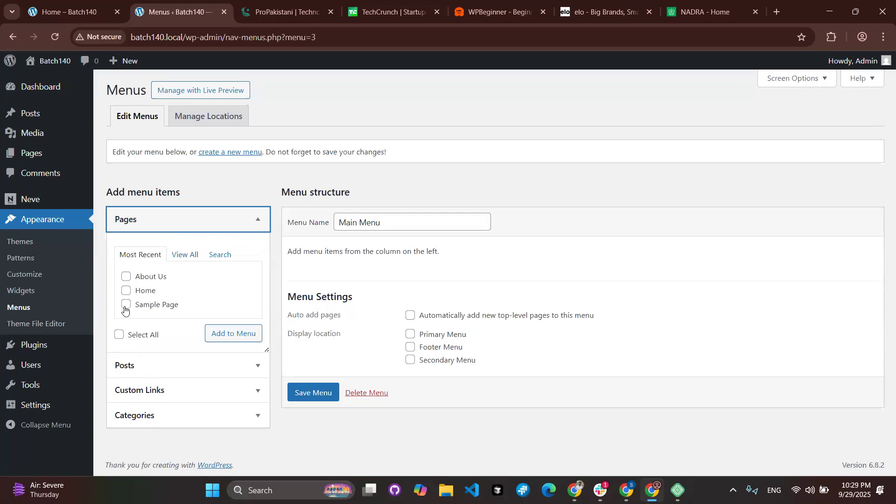
{"action": "left_click", "coordinate": [127, 279]}
{"action": "left_click", "coordinate": [126, 290]}
{"action": "left_click", "coordinate": [224, 336]}
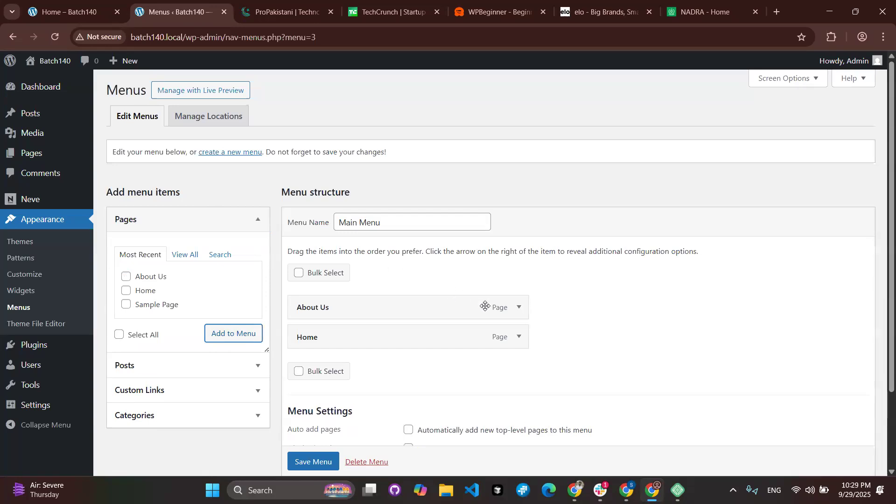
{"action": "left_click", "coordinate": [519, 308]}
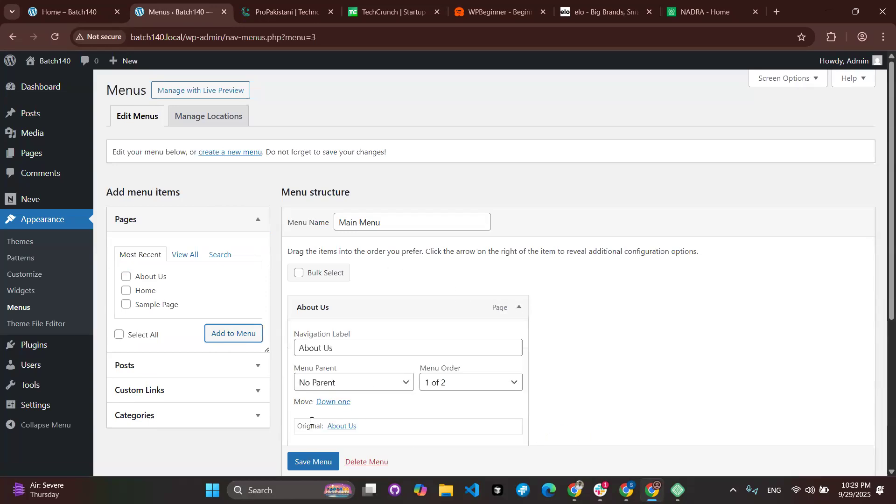
{"action": "scroll", "coordinate": [313, 420], "scroll_direction": "down", "scroll_amount": 1}
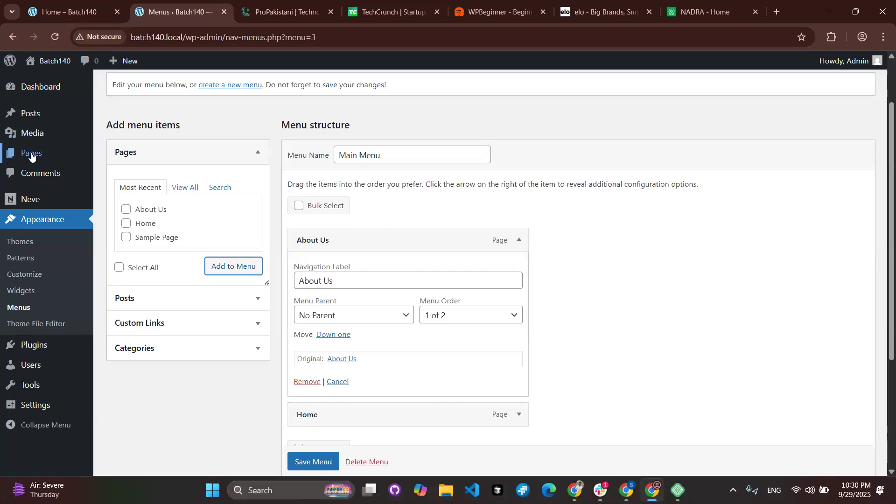
{"action": "mouse_move", "coordinate": [45, 161]}
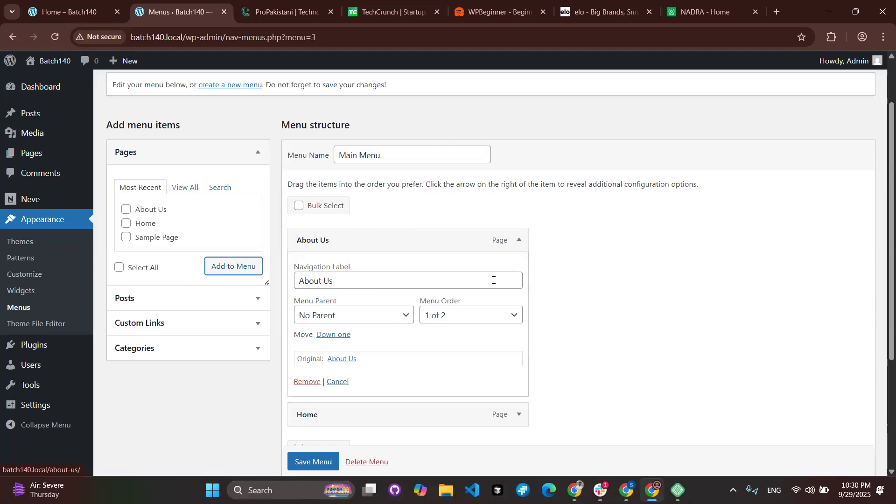
{"action": "left_click", "coordinate": [519, 240]}
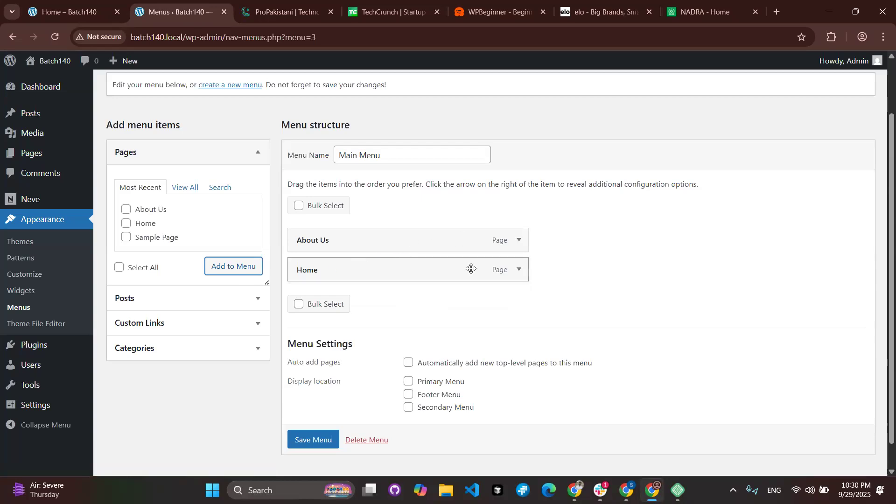
{"action": "left_click_drag", "start_coordinate": [423, 270], "coordinate": [425, 231]}
{"action": "left_click_drag", "start_coordinate": [413, 276], "coordinate": [416, 233]}
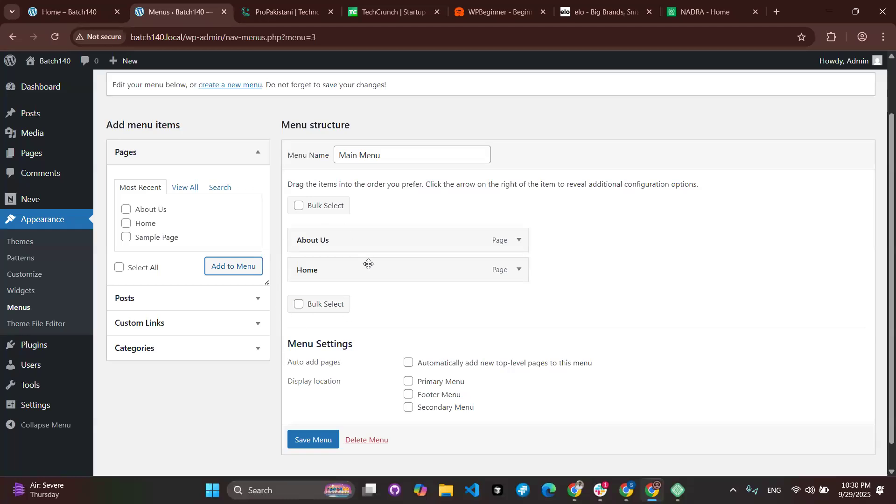
{"action": "scroll", "coordinate": [319, 429], "scroll_direction": "down", "scroll_amount": 1}
Save Main Menu and reload the live Batch140 Home page.
{"action": "left_click", "coordinate": [315, 428]}
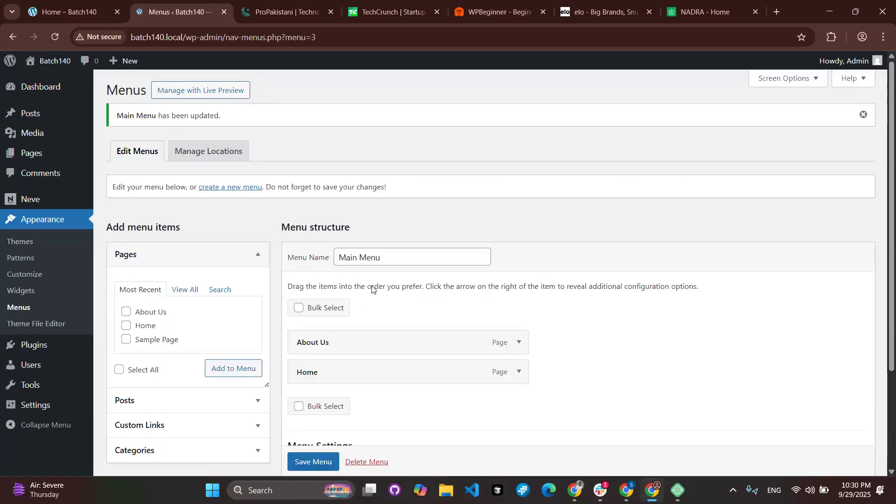
{"action": "left_click", "coordinate": [70, 11]}
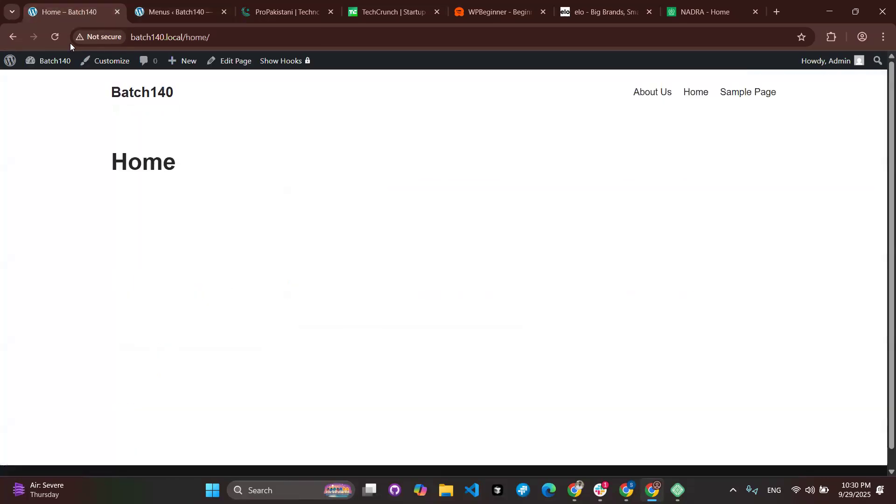
{"action": "left_click", "coordinate": [53, 40]}
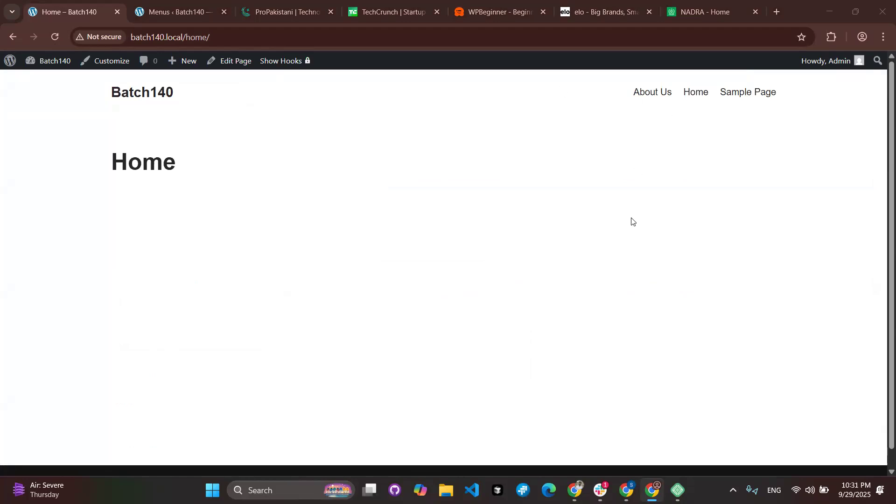
Check the live site's header menu, then return to the Menus editor.
{"action": "scroll", "coordinate": [633, 222], "scroll_direction": "down", "scroll_amount": 1}
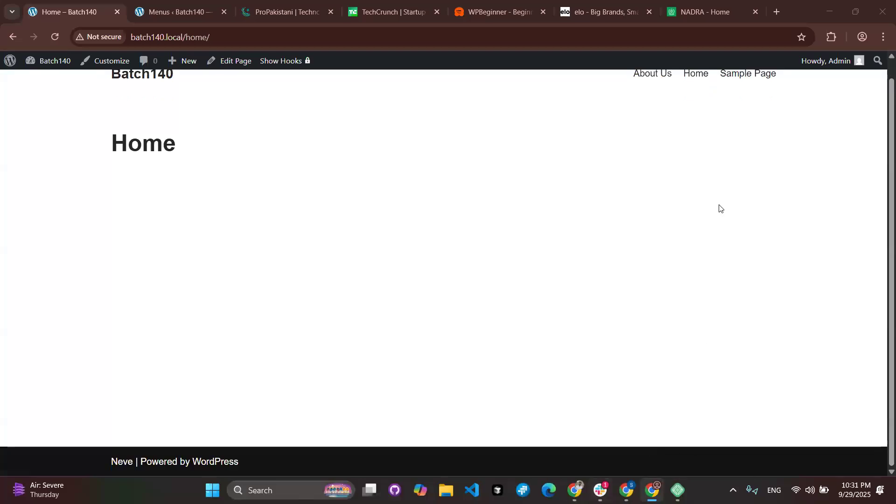
{"action": "scroll", "coordinate": [721, 209], "scroll_direction": "up", "scroll_amount": 1}
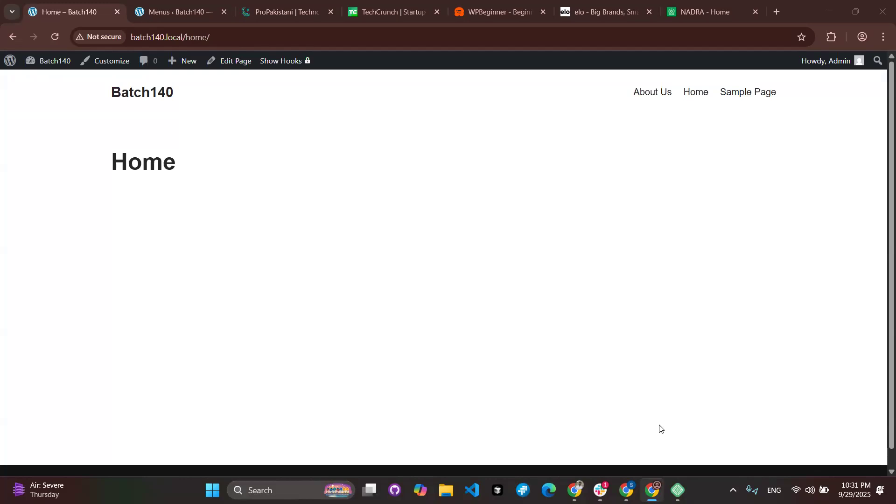
{"action": "scroll", "coordinate": [659, 443], "scroll_direction": "down", "scroll_amount": 1}
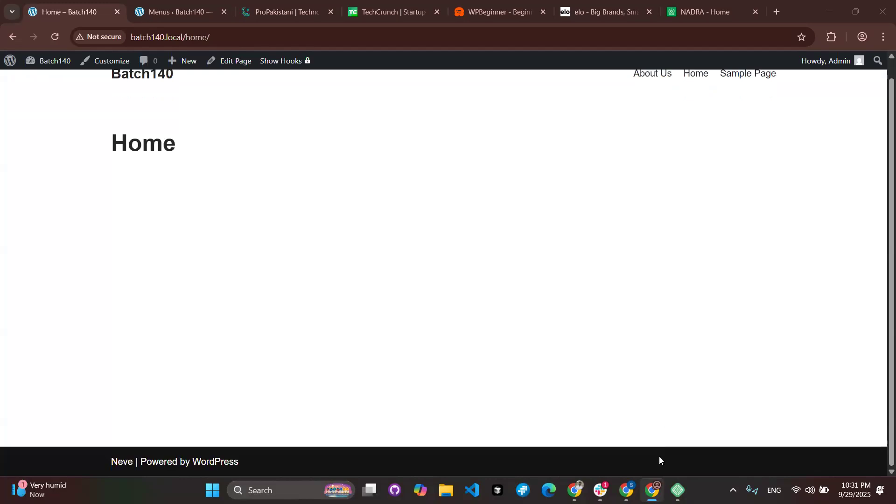
{"action": "scroll", "coordinate": [659, 460], "scroll_direction": "up", "scroll_amount": 1}
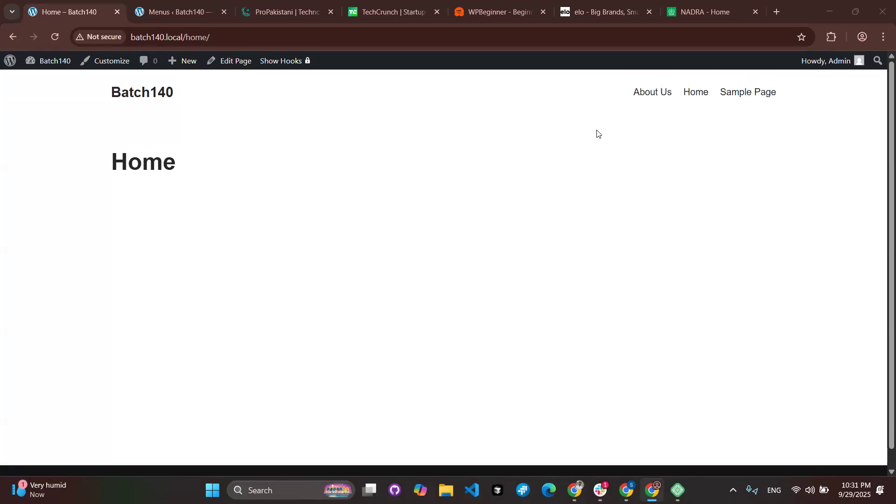
{"action": "scroll", "coordinate": [623, 397], "scroll_direction": "down", "scroll_amount": 1}
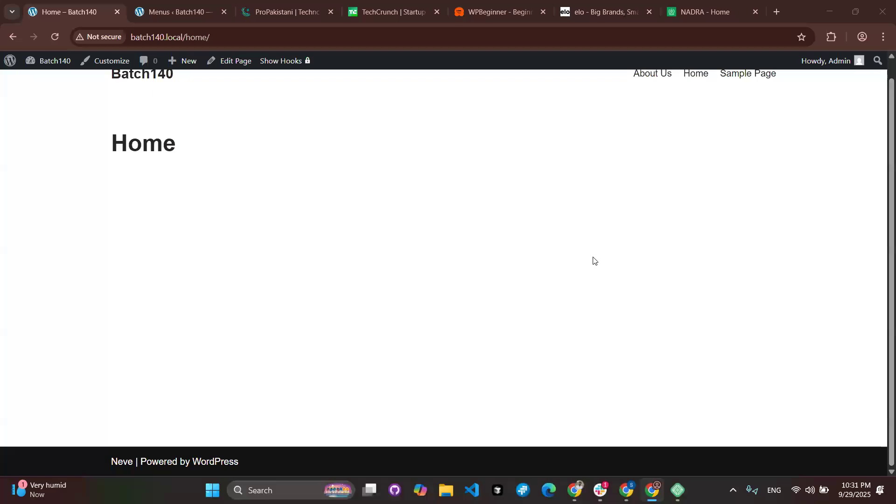
{"action": "left_click", "coordinate": [191, 9]}
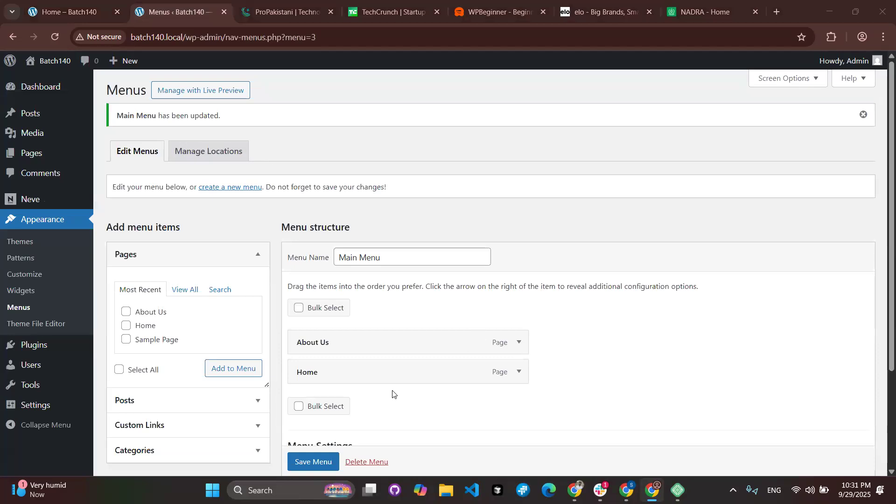
Assign Main Menu to the Primary Menu display location under Menu Settings.
{"action": "scroll", "coordinate": [394, 392], "scroll_direction": "down", "scroll_amount": 3}
{"action": "double_click", "coordinate": [292, 353]}
{"action": "left_click_drag", "start_coordinate": [374, 368], "coordinate": [494, 390]}
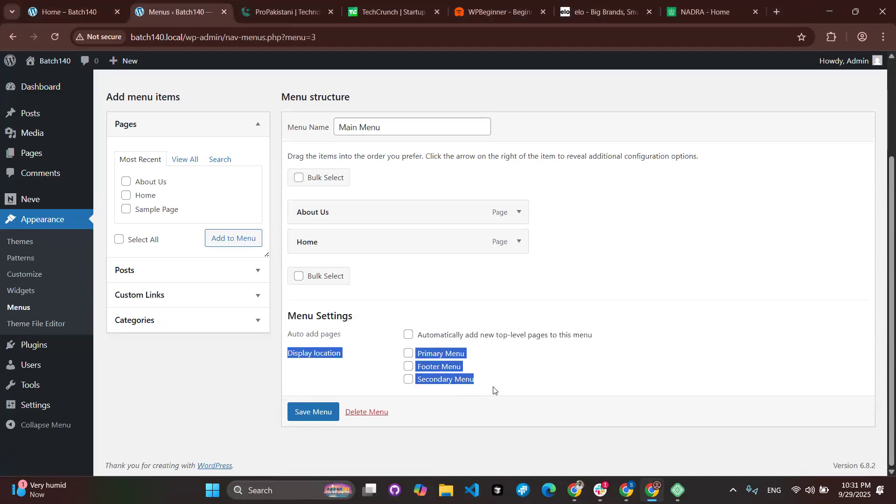
{"action": "left_click", "coordinate": [373, 367]}
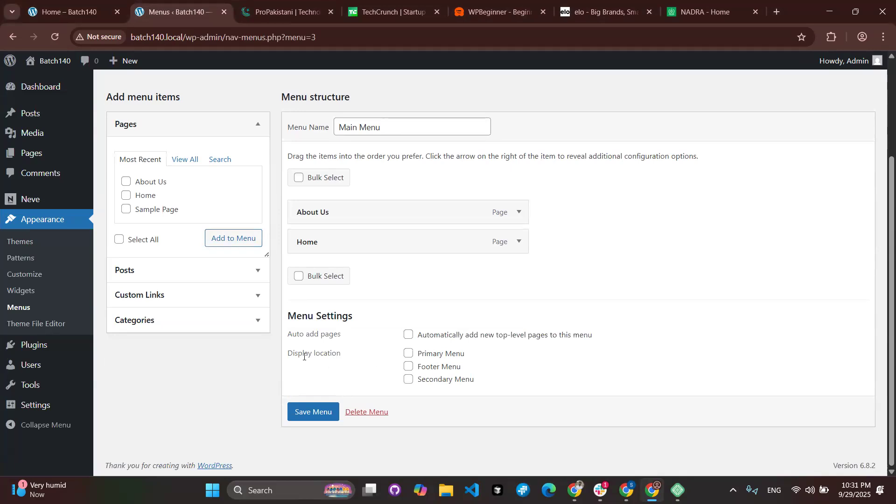
{"action": "left_click_drag", "start_coordinate": [287, 355], "coordinate": [343, 358]}
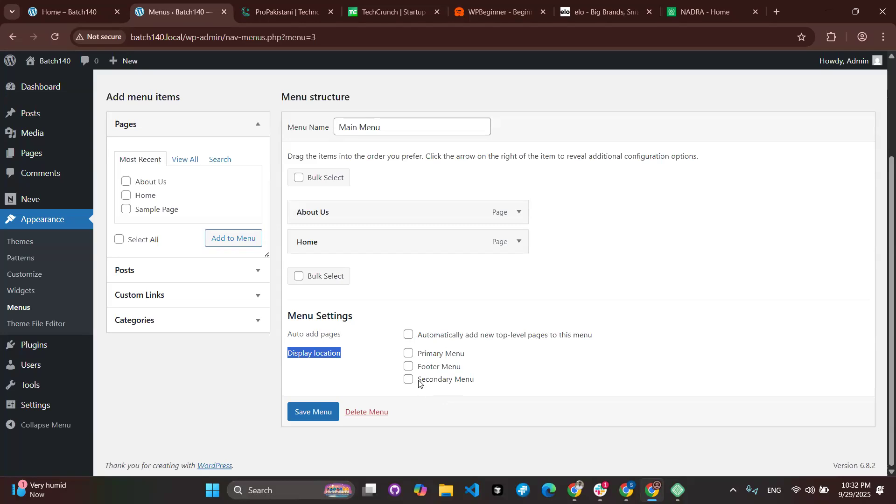
{"action": "left_click", "coordinate": [360, 367]}
{"action": "left_click", "coordinate": [410, 356]}
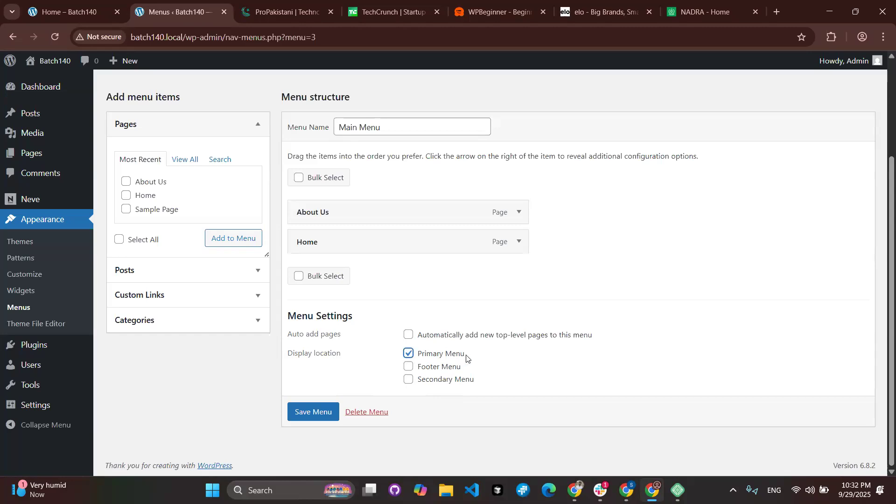
{"action": "left_click_drag", "start_coordinate": [466, 358], "coordinate": [419, 358]}
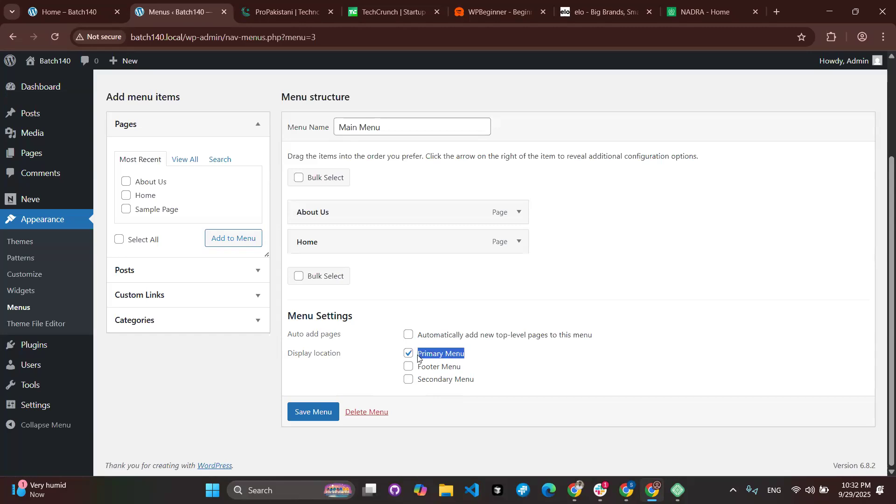
{"action": "left_click", "coordinate": [422, 358]}
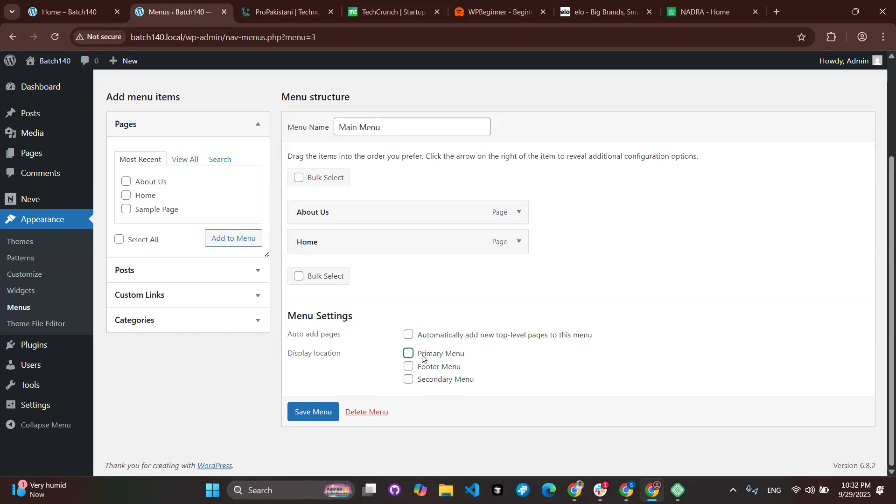
{"action": "mouse_move", "coordinate": [416, 359]}
{"action": "left_mouse_down"}
{"action": "mouse_move", "coordinate": [411, 365]}
{"action": "mouse_move", "coordinate": [447, 366]}
{"action": "mouse_move", "coordinate": [423, 359]}
{"action": "left_mouse_up"}
Save the Primary Menu assignment, confirm the live header shows About Us and Home.
{"action": "left_click", "coordinate": [319, 413]}
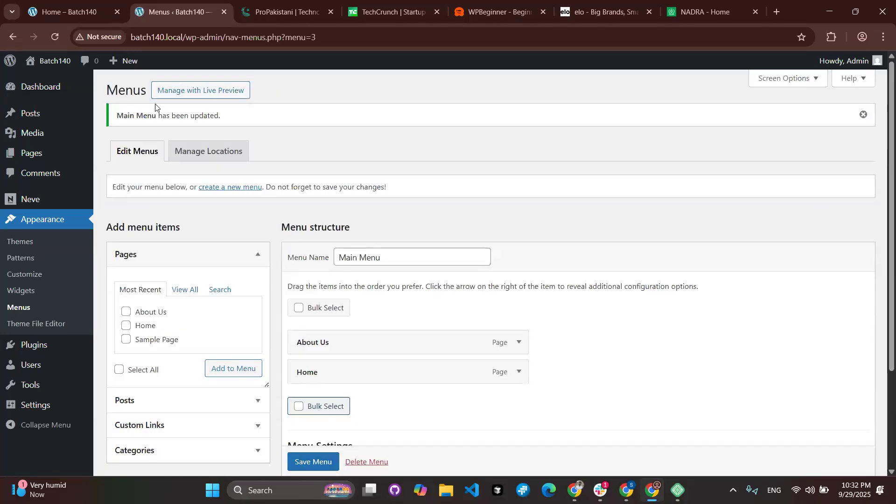
{"action": "left_click", "coordinate": [68, 14]}
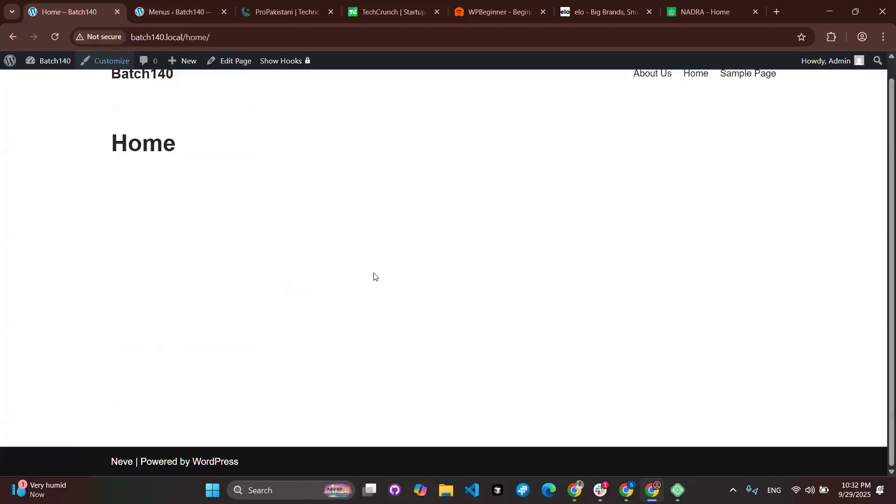
{"action": "scroll", "coordinate": [502, 182], "scroll_direction": "up", "scroll_amount": 1}
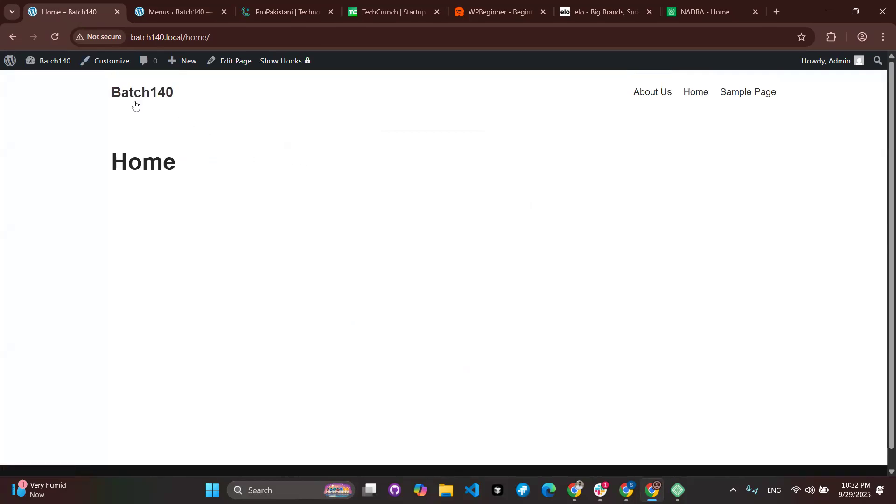
{"action": "left_click", "coordinate": [56, 39]}
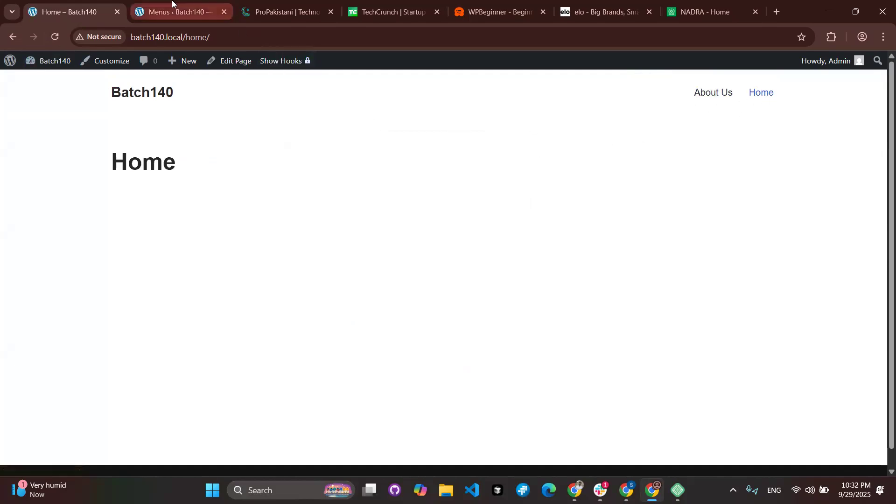
{"action": "left_click", "coordinate": [181, 14]}
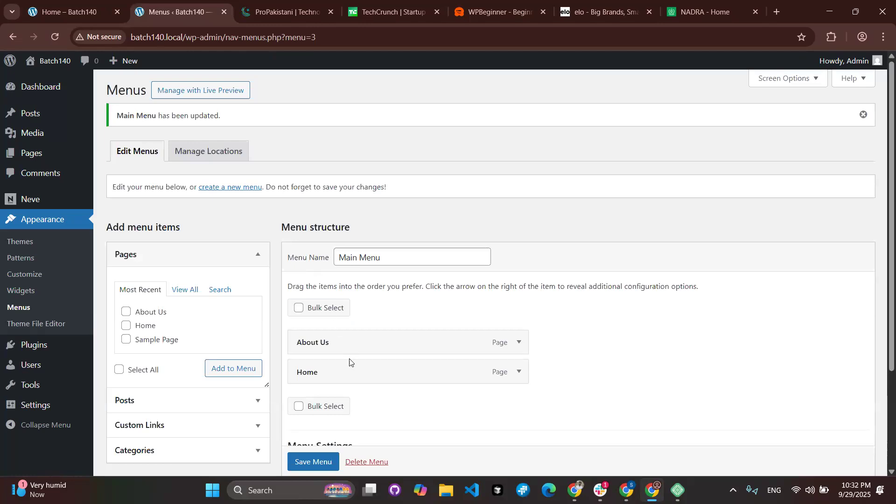
Move Home above About Us in Main Menu and save it.
{"action": "left_click_drag", "start_coordinate": [354, 381], "coordinate": [356, 342]}
{"action": "scroll", "coordinate": [355, 396], "scroll_direction": "down", "scroll_amount": 3}
{"action": "left_click", "coordinate": [316, 412]}
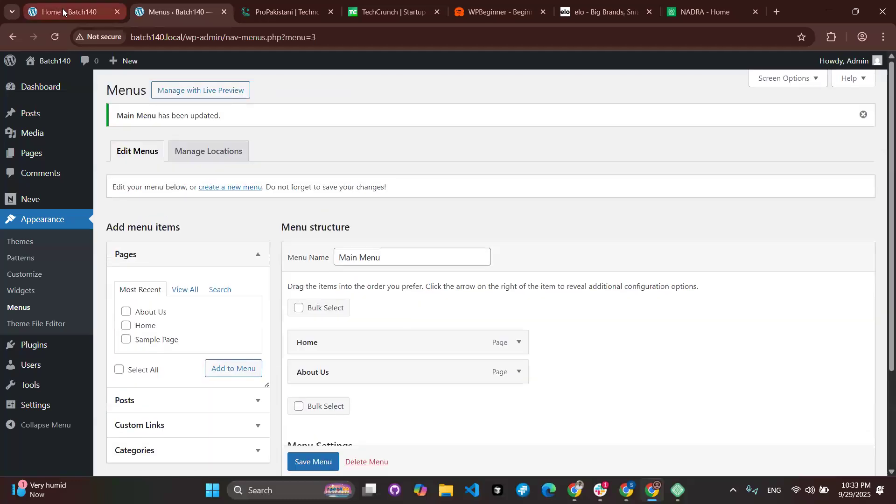
View the live Home page header showing Home first, About Us second.
{"action": "left_click", "coordinate": [63, 9]}
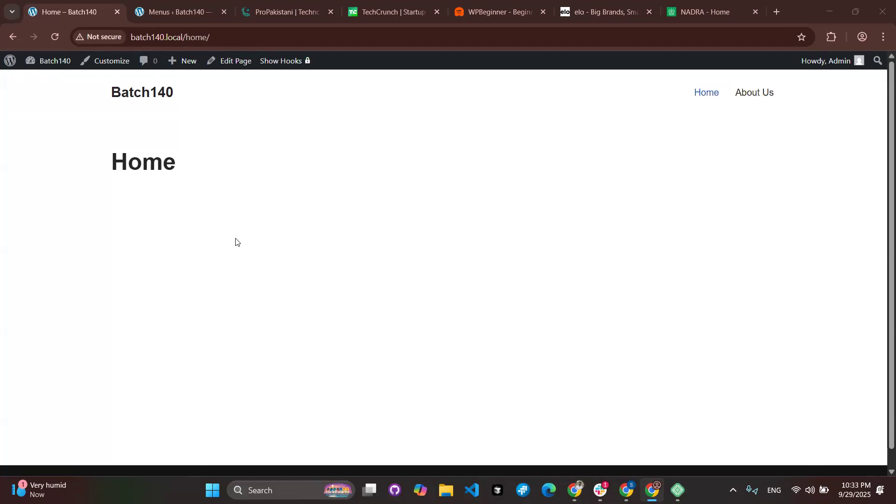
{"action": "scroll", "coordinate": [634, 241], "scroll_direction": "down", "scroll_amount": 1}
{"action": "scroll", "coordinate": [634, 241], "scroll_direction": "up", "scroll_amount": 1}
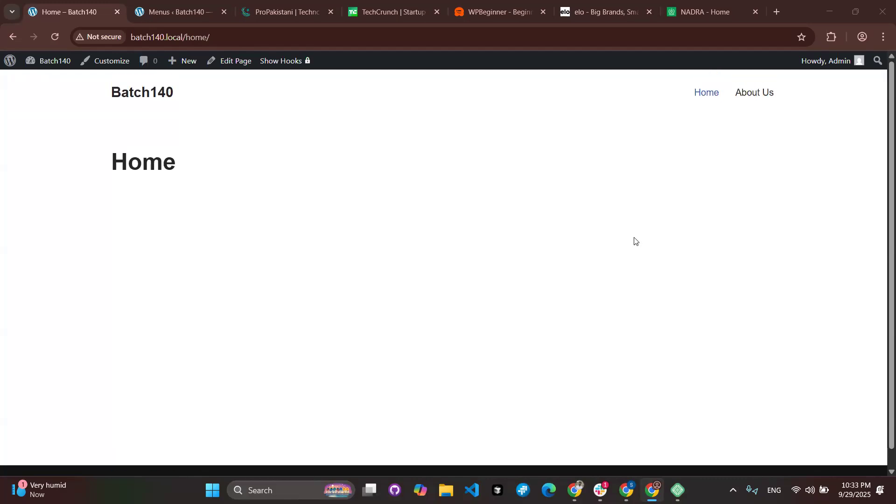